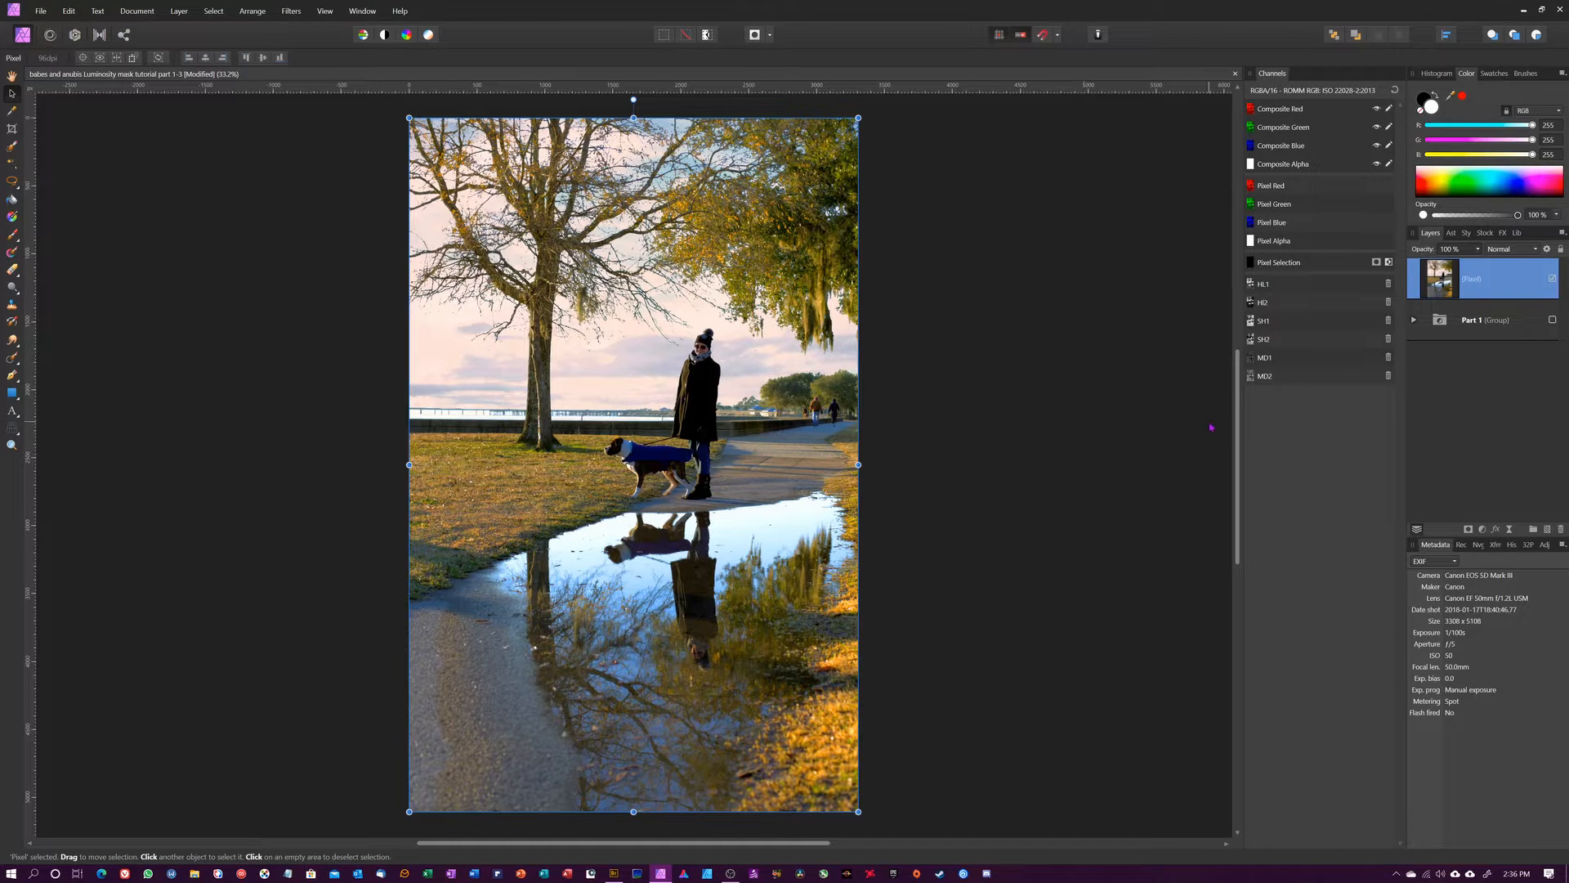
Step: Delete the six saved luminosity mask channels, from HL1 through MD2
click(1387, 284)
click(1387, 285)
click(1387, 284)
click(1388, 284)
click(1387, 285)
click(1387, 285)
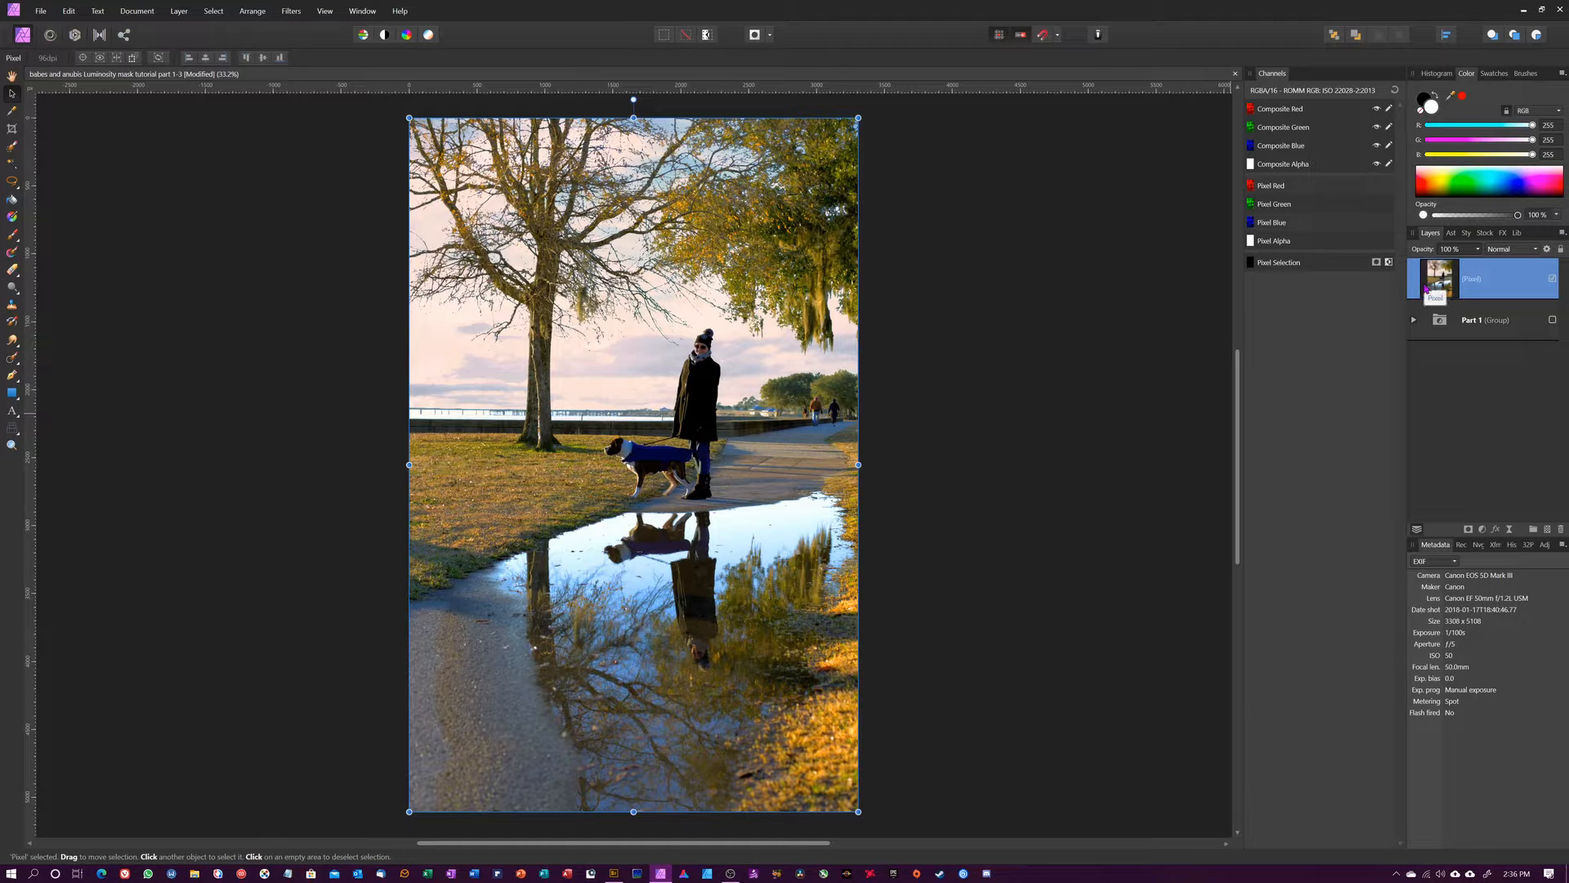
Step: Duplicate the photo layer and run the "(1)HL1-5_(2)SH1-5_(3)MD1-5" luminosity mask macro on it
key(ctrl+j)
click(1511, 233)
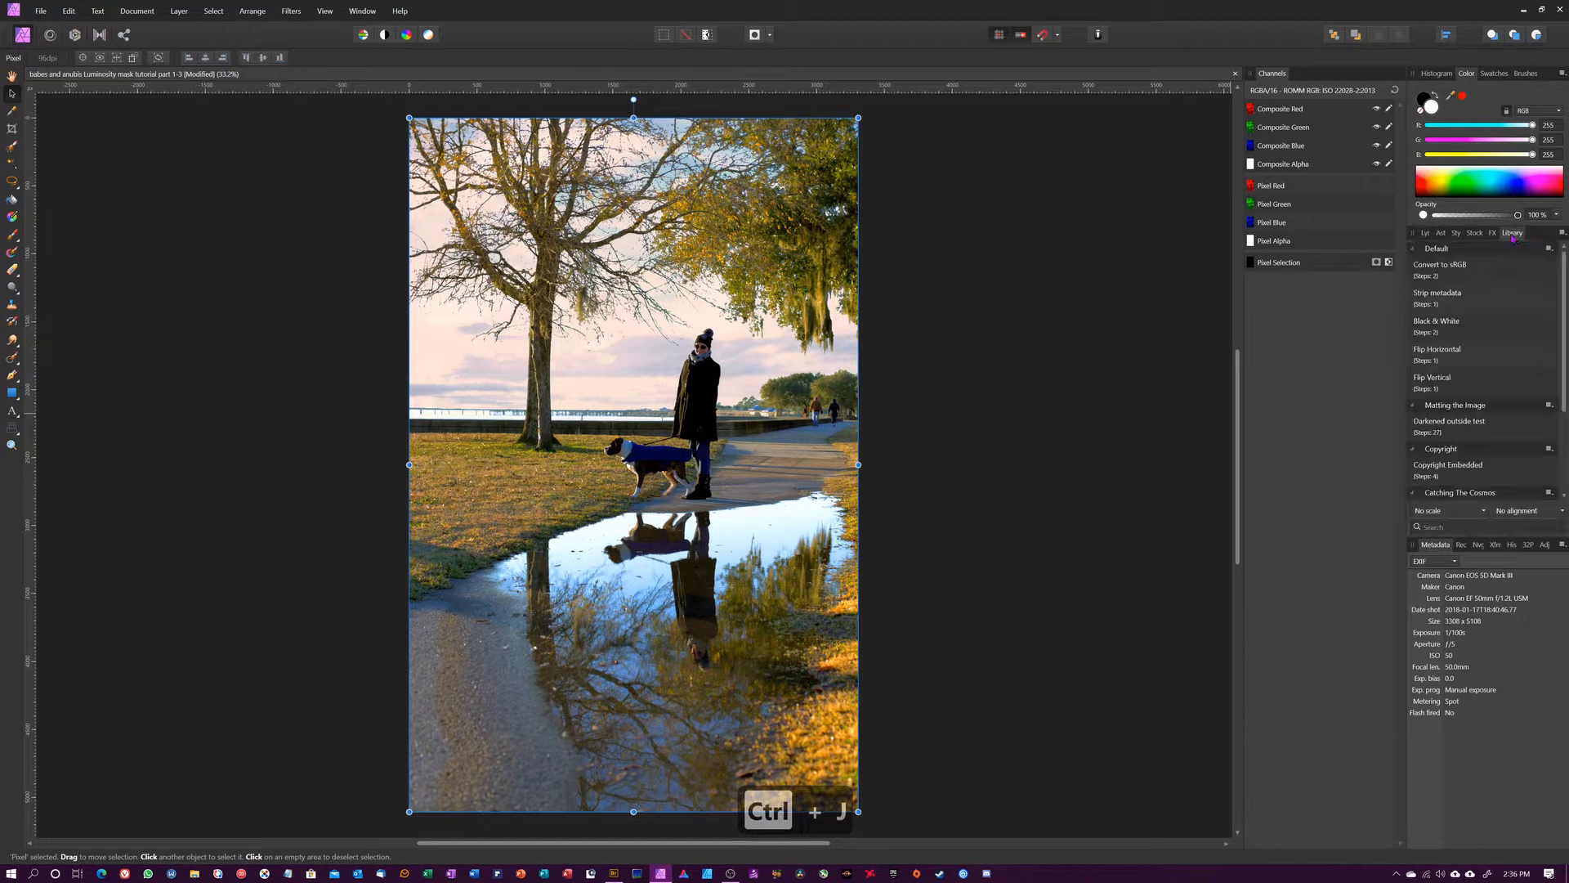
scroll(1442, 378, down, 3)
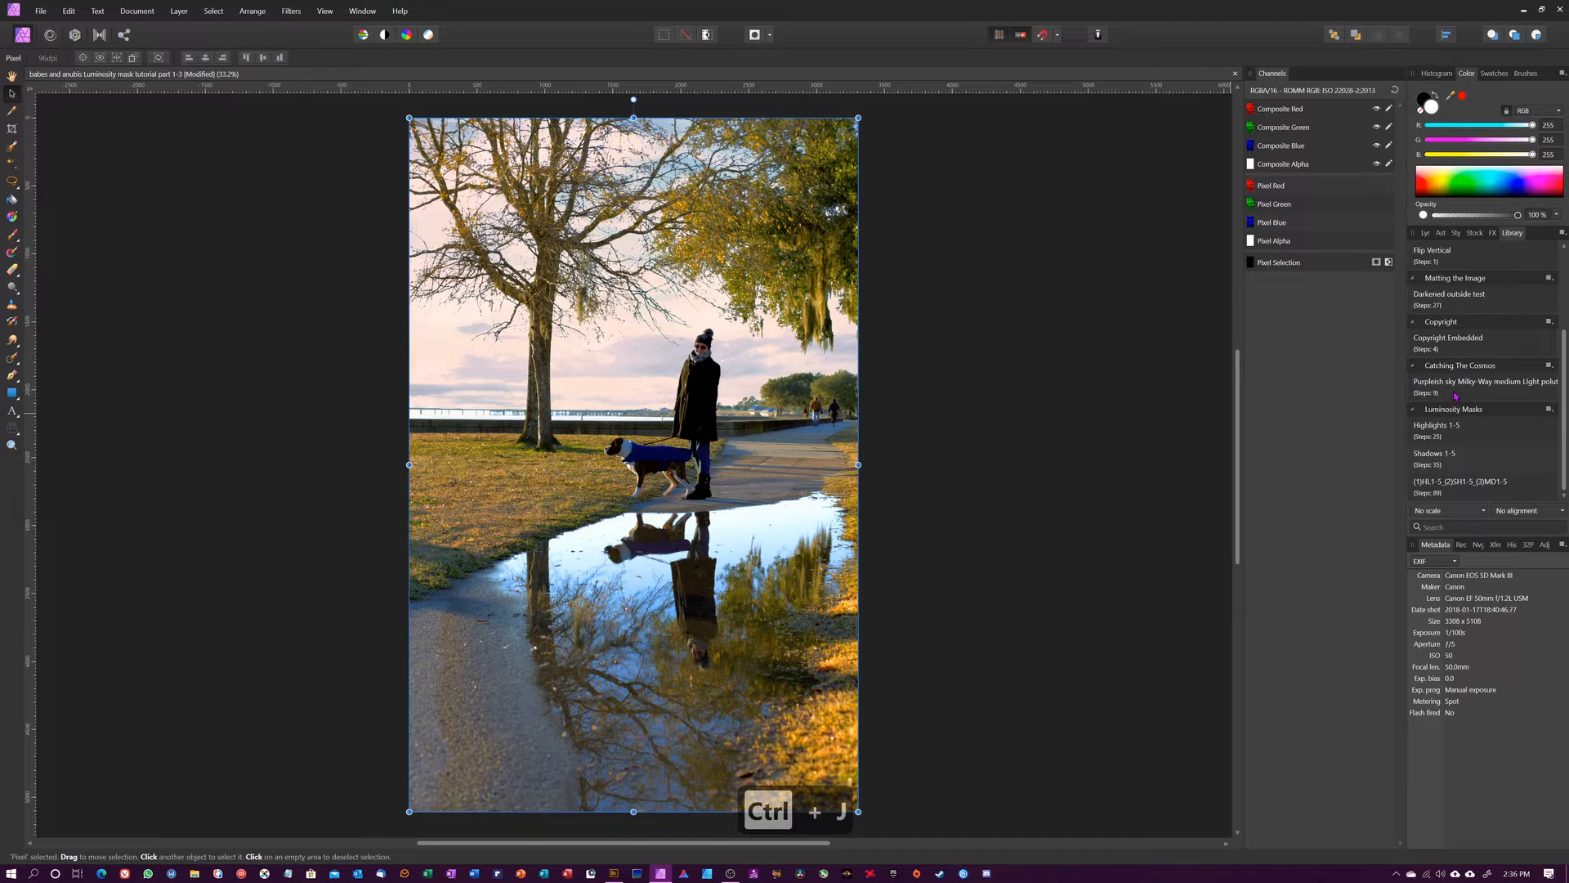
click(1462, 487)
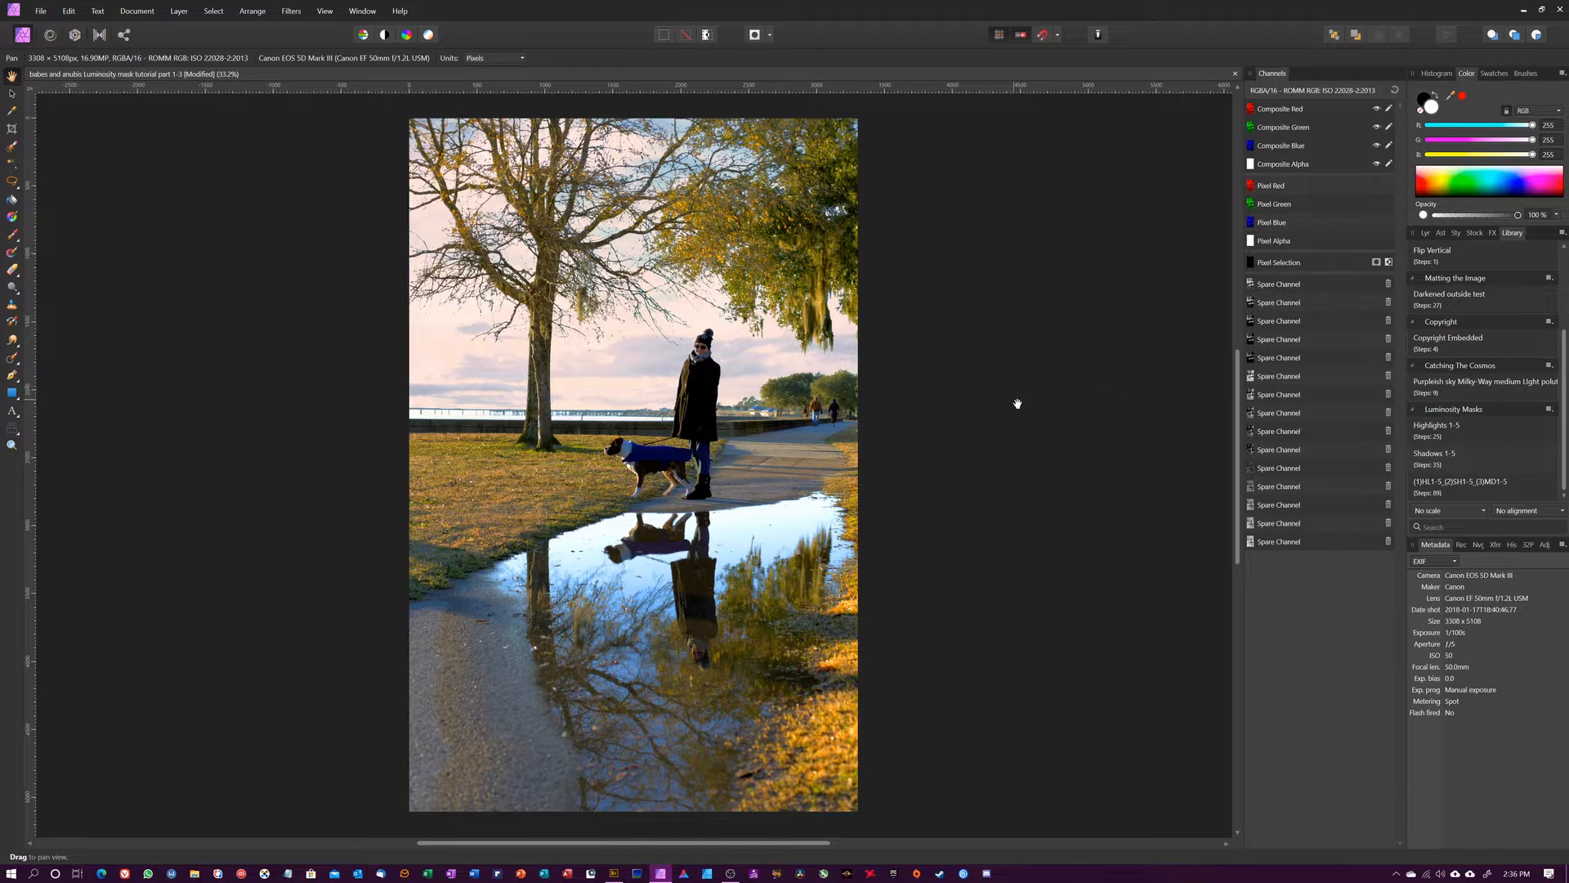
Step: Delete all spare channels generated by the macro and remove the duplicated photo layer
click(1388, 285)
click(1389, 285)
double_click(1388, 286)
click(1389, 285)
click(1388, 285)
double_click(1389, 285)
click(1389, 286)
double_click(1388, 286)
double_click(1389, 286)
double_click(1389, 285)
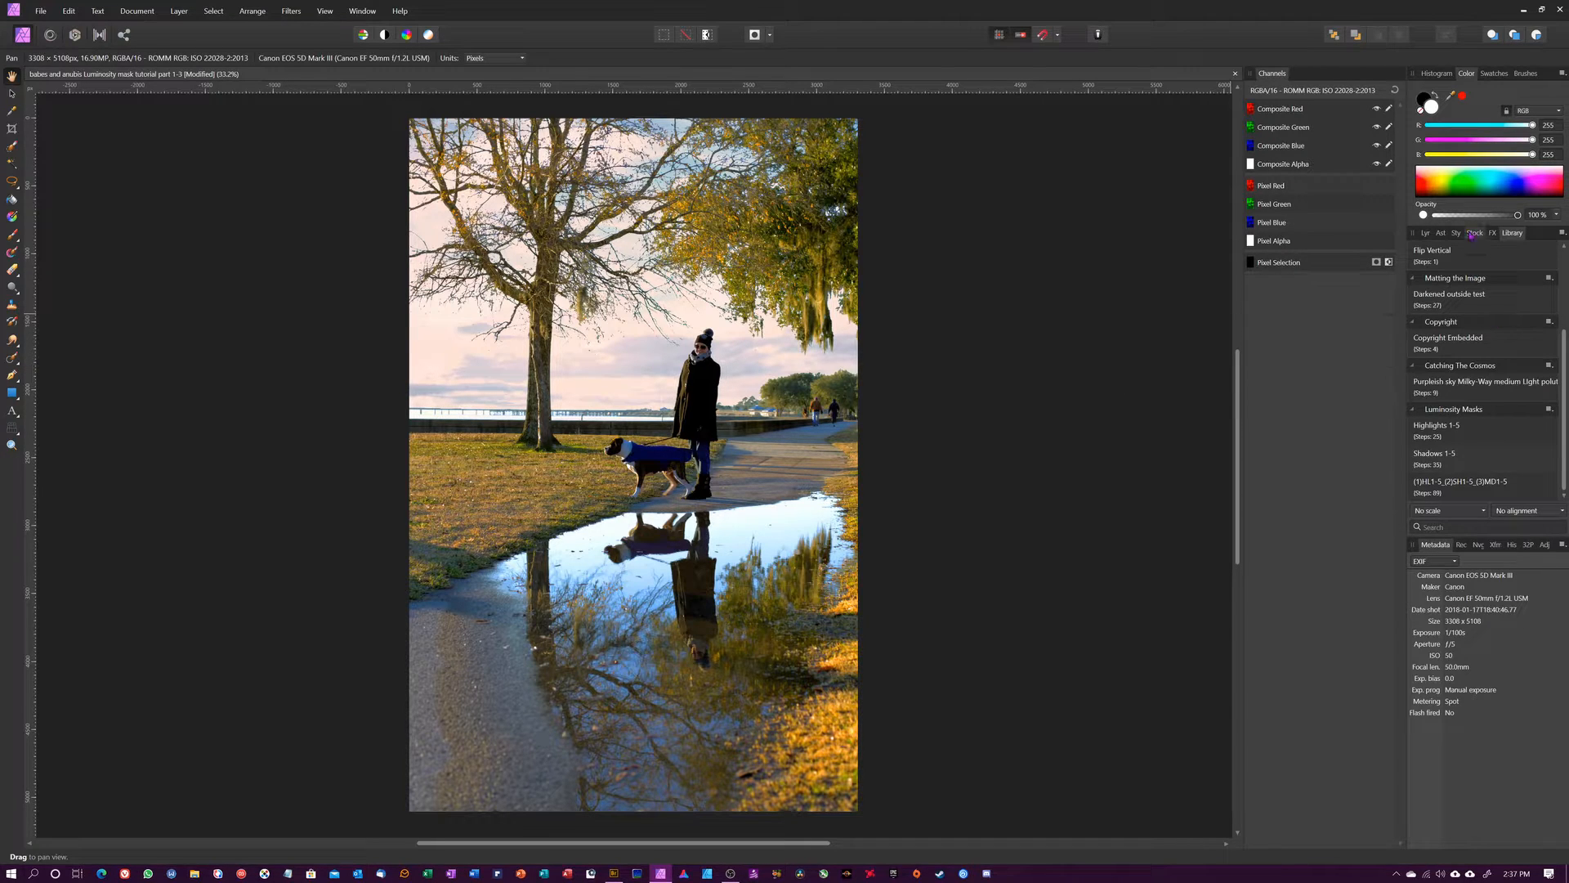
click(1425, 233)
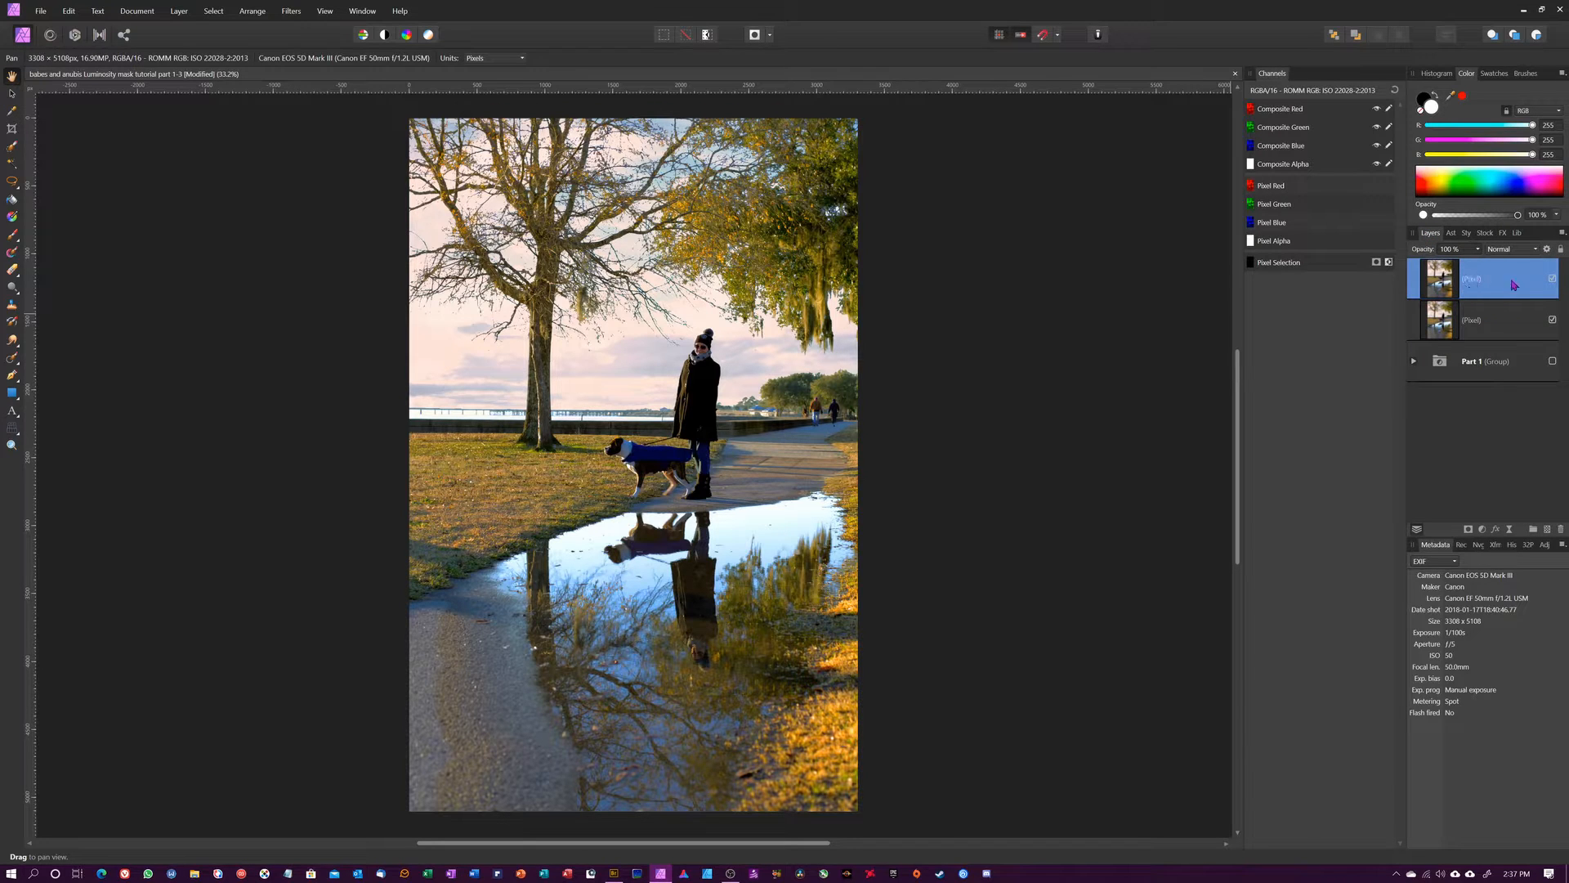
key(BackSpace)
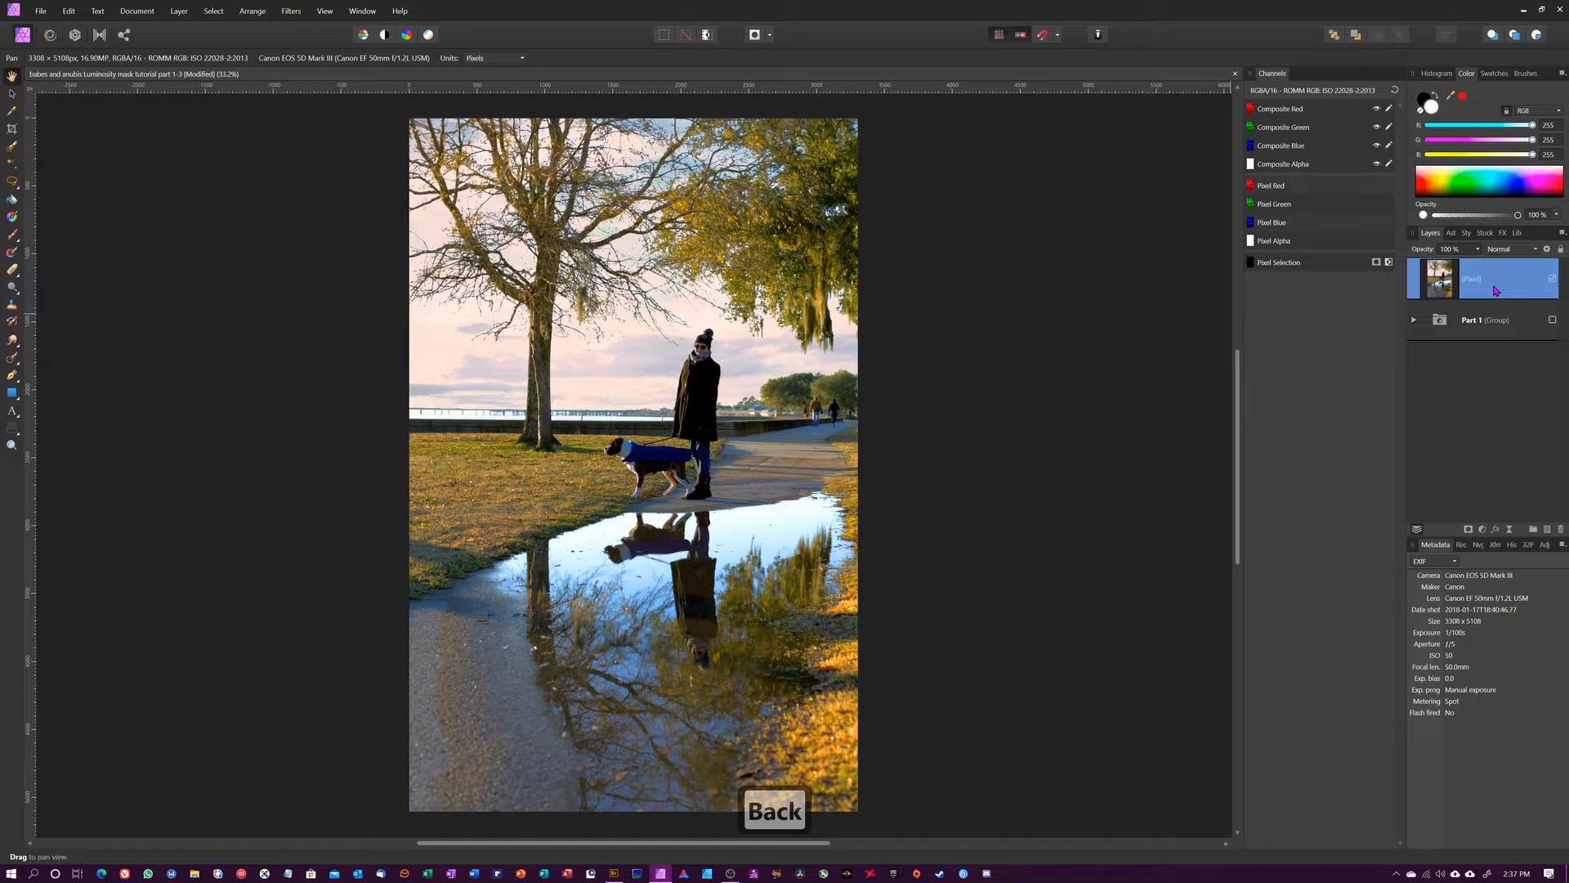
Step: Duplicate the photo layer, add an HSL adjustment with Saturation Shift at -100%, and merge it into the copy
key(ctrl+j)
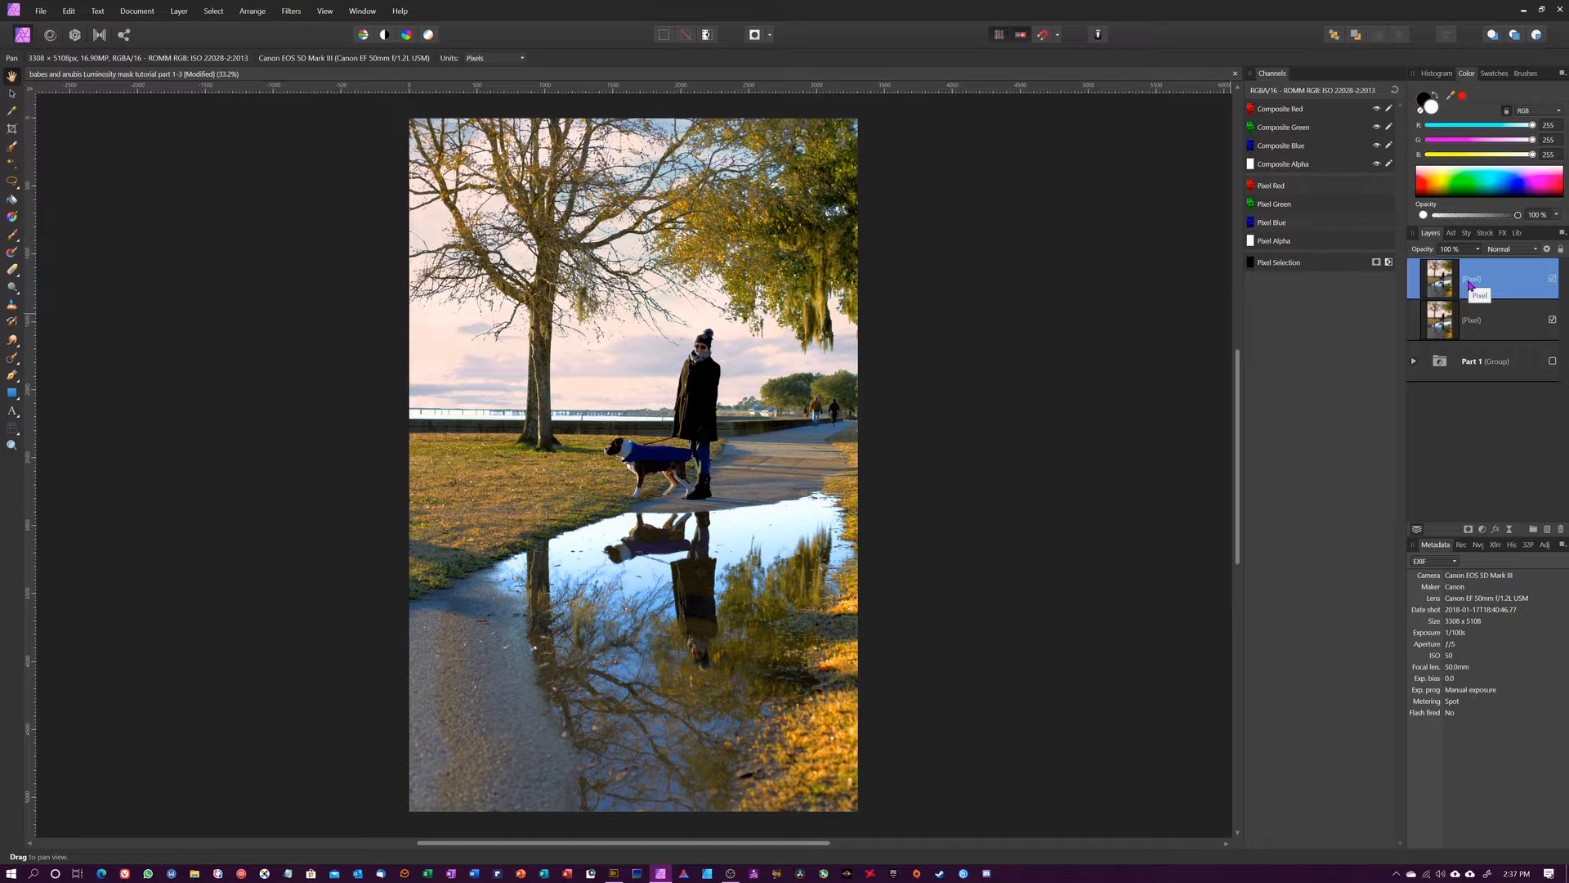
key(ctrl+u)
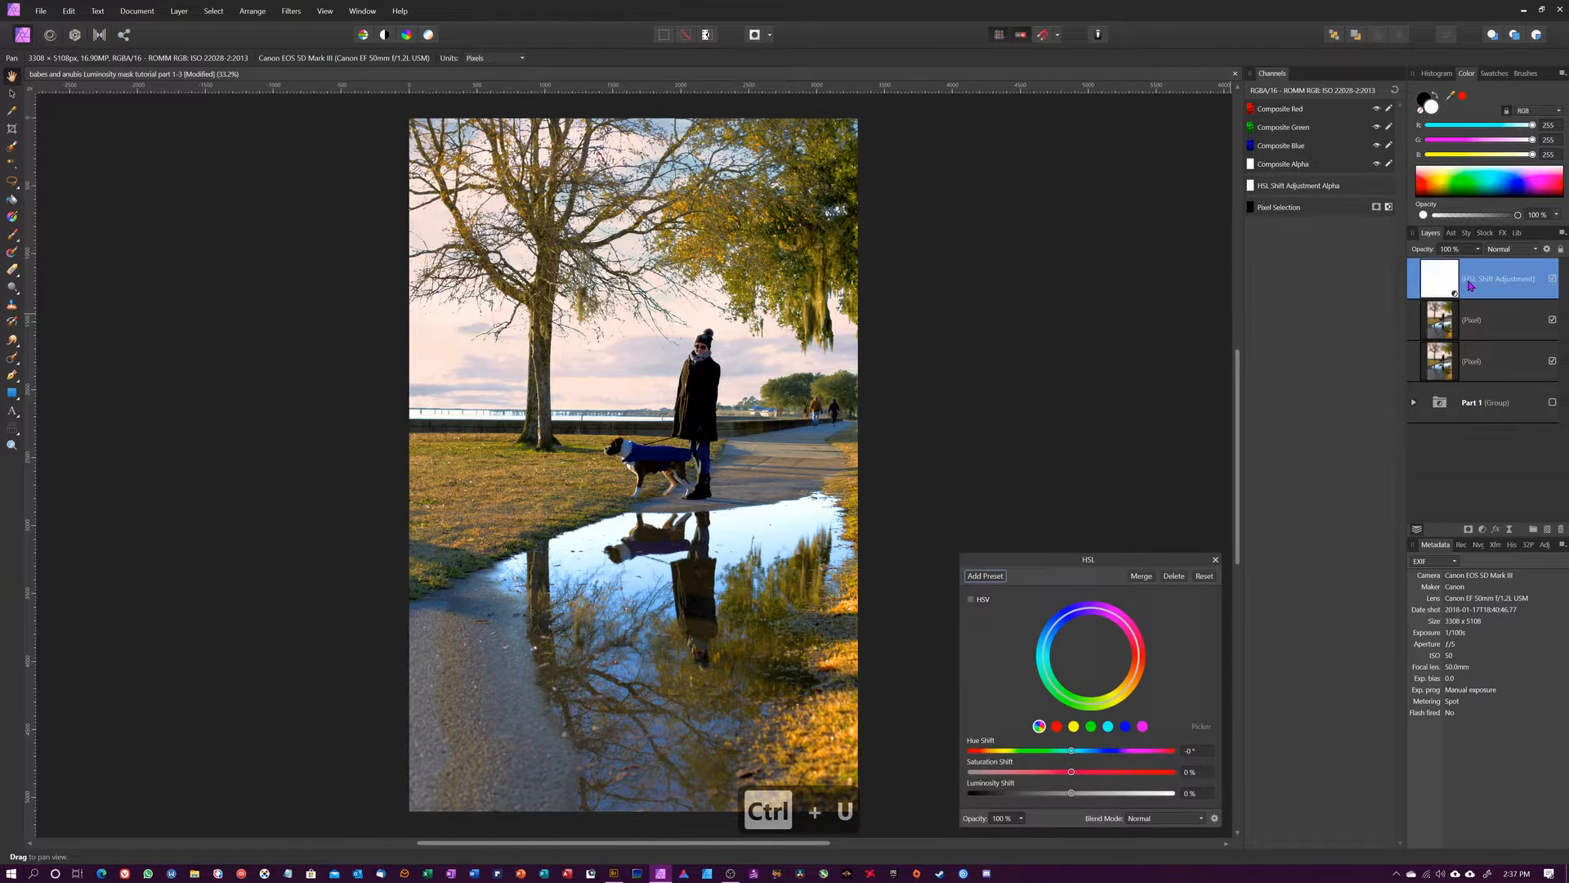
drag(1071, 771, 894, 760)
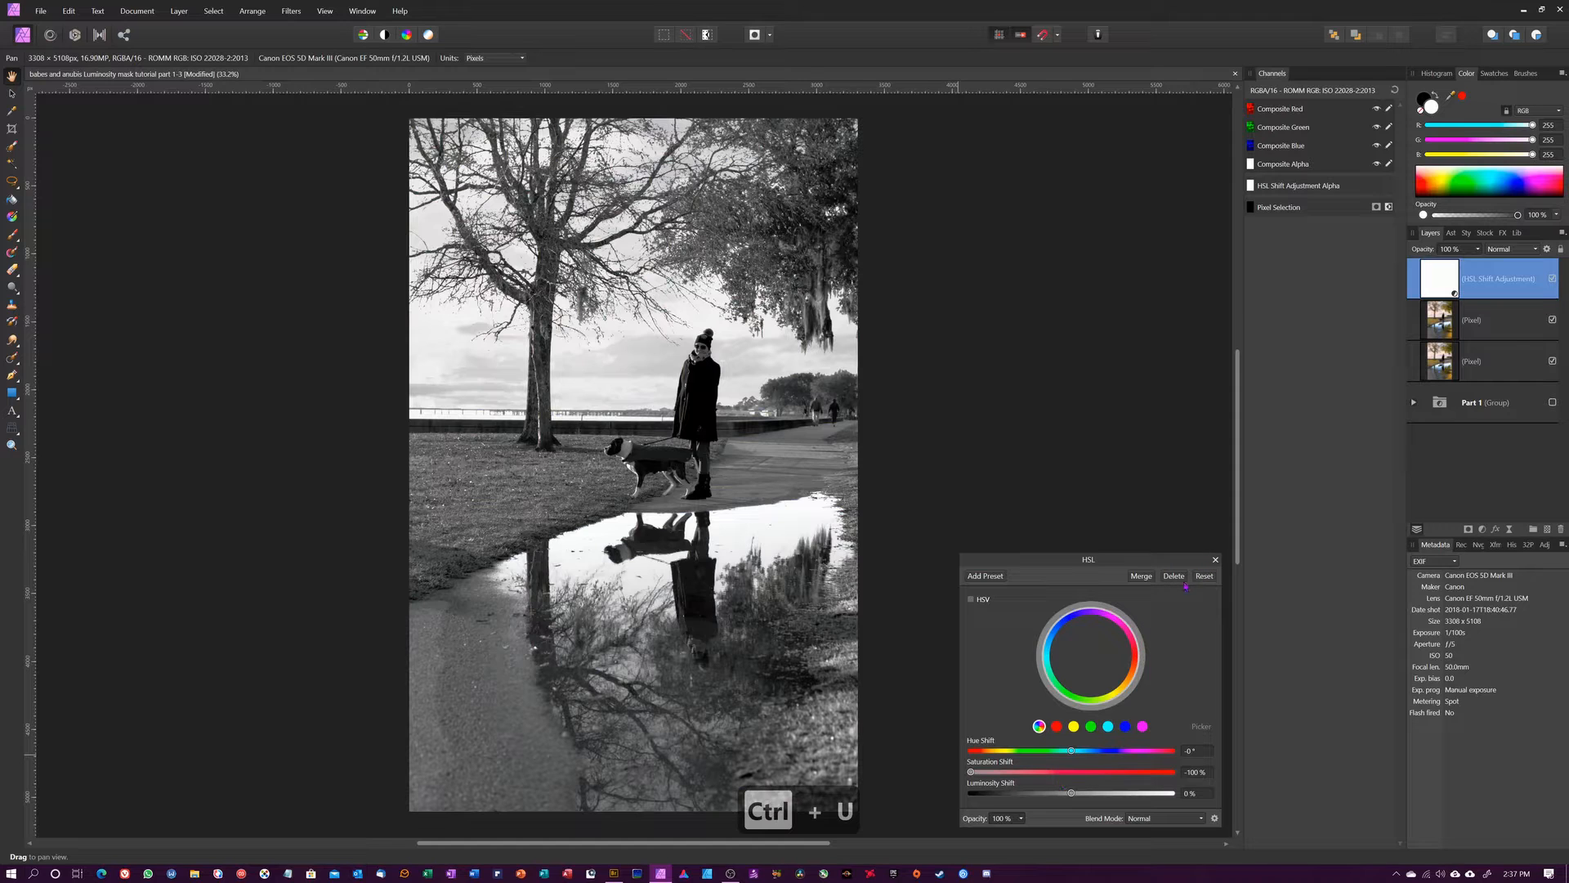
click(1136, 577)
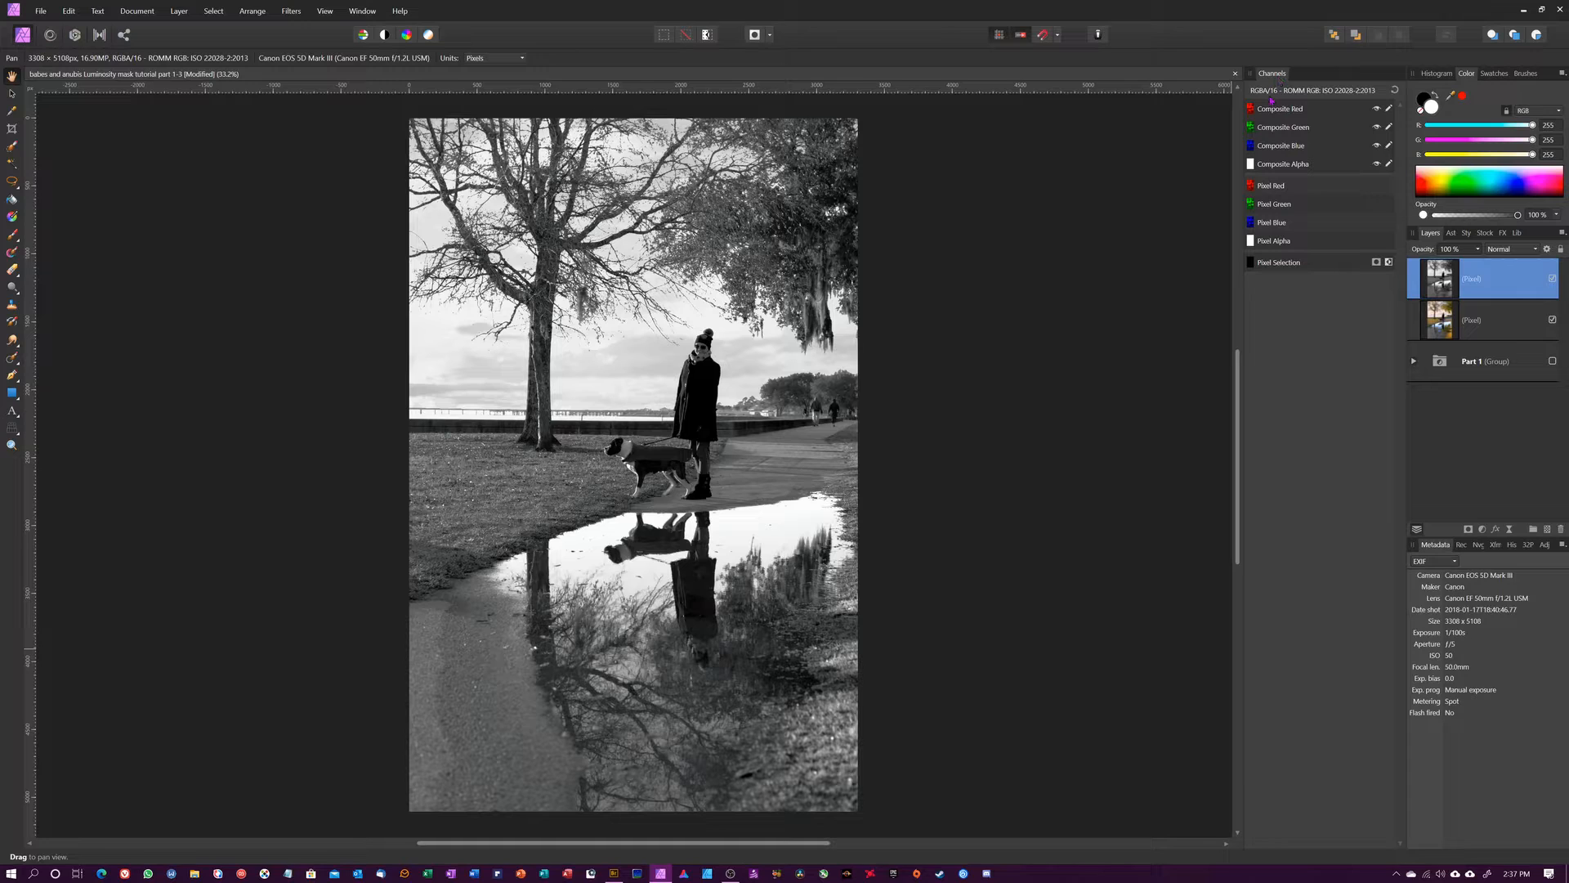
click(327, 12)
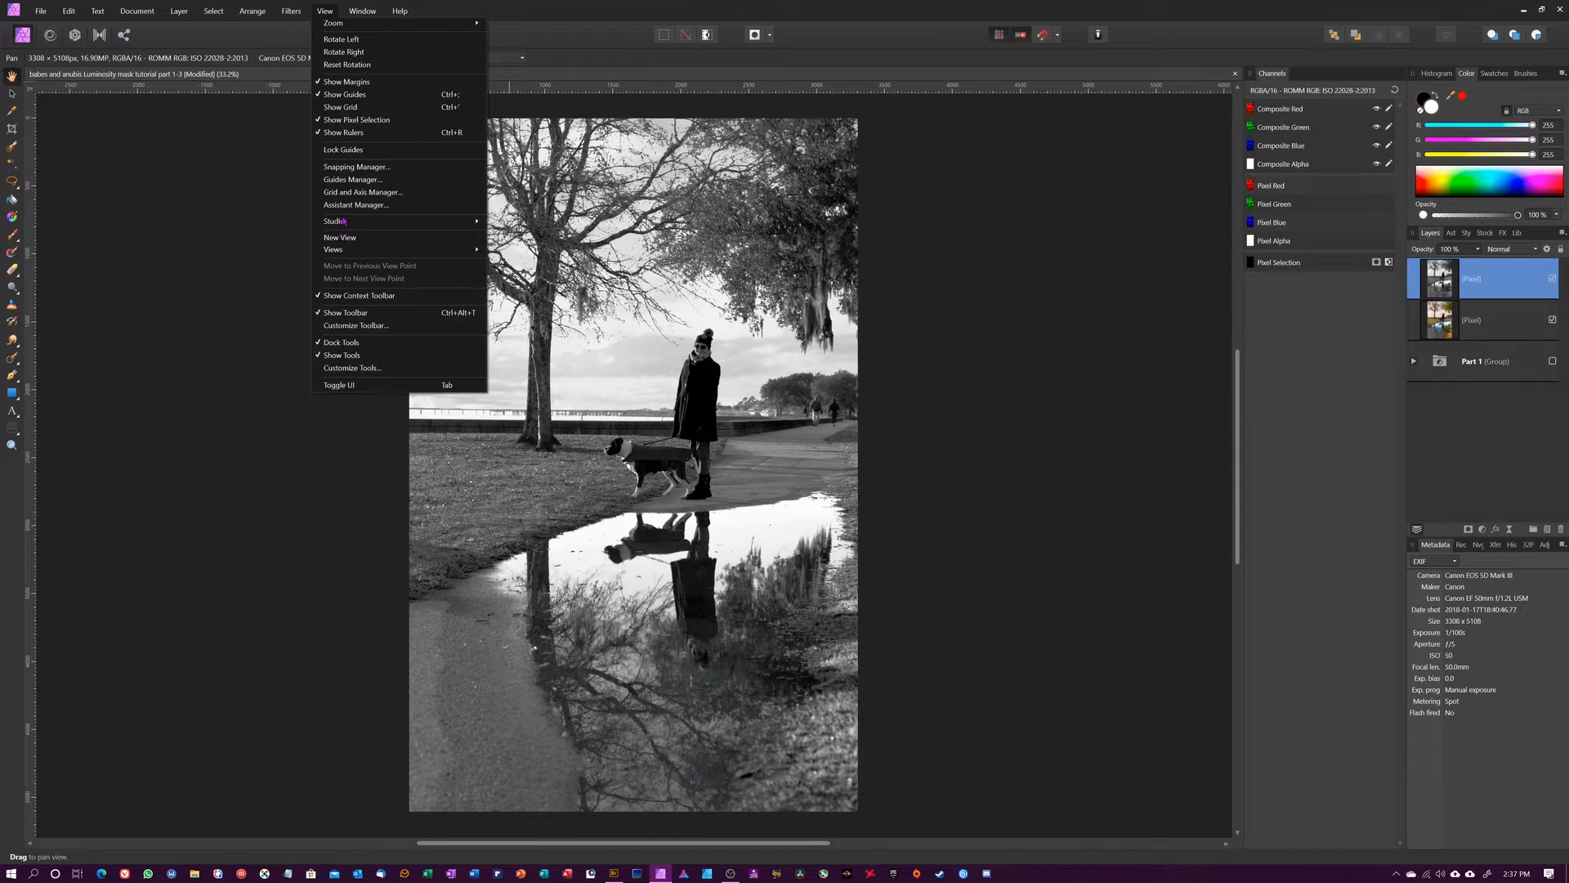
mouse_move(339, 221)
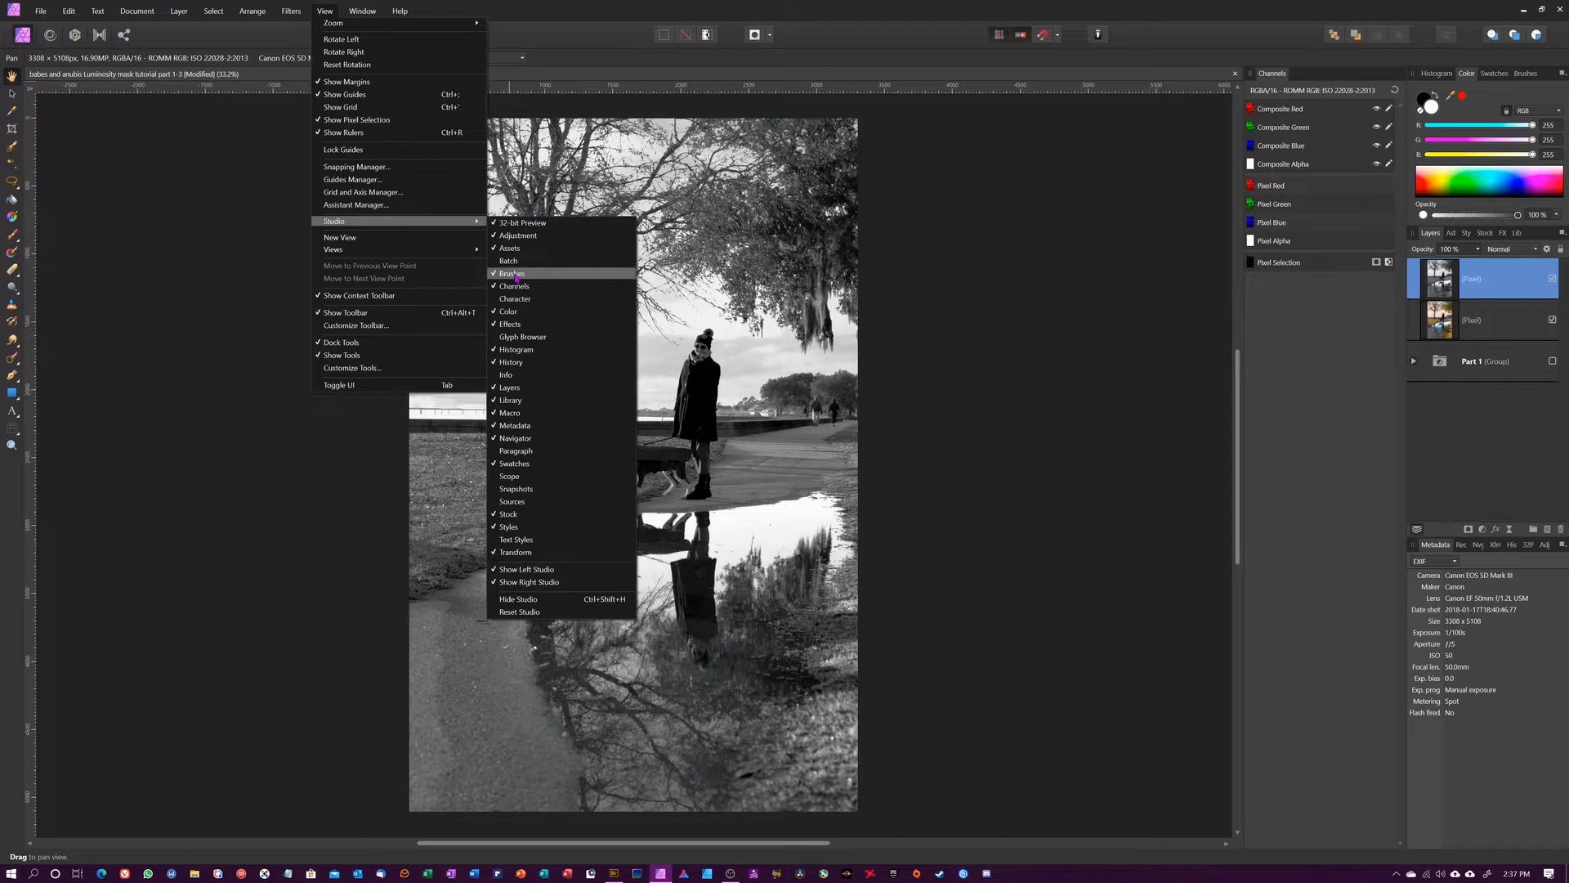
click(1015, 227)
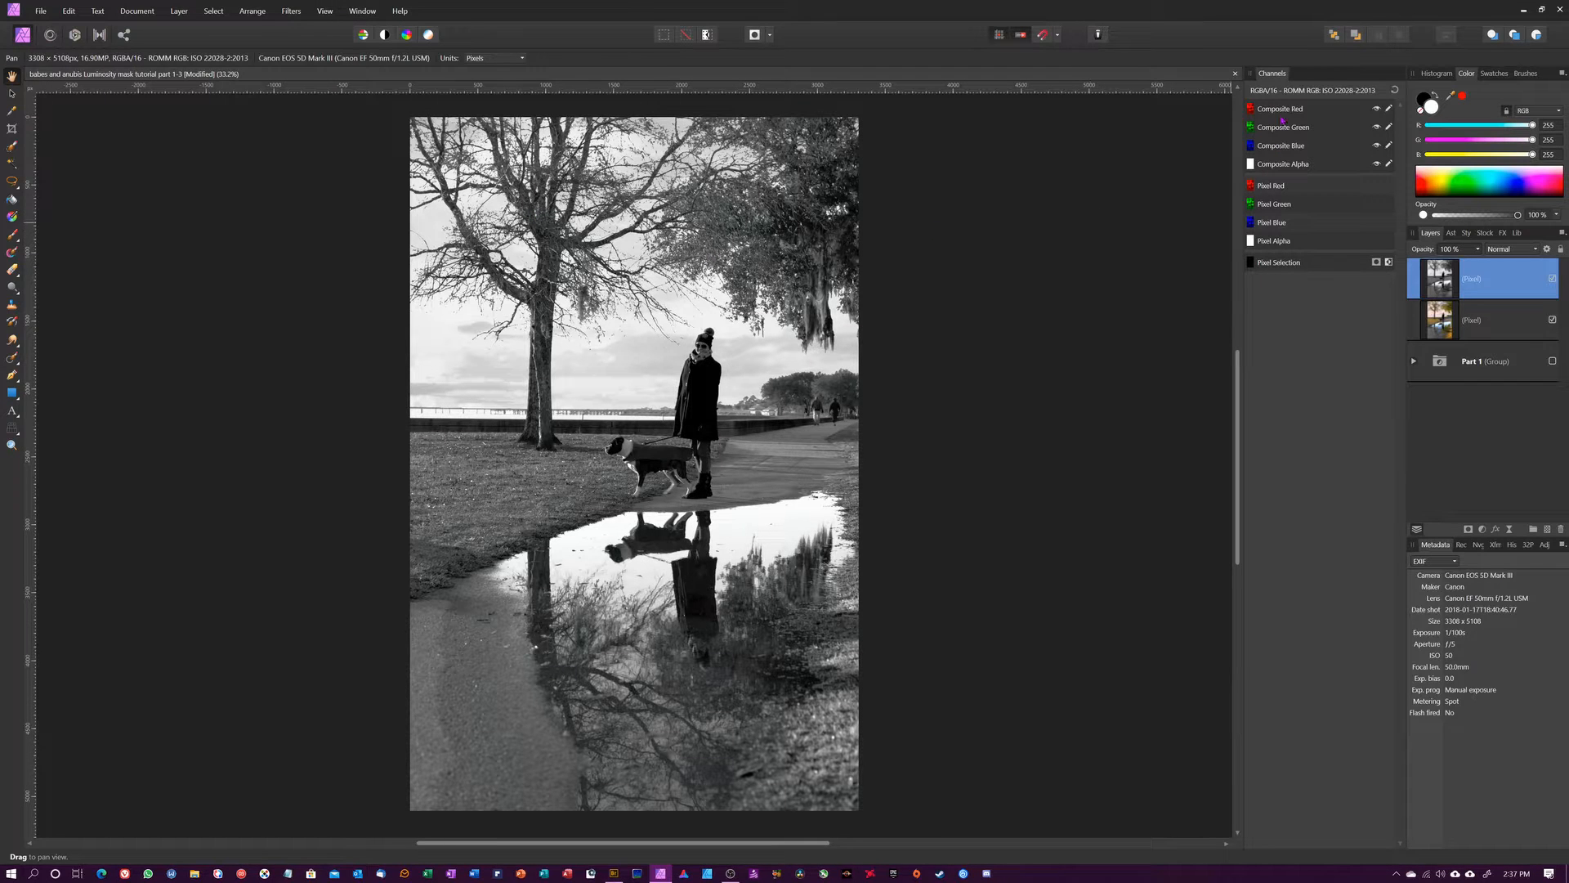
click(1289, 148)
click(1285, 164)
click(1279, 152)
Step: Load the Composite Red channel as a pixel selection and store that selection as a spare channel
right_click(1276, 116)
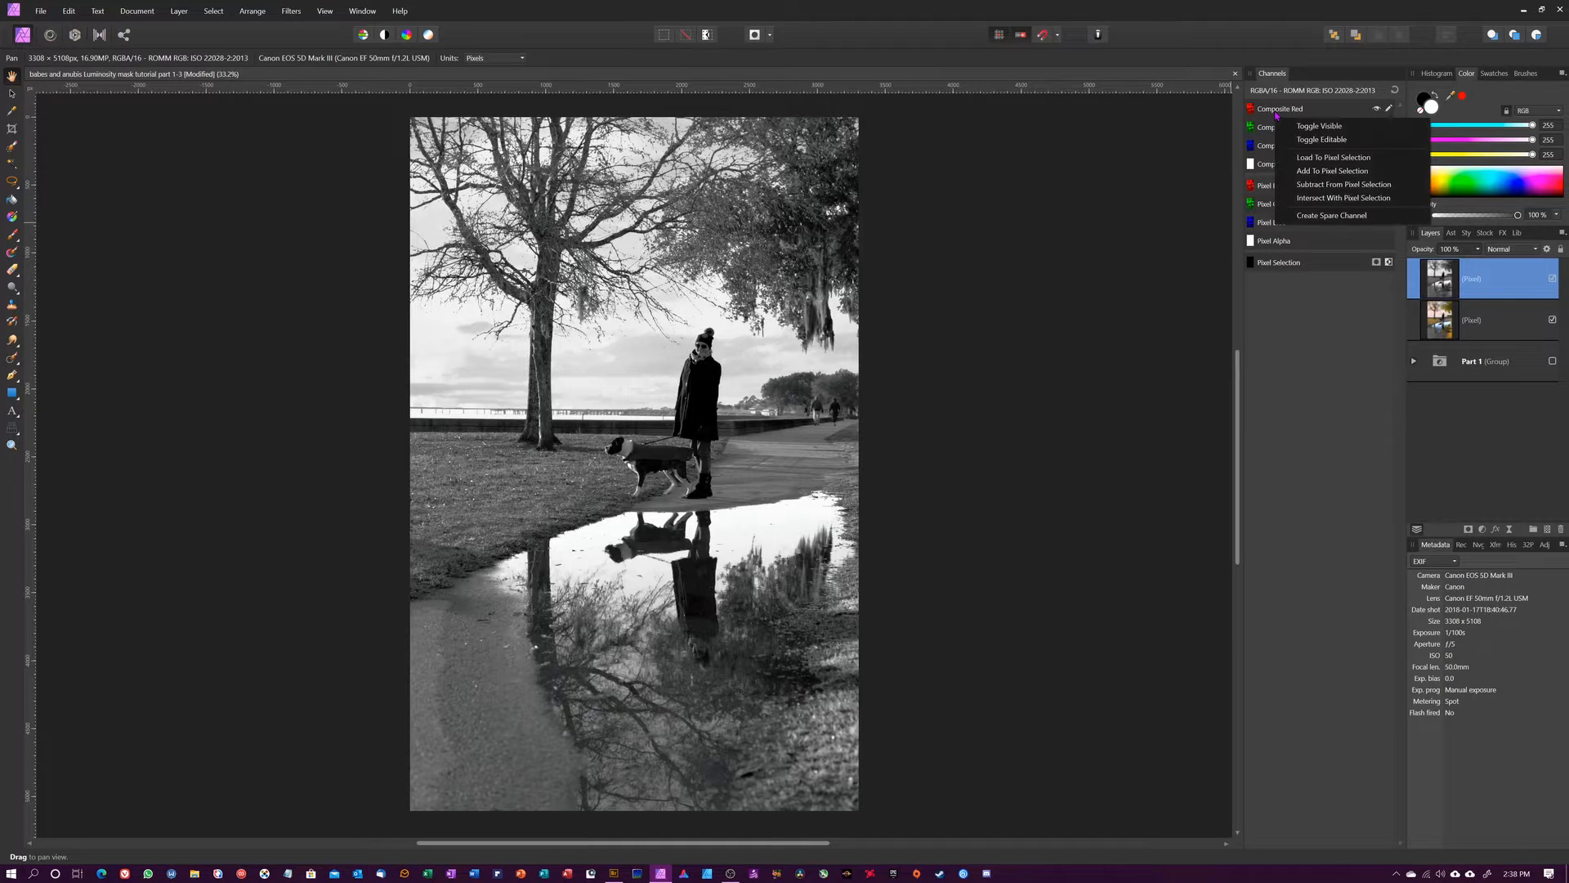
click(1327, 156)
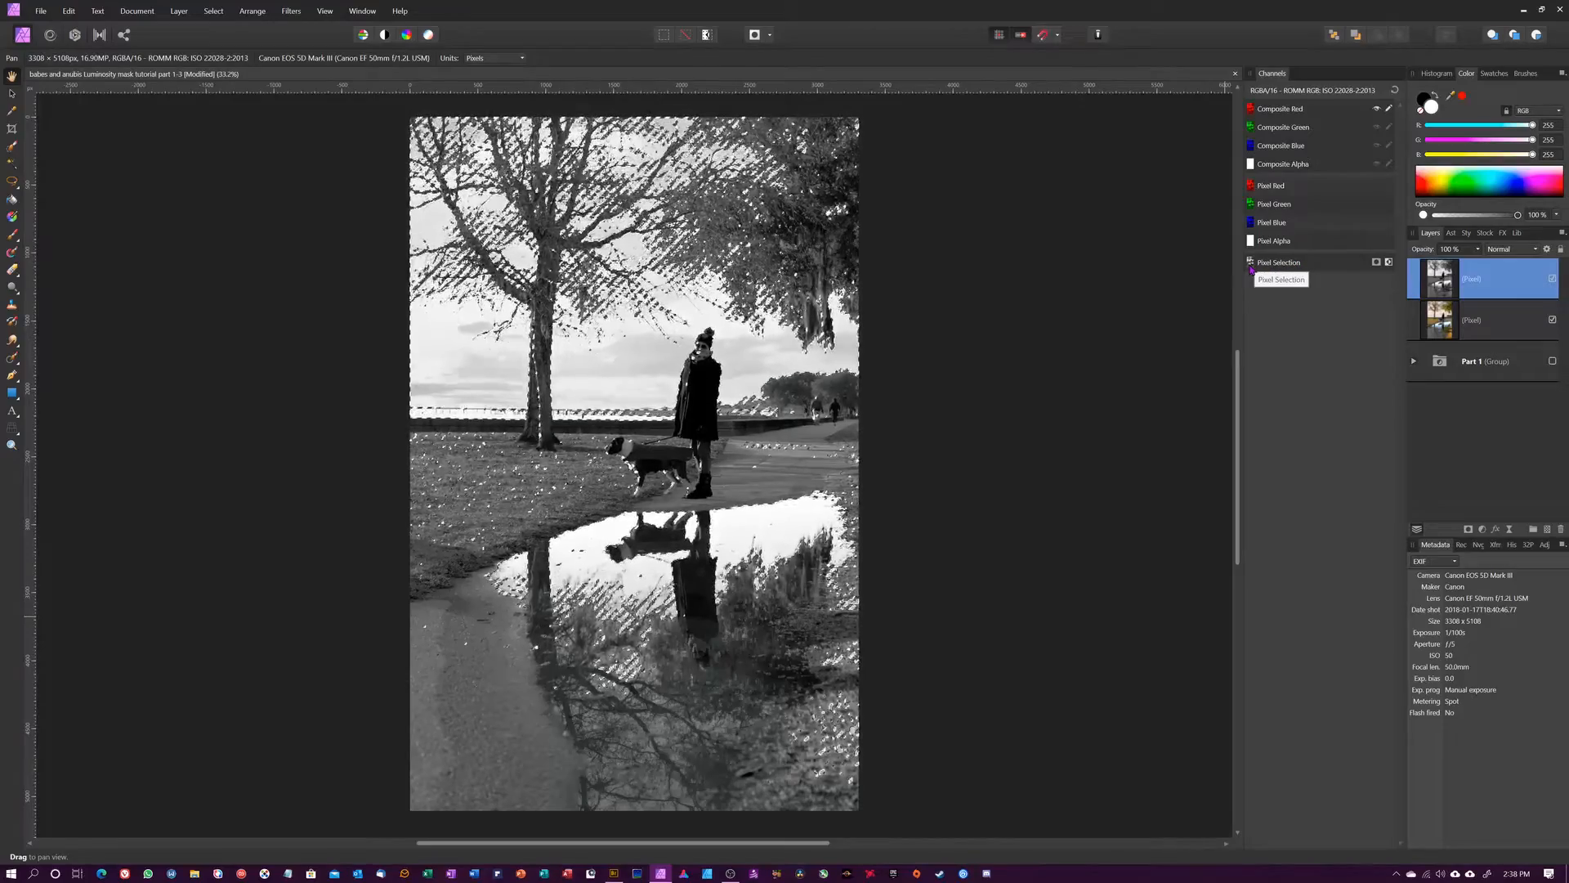
right_click(1296, 264)
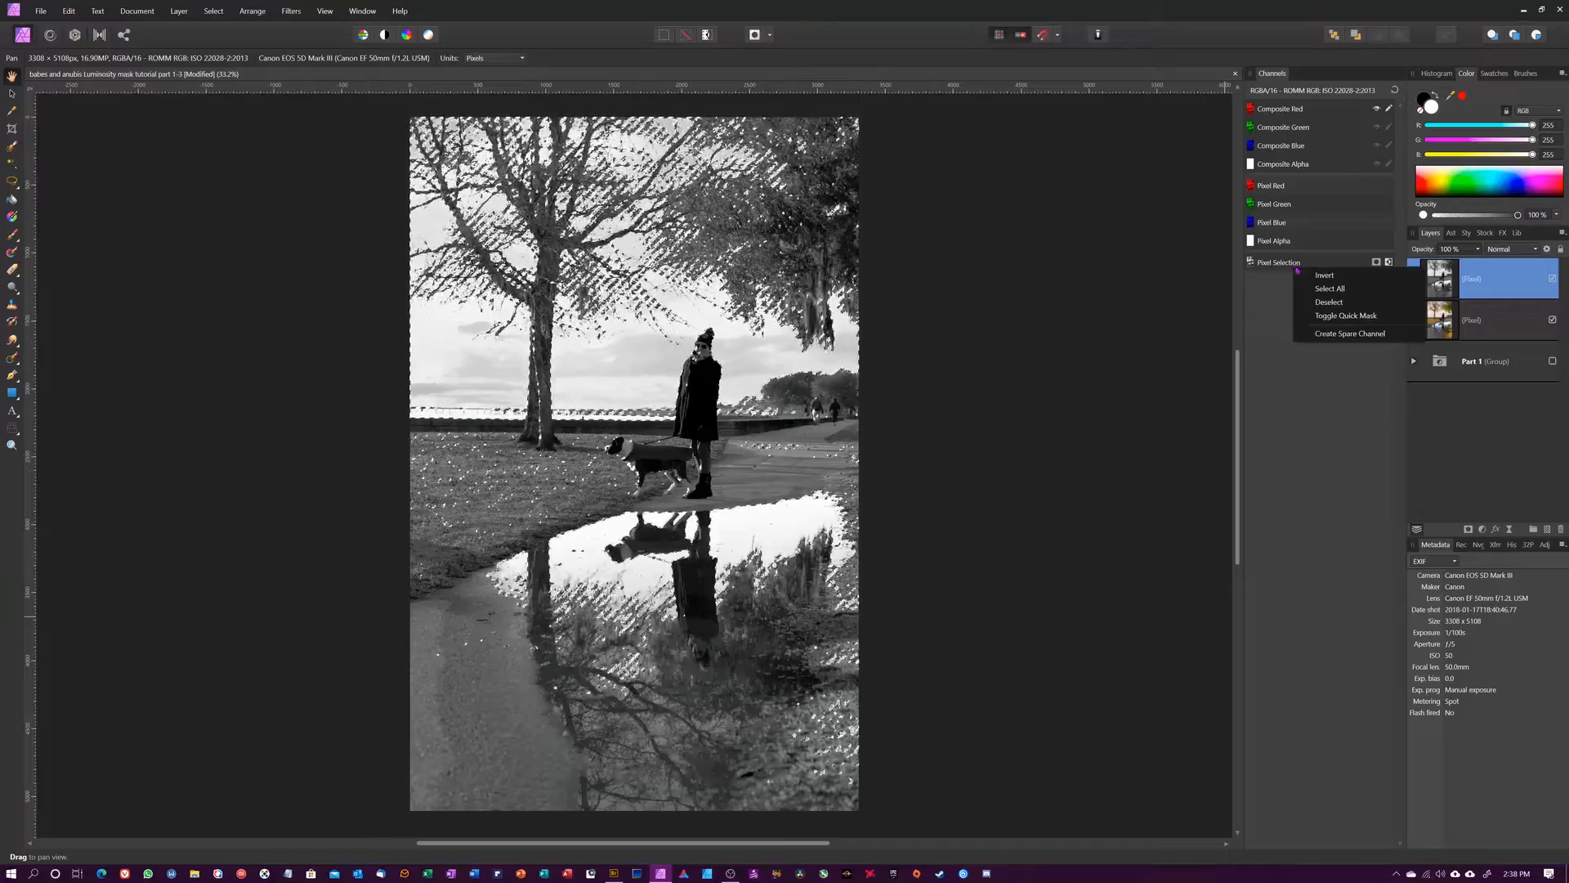
click(1325, 334)
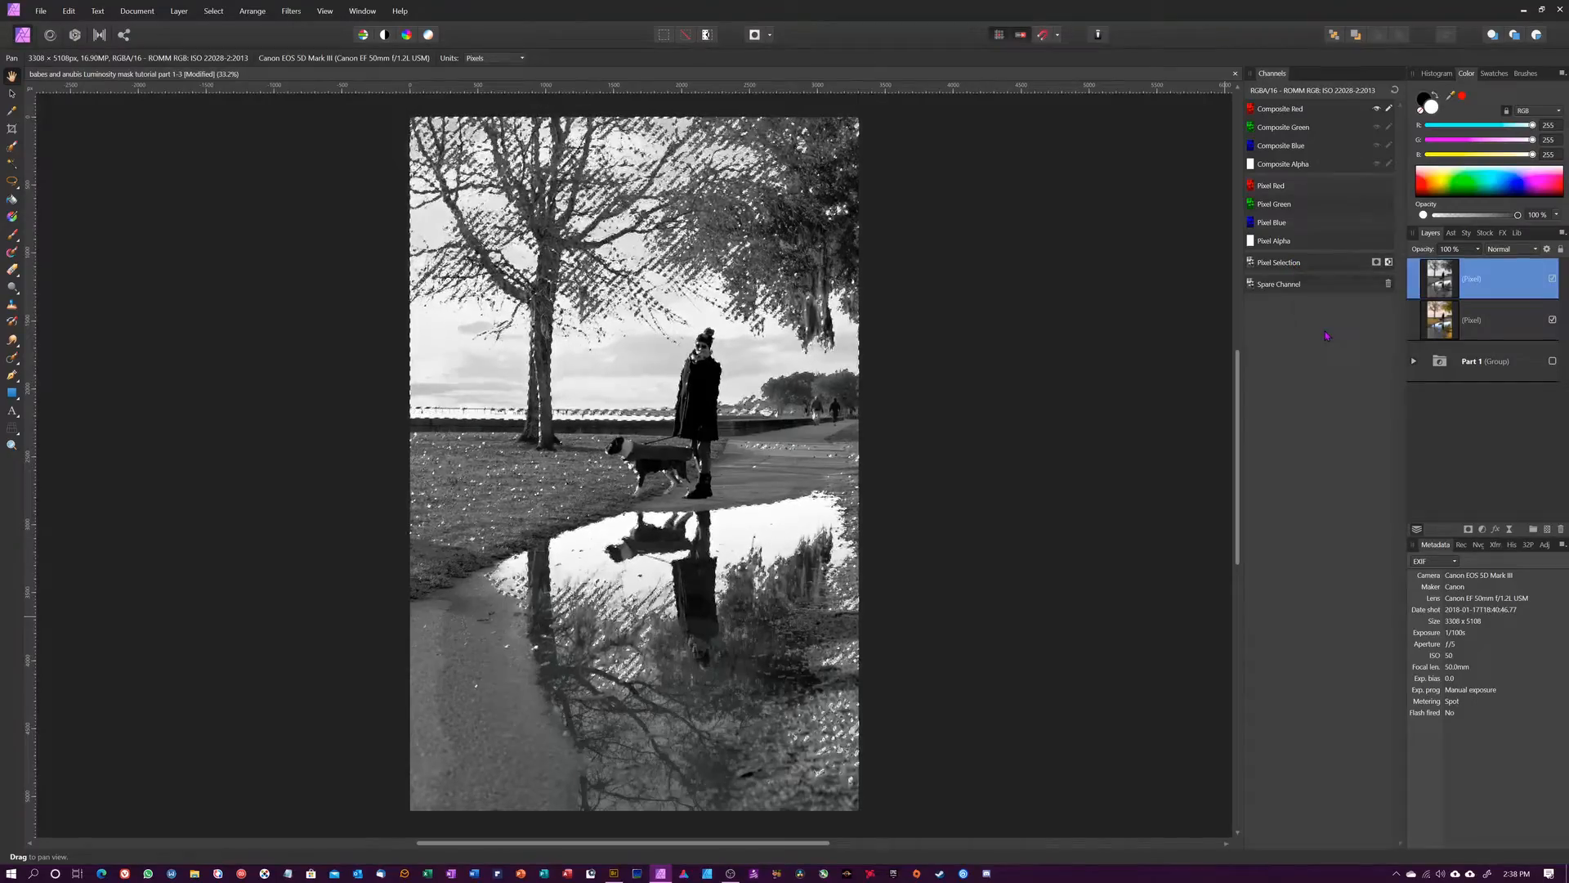
Step: Rename the new spare channel HL1 and clear the pixel selection
right_click(1283, 286)
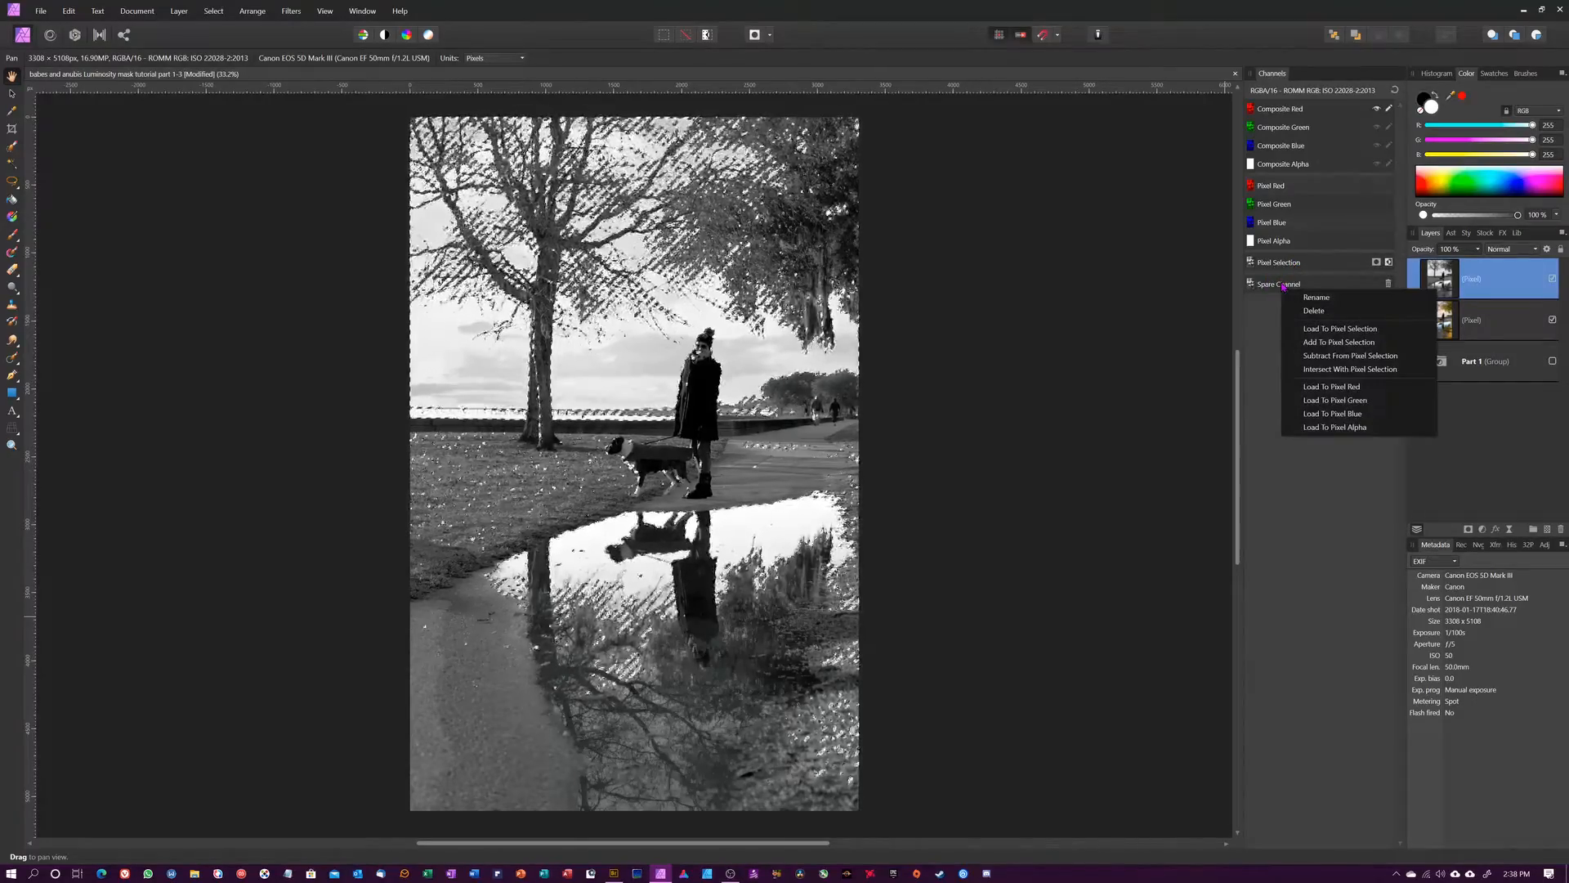
click(1322, 297)
text(HL1)
key(Return)
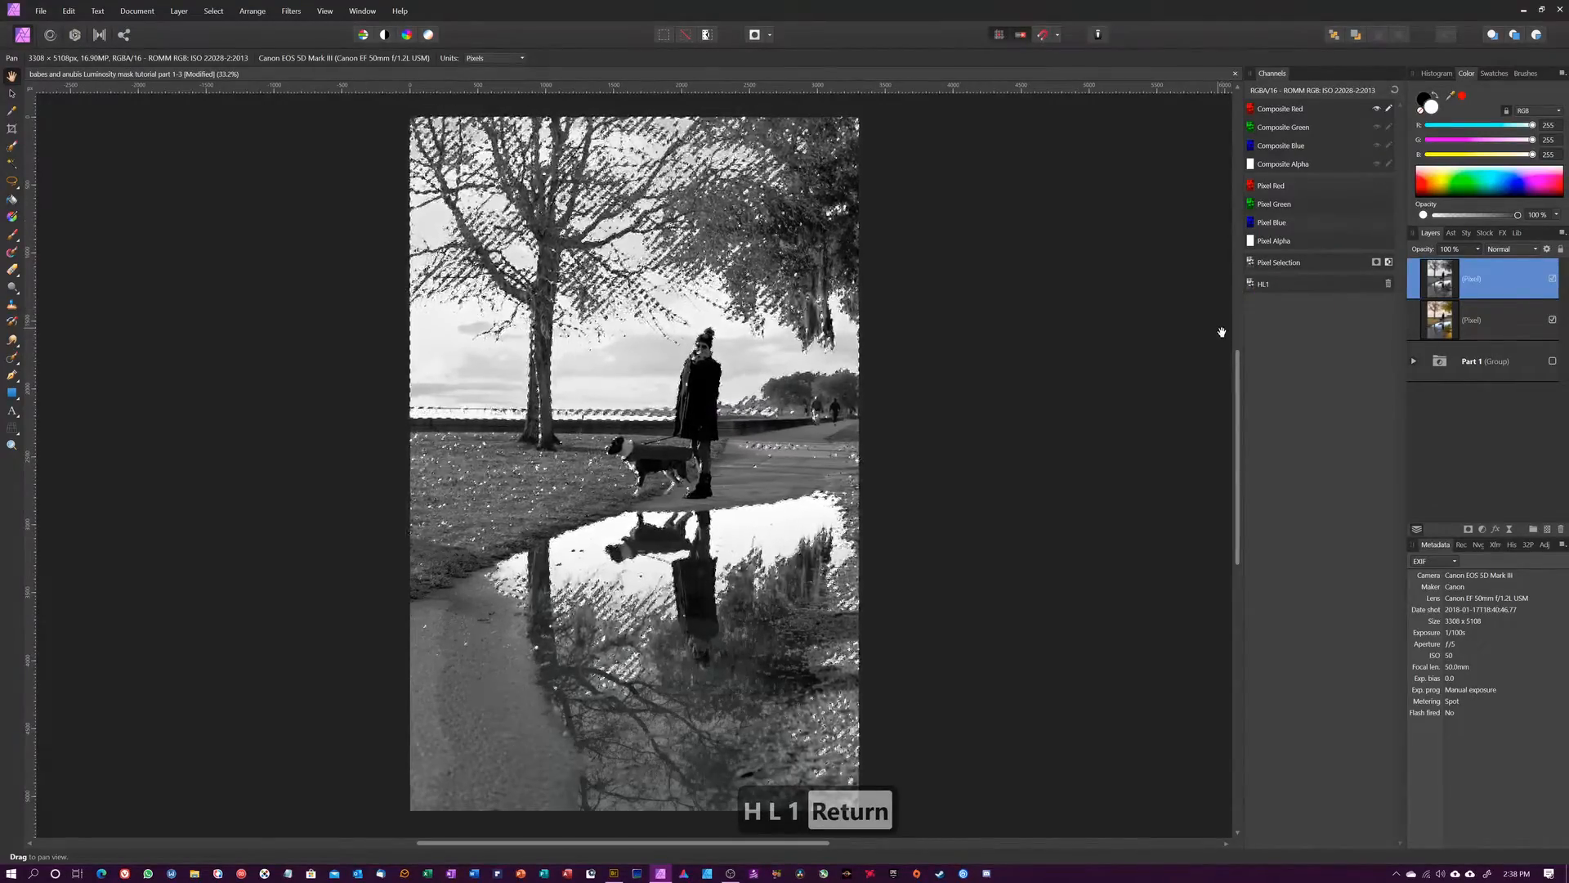
key(ctrl+d)
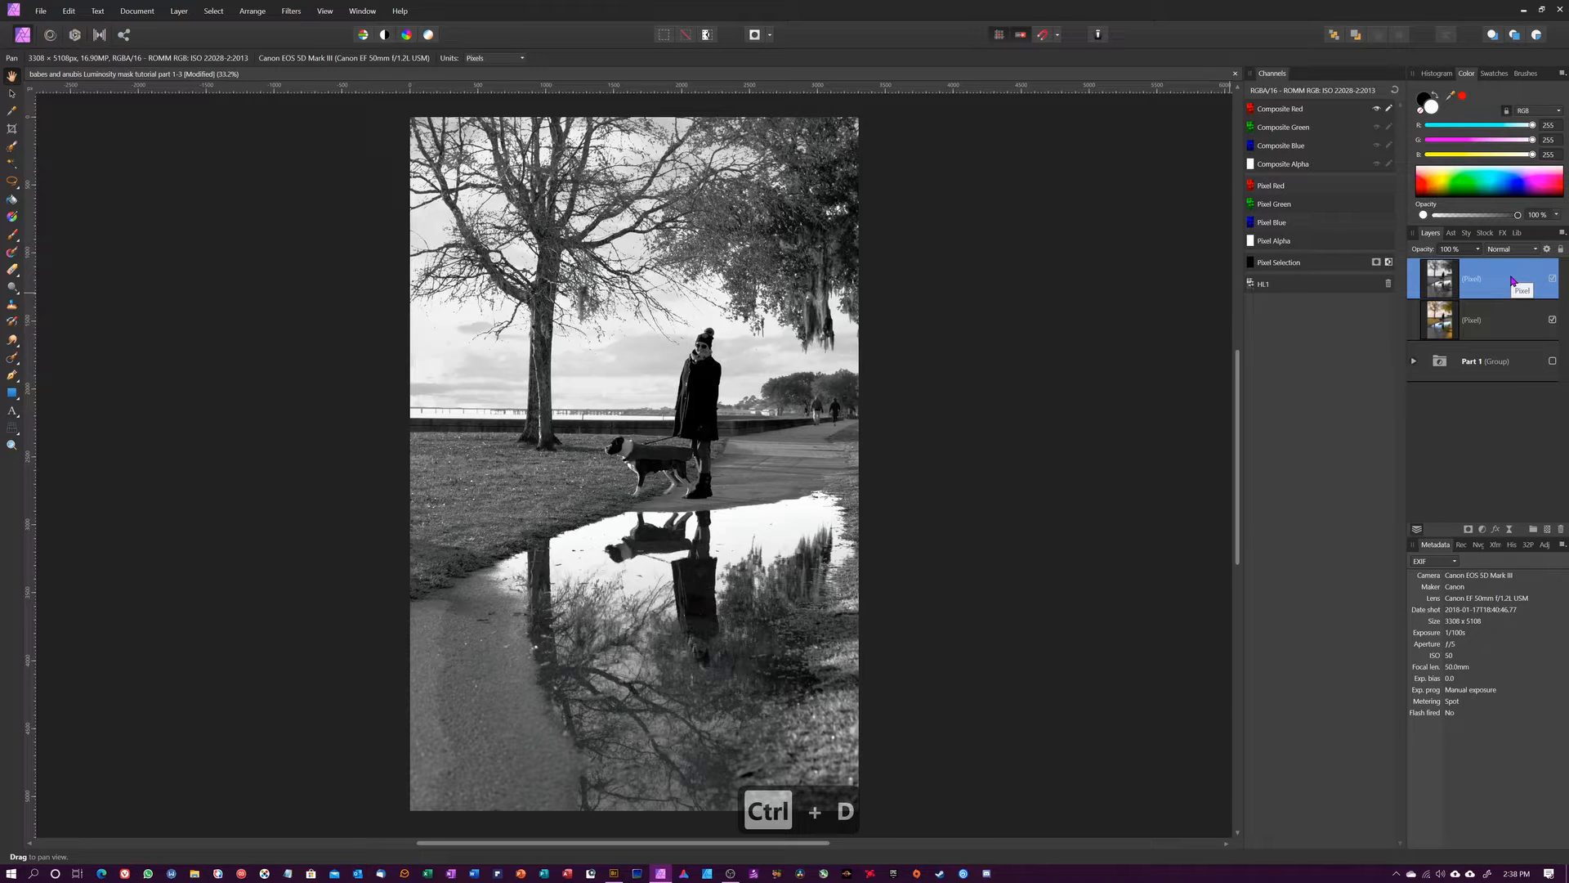
Step: Duplicate the black-and-white layer, set the copy's blend mode to Multiply, and compare the image with it hidden and shown
key(ctrl+j)
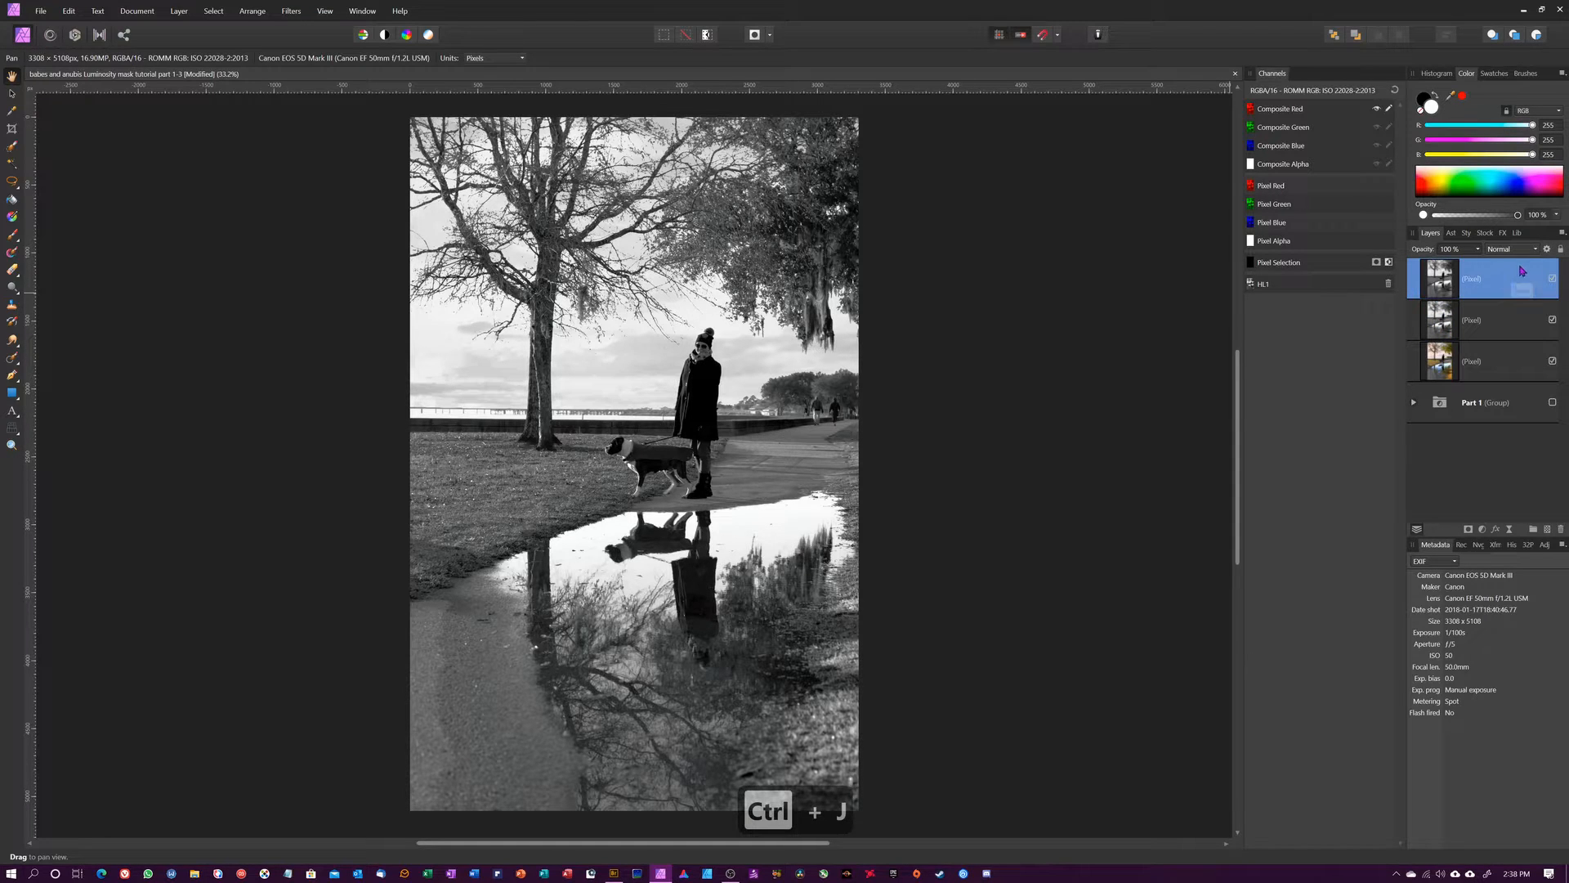
click(1518, 252)
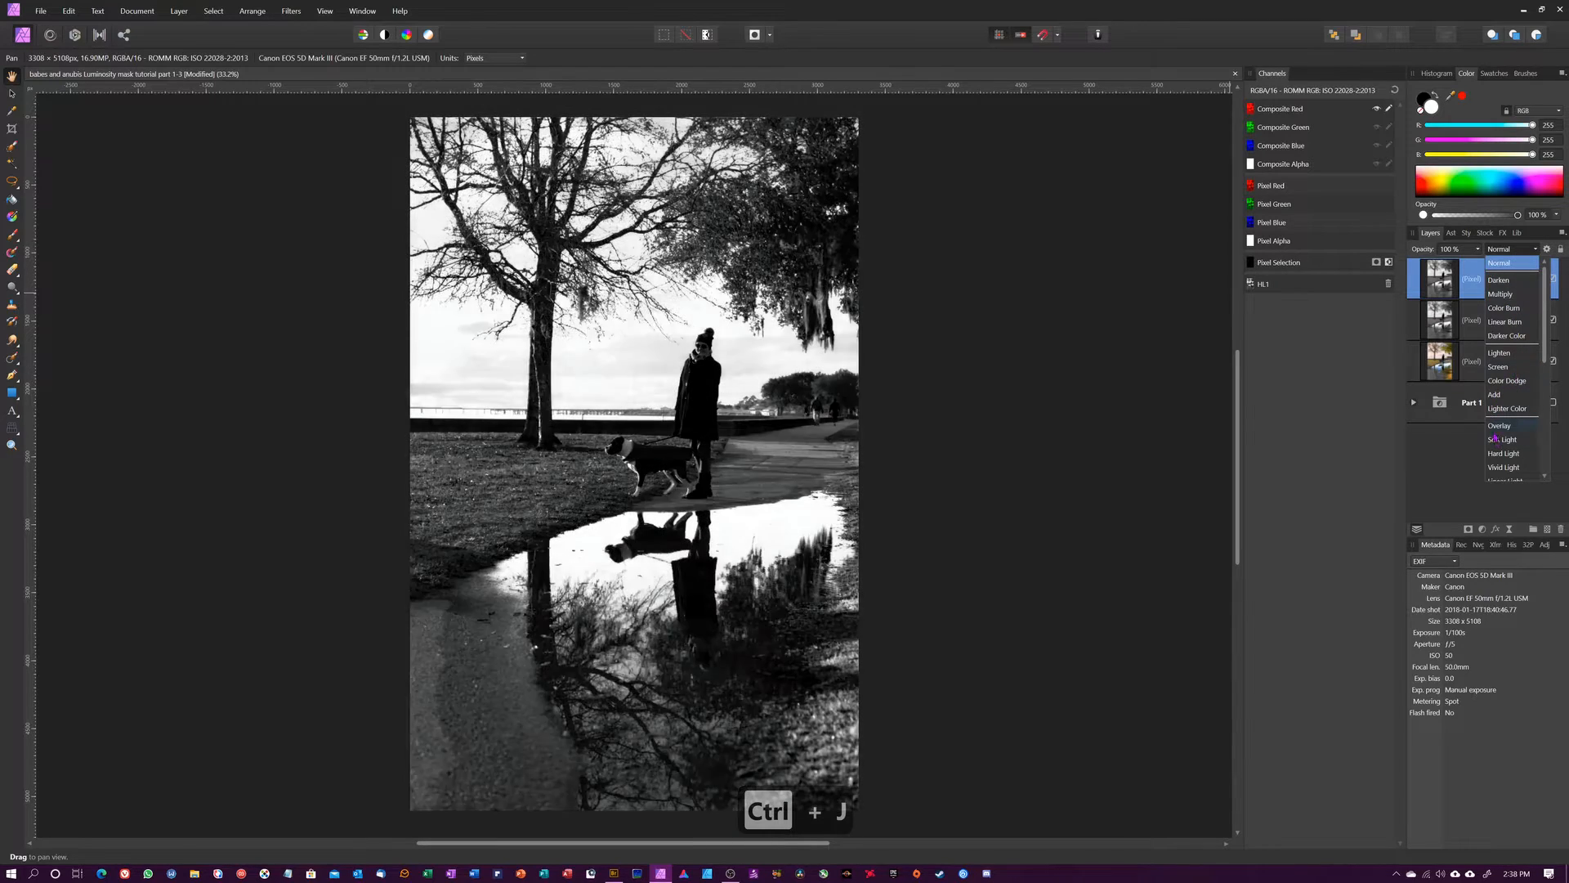
scroll(1504, 446, down, 1)
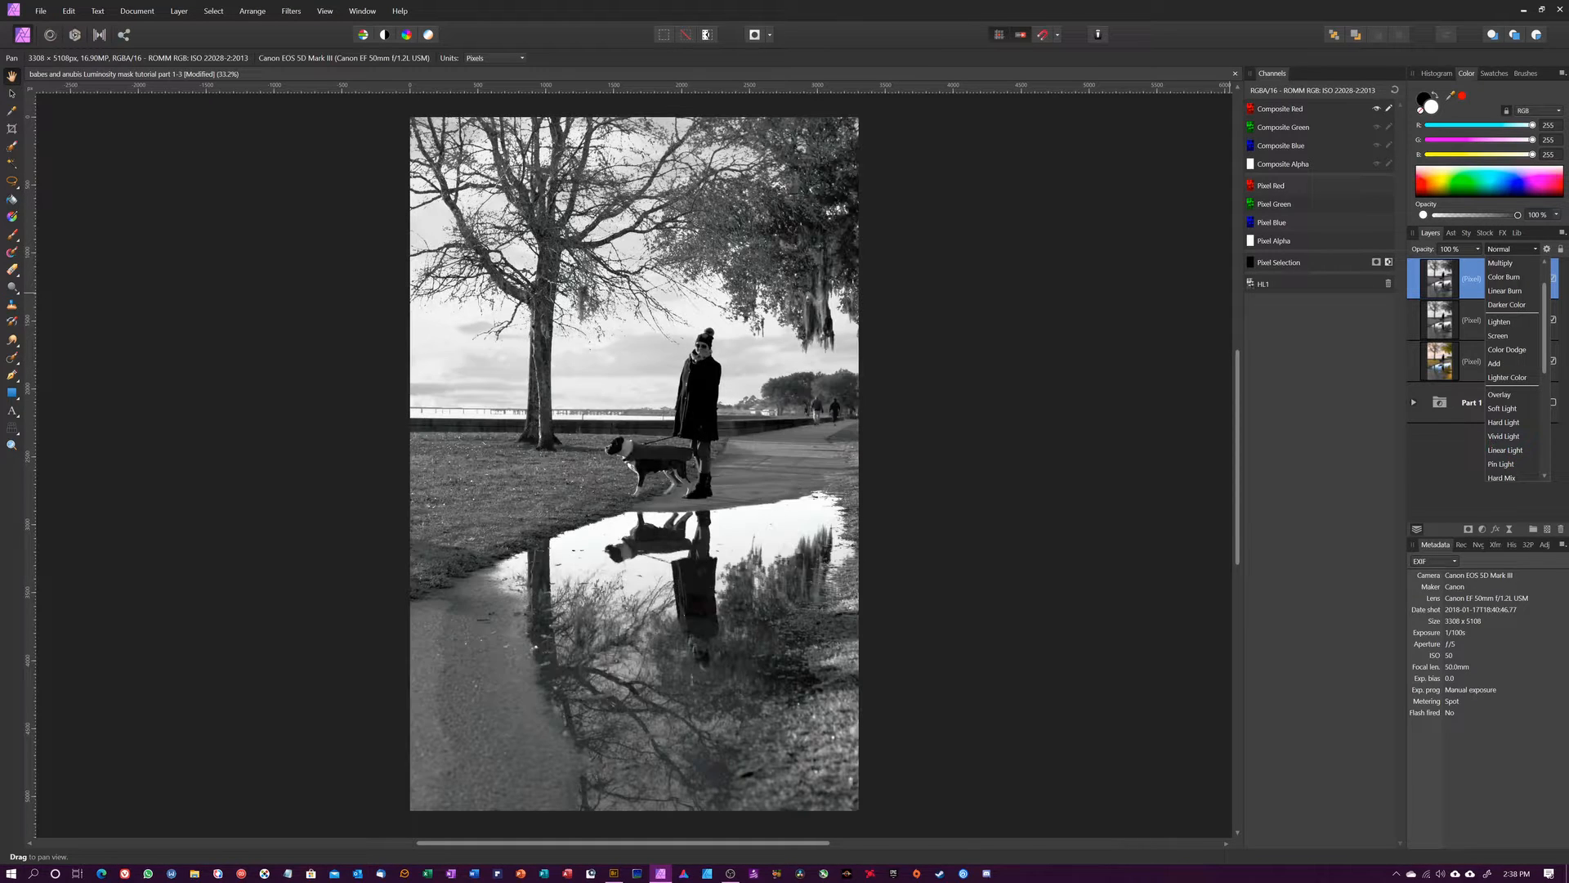
click(1502, 262)
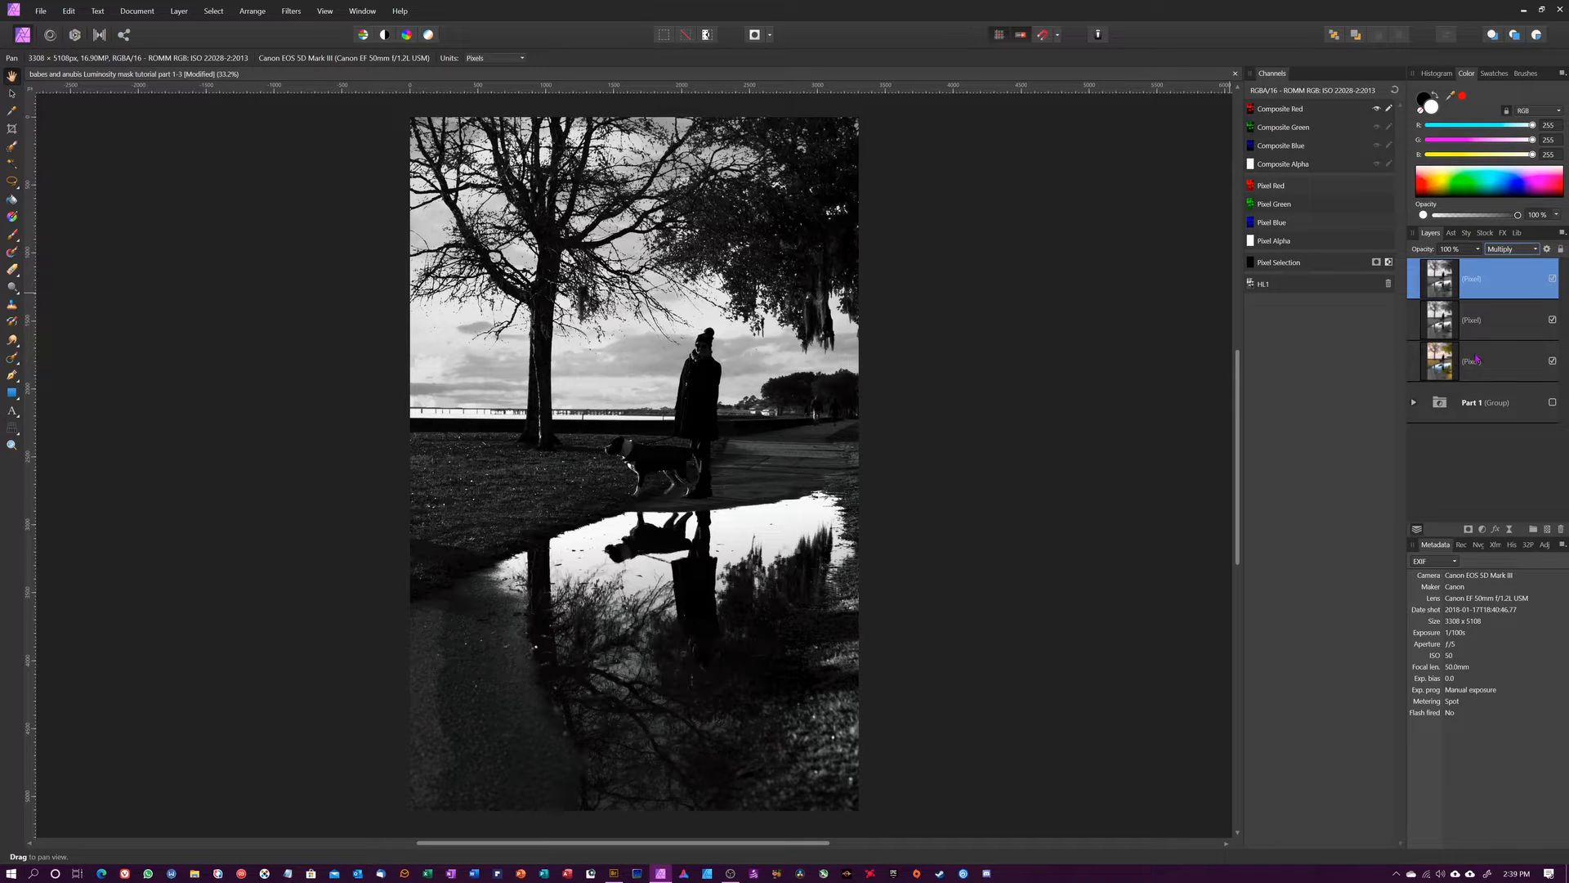
click(1553, 280)
click(1553, 281)
Step: Load Composite Red of the multiplied image as a pixel selection and create a spare channel from it
right_click(1277, 114)
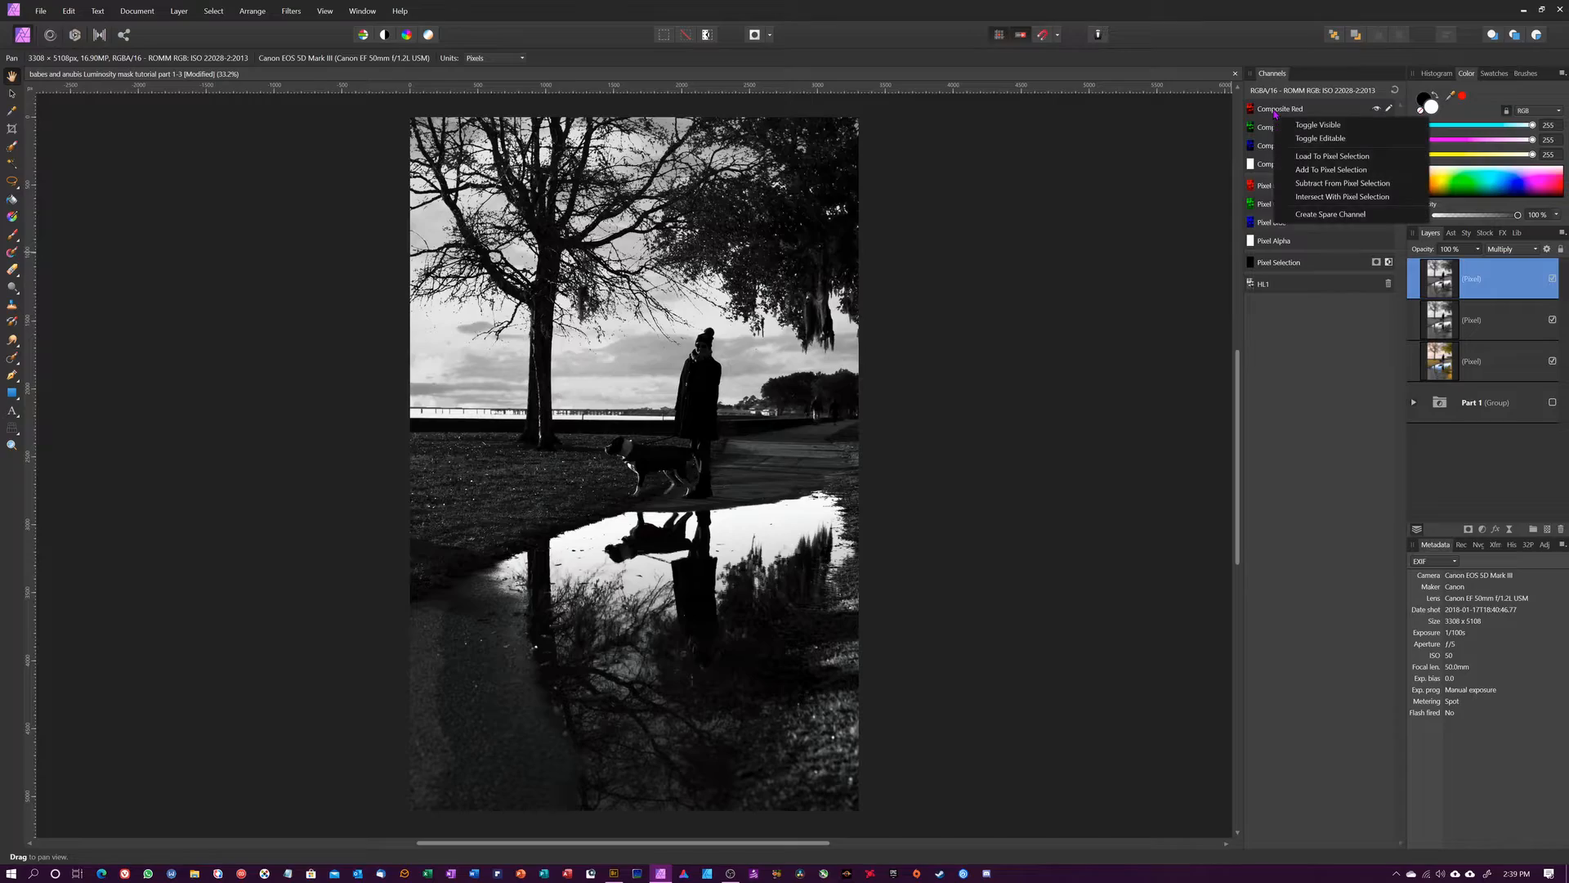
click(1317, 163)
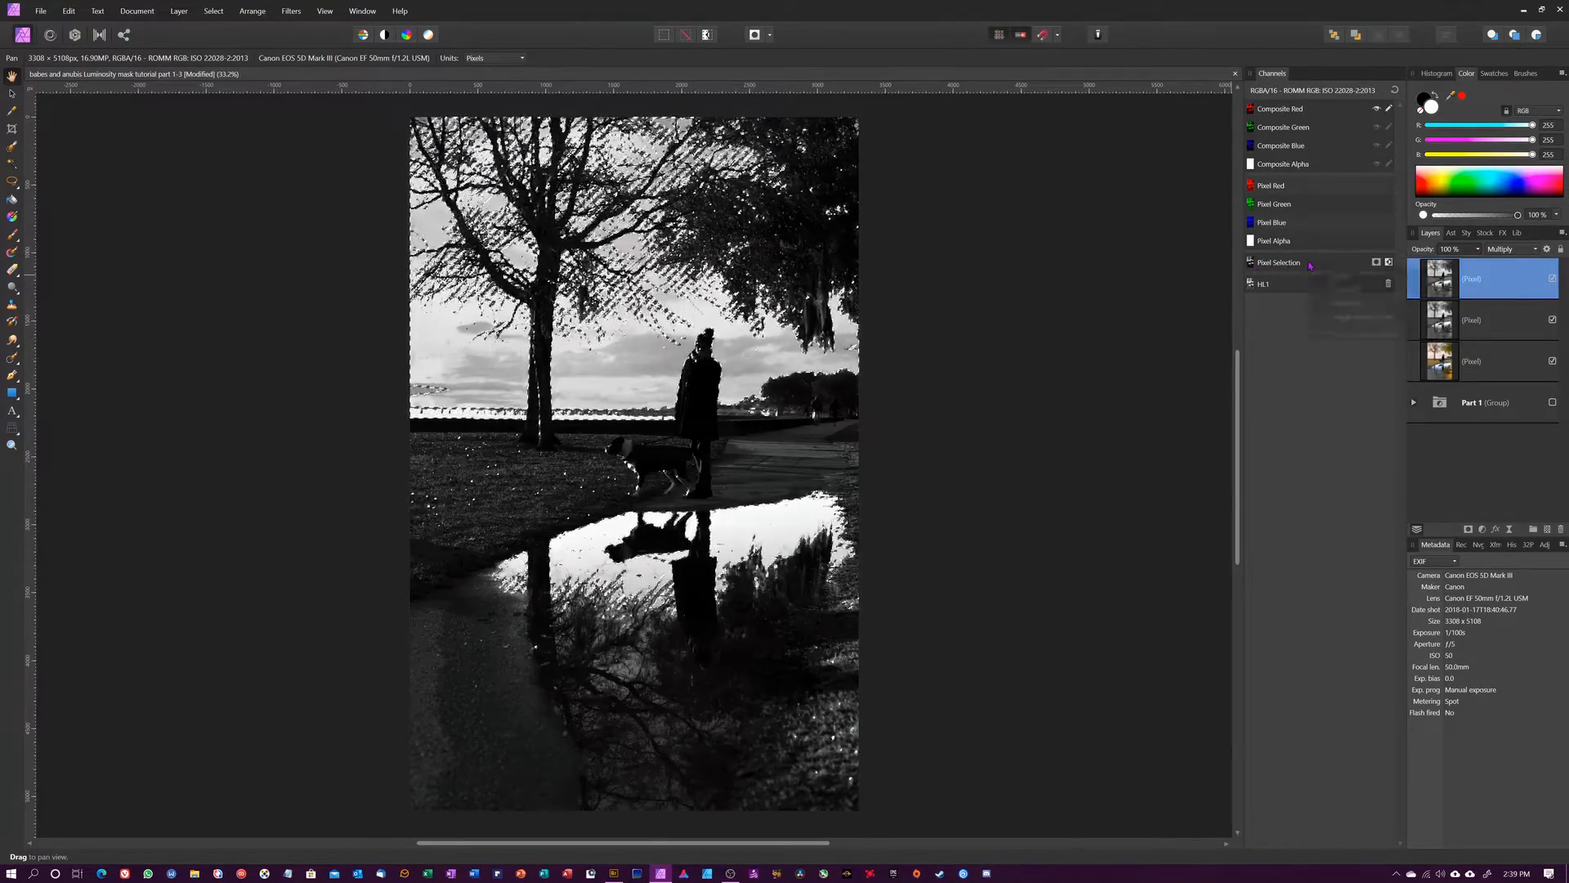
right_click(1310, 265)
click(1337, 336)
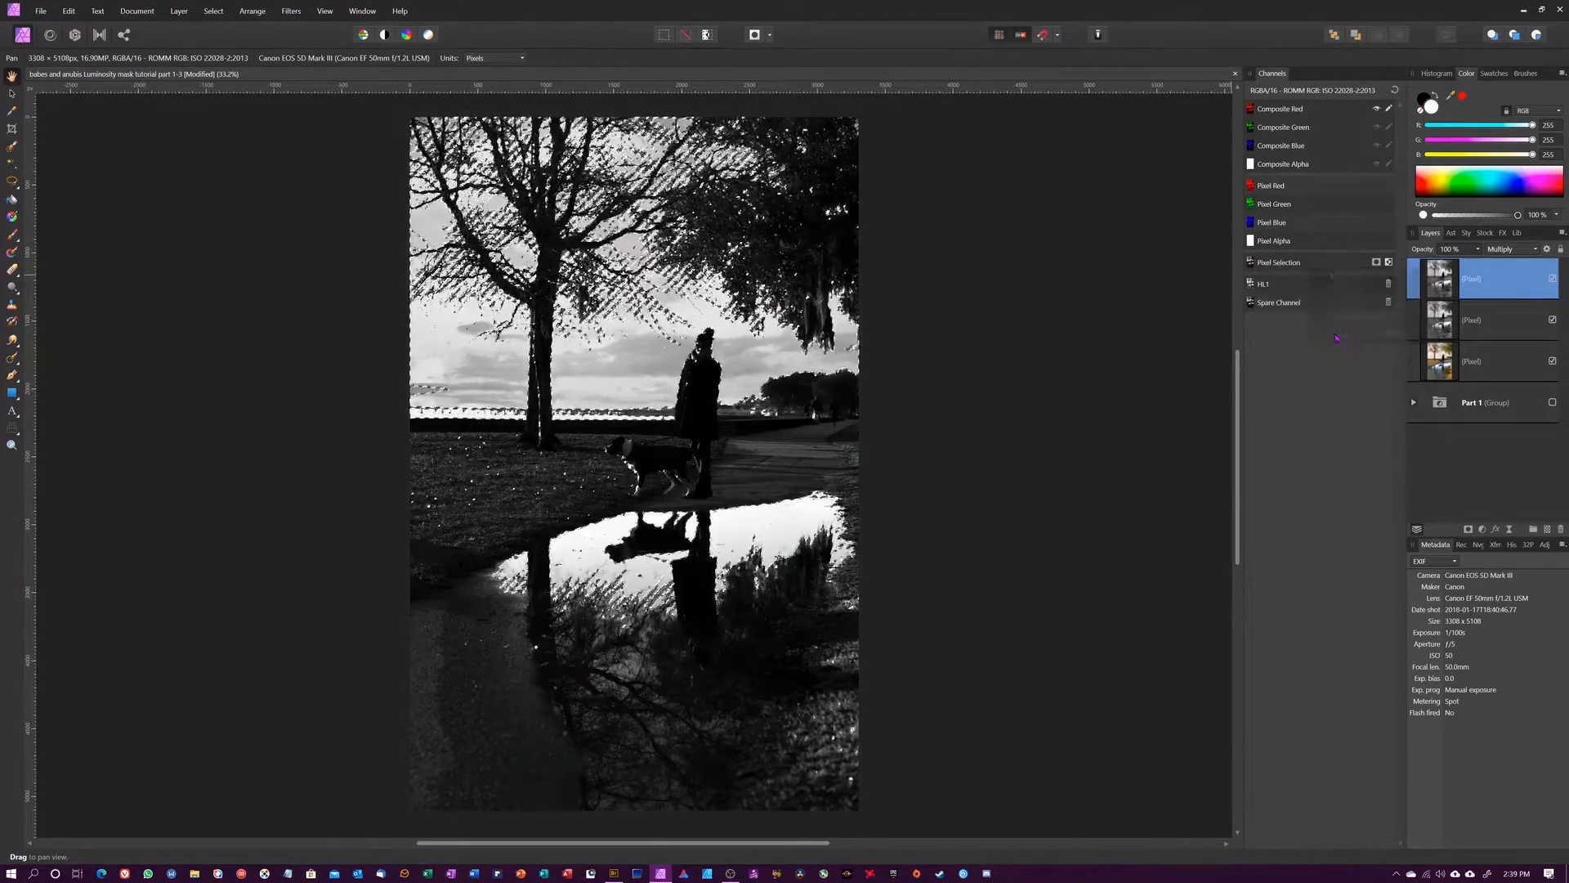
Step: Rename the spare channel below HL1 as HL2 and deselect the pixels
right_click(1279, 305)
click(1295, 318)
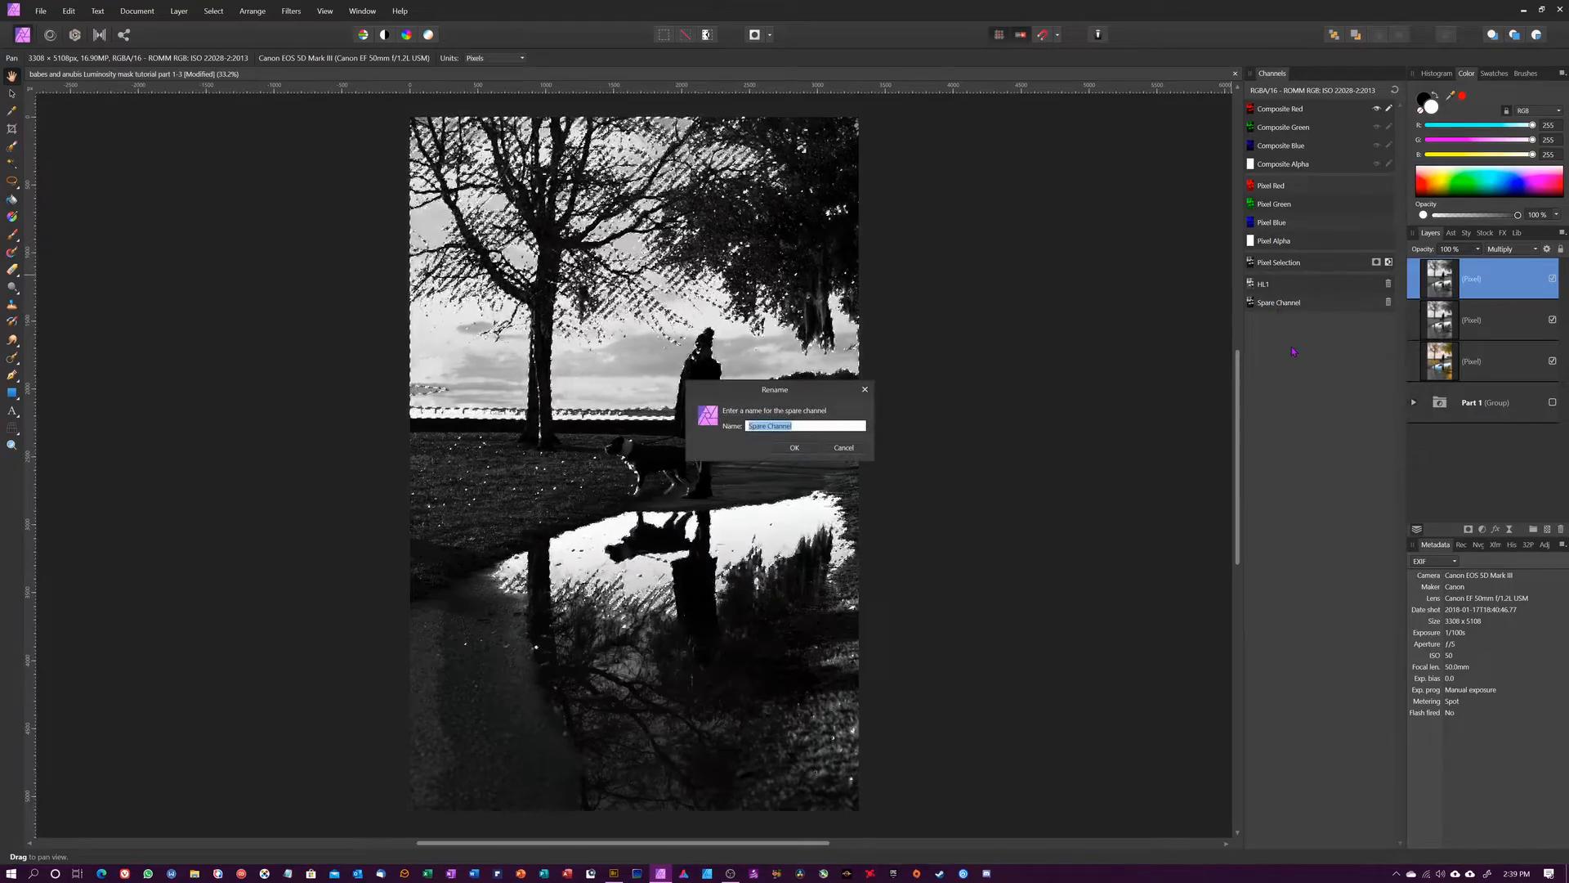
text(H)
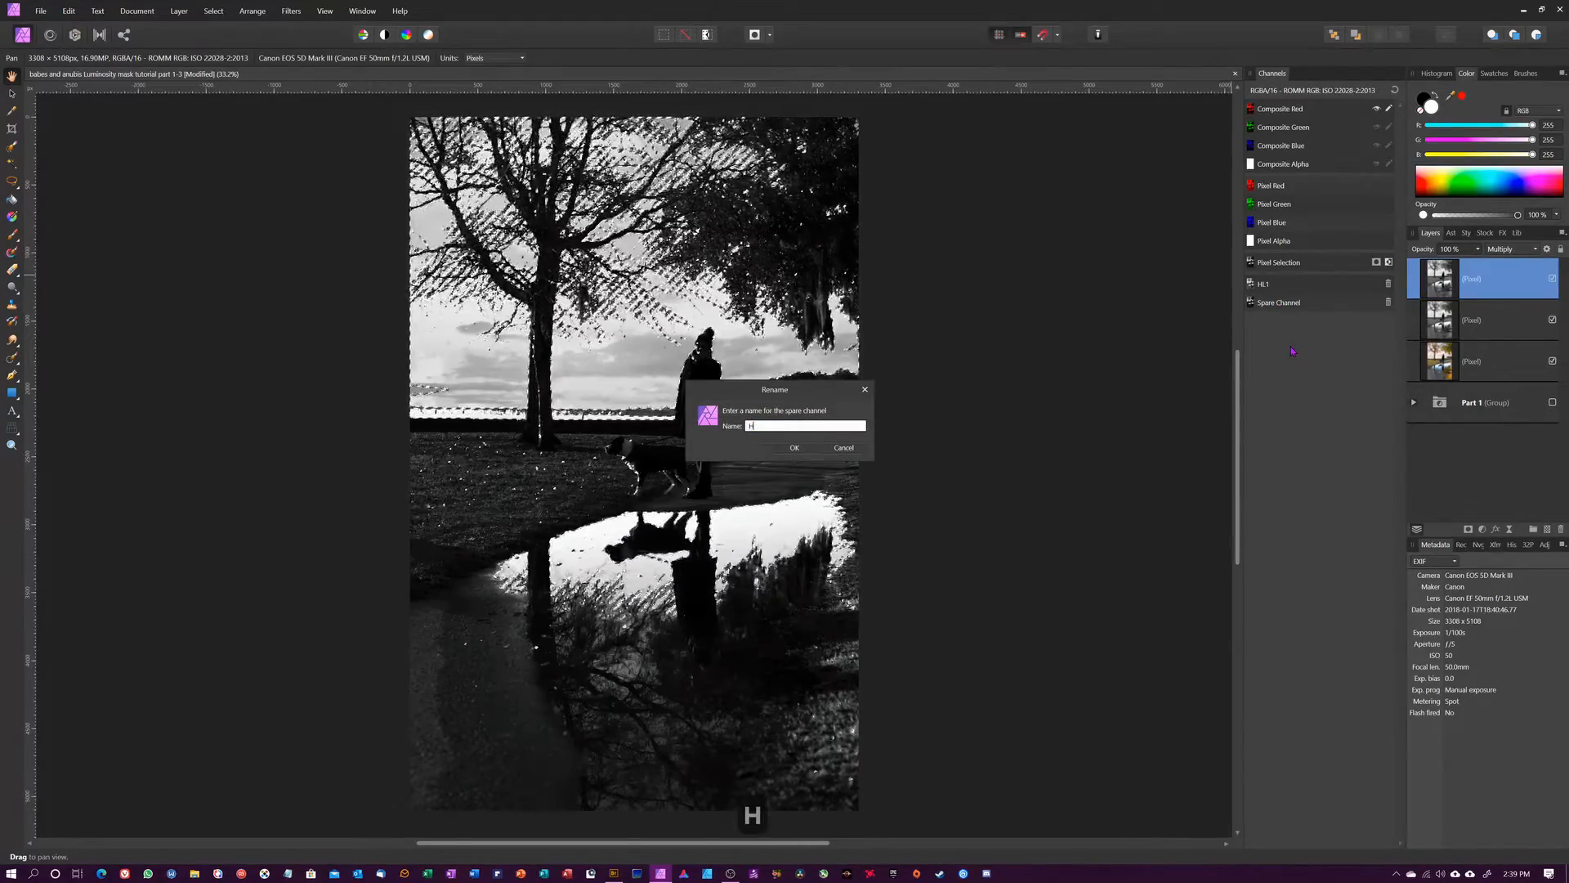
text(L2)
key(Return)
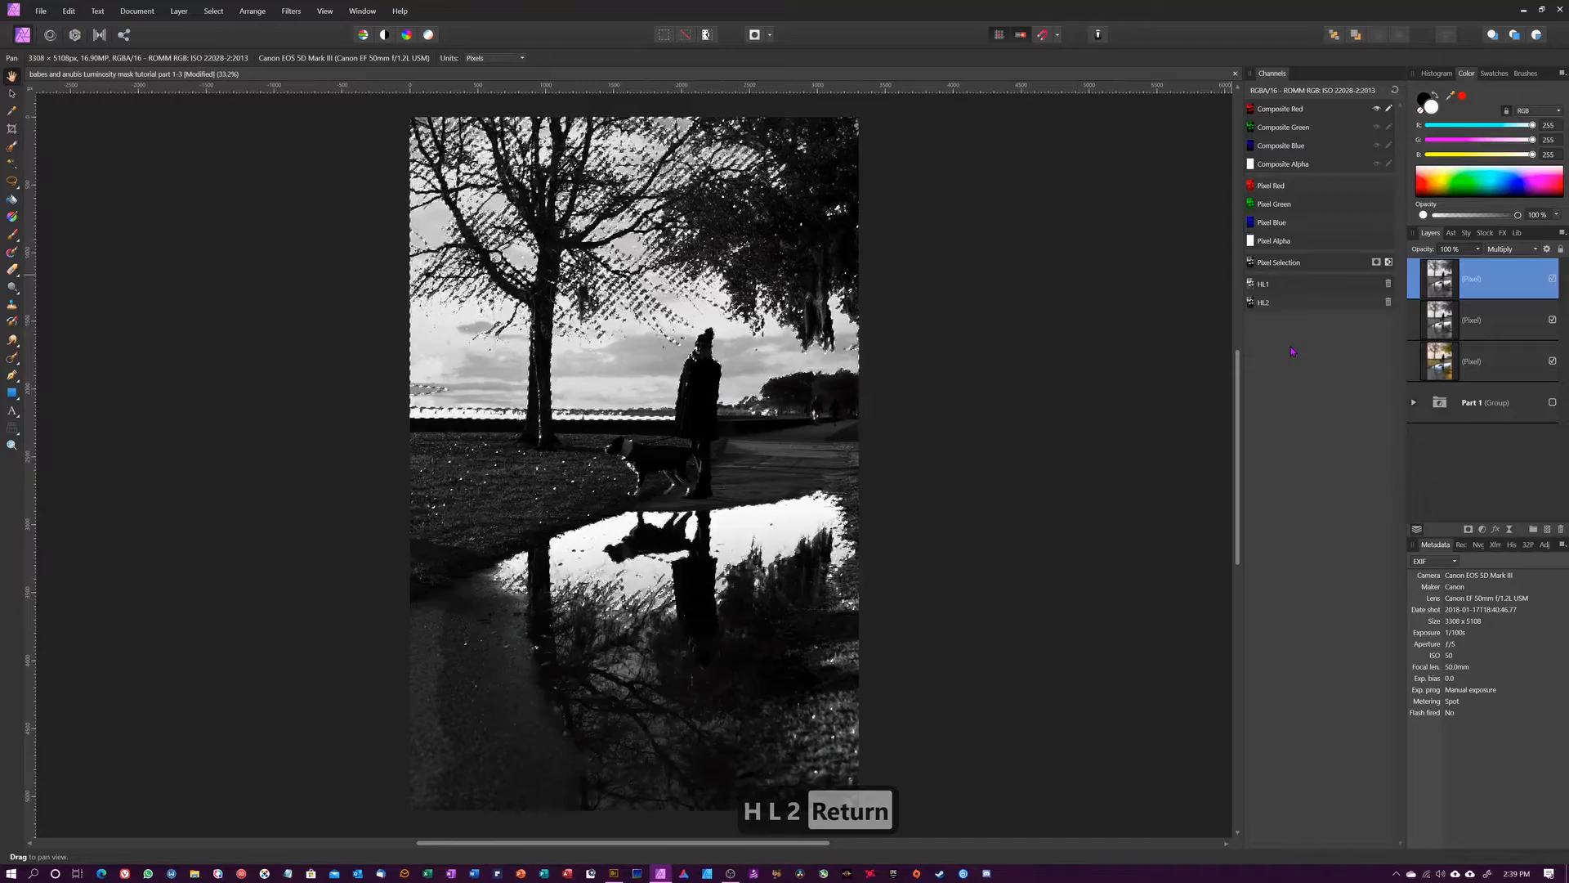
key(ctrl+d)
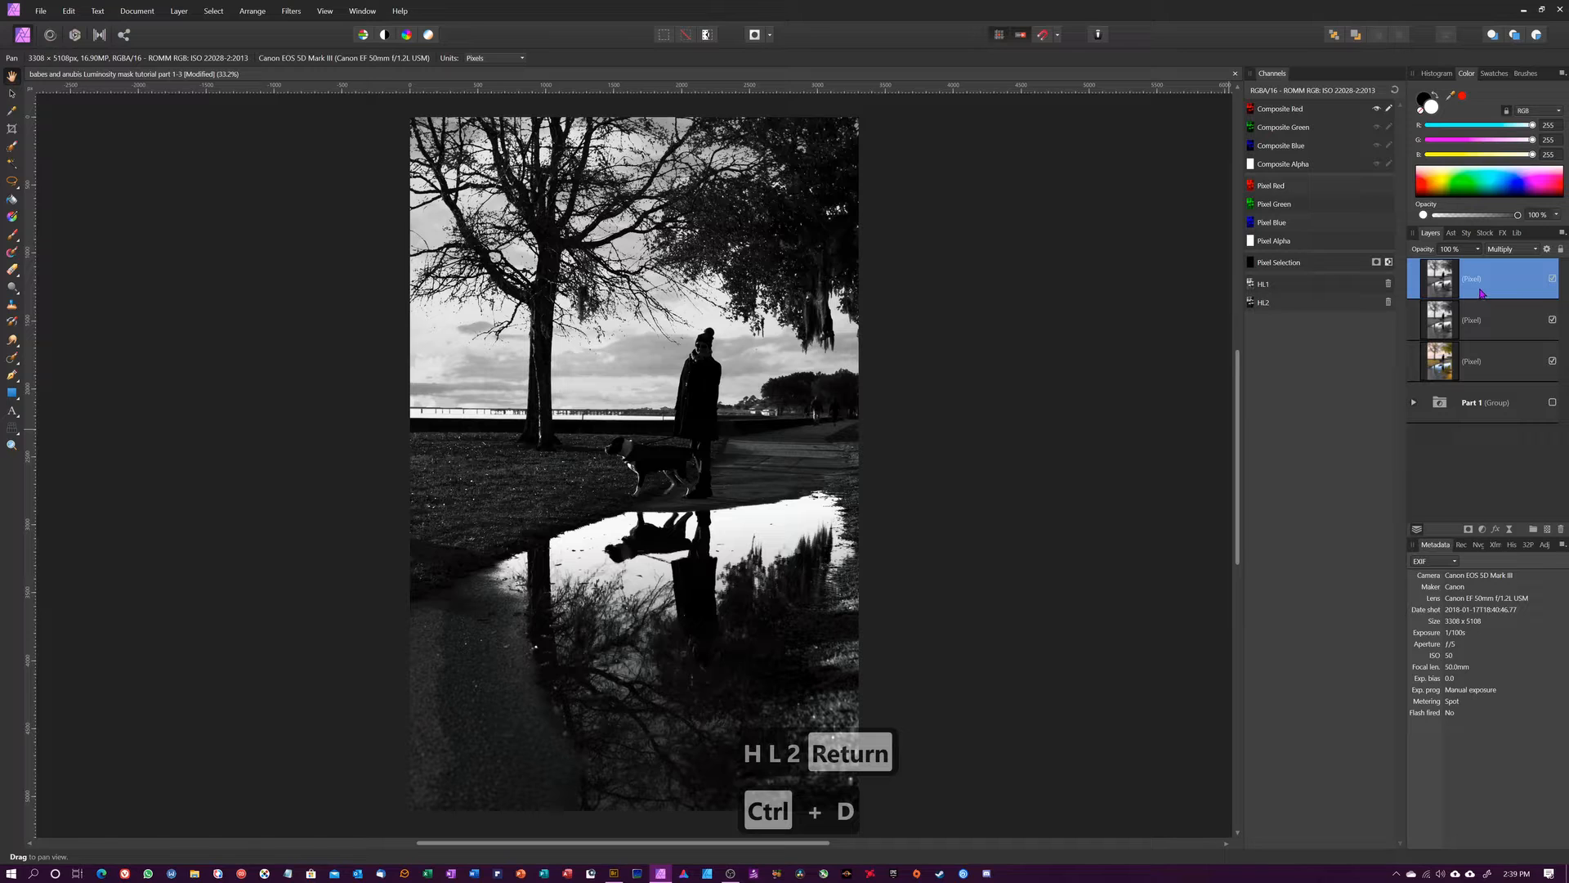
Step: Delete the Multiply layer and invert the remaining black-and-white layer
key(BackSpace)
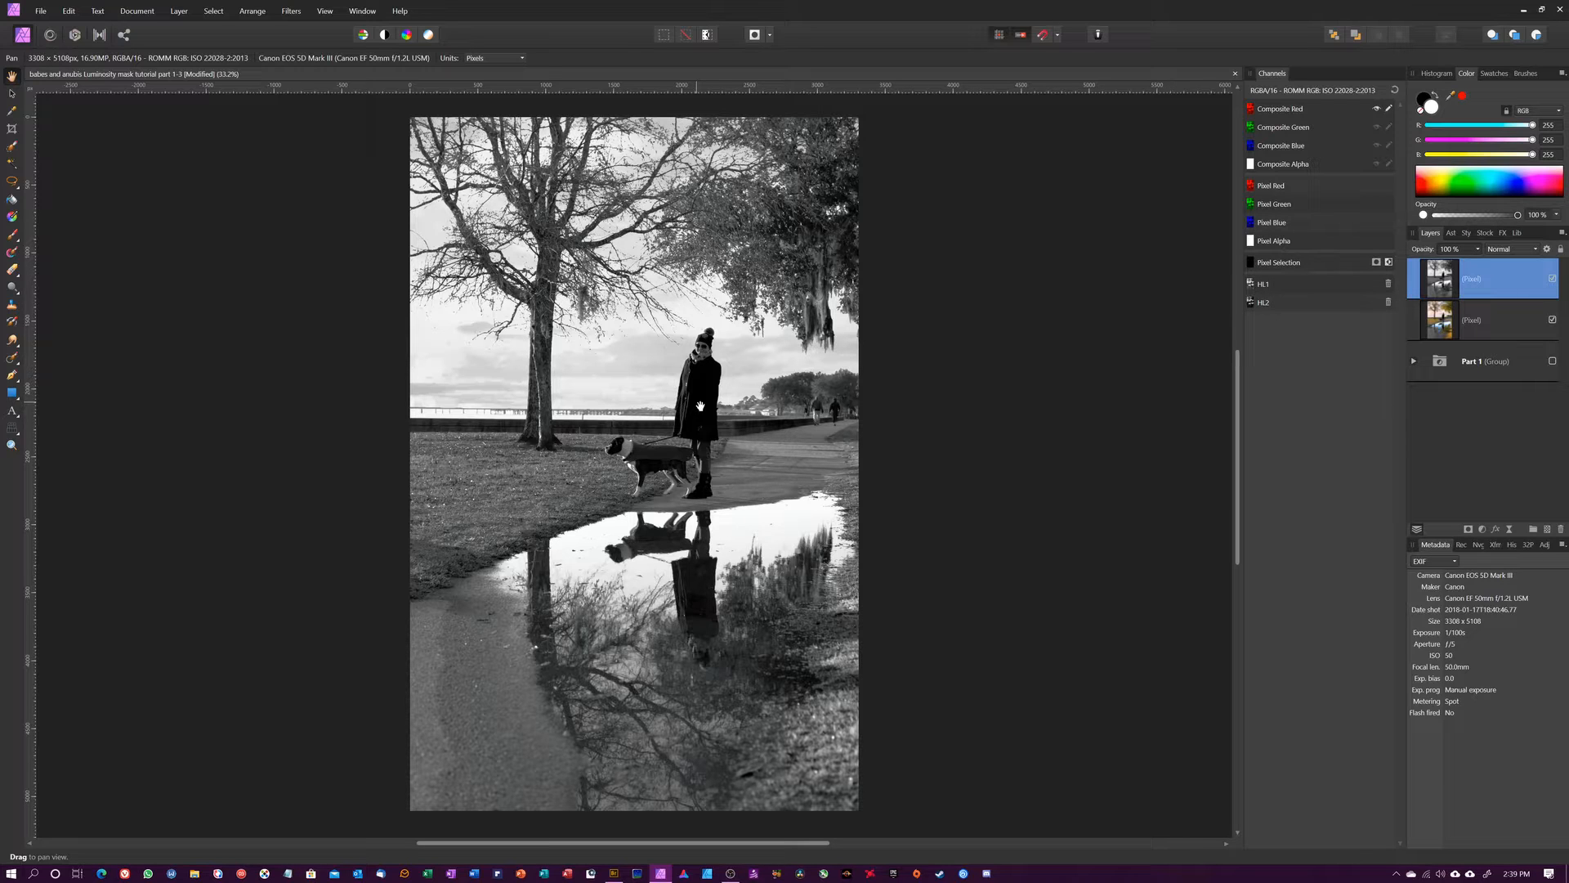
key(ctrl+i)
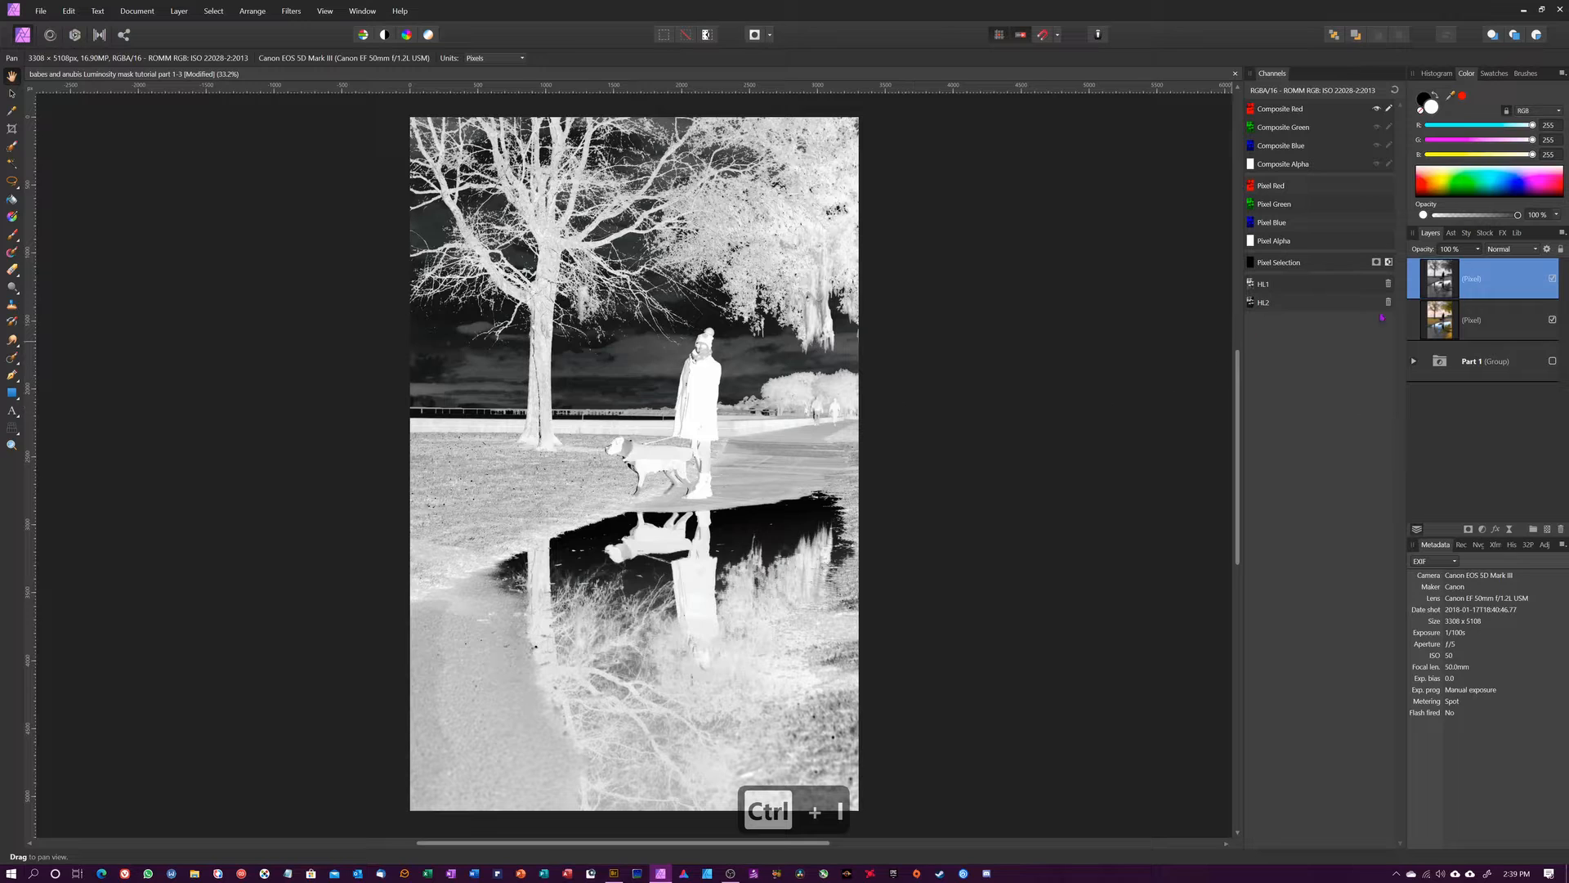
Step: Load Composite Red of the inverted image as a pixel selection and create a spare channel from it
right_click(1278, 114)
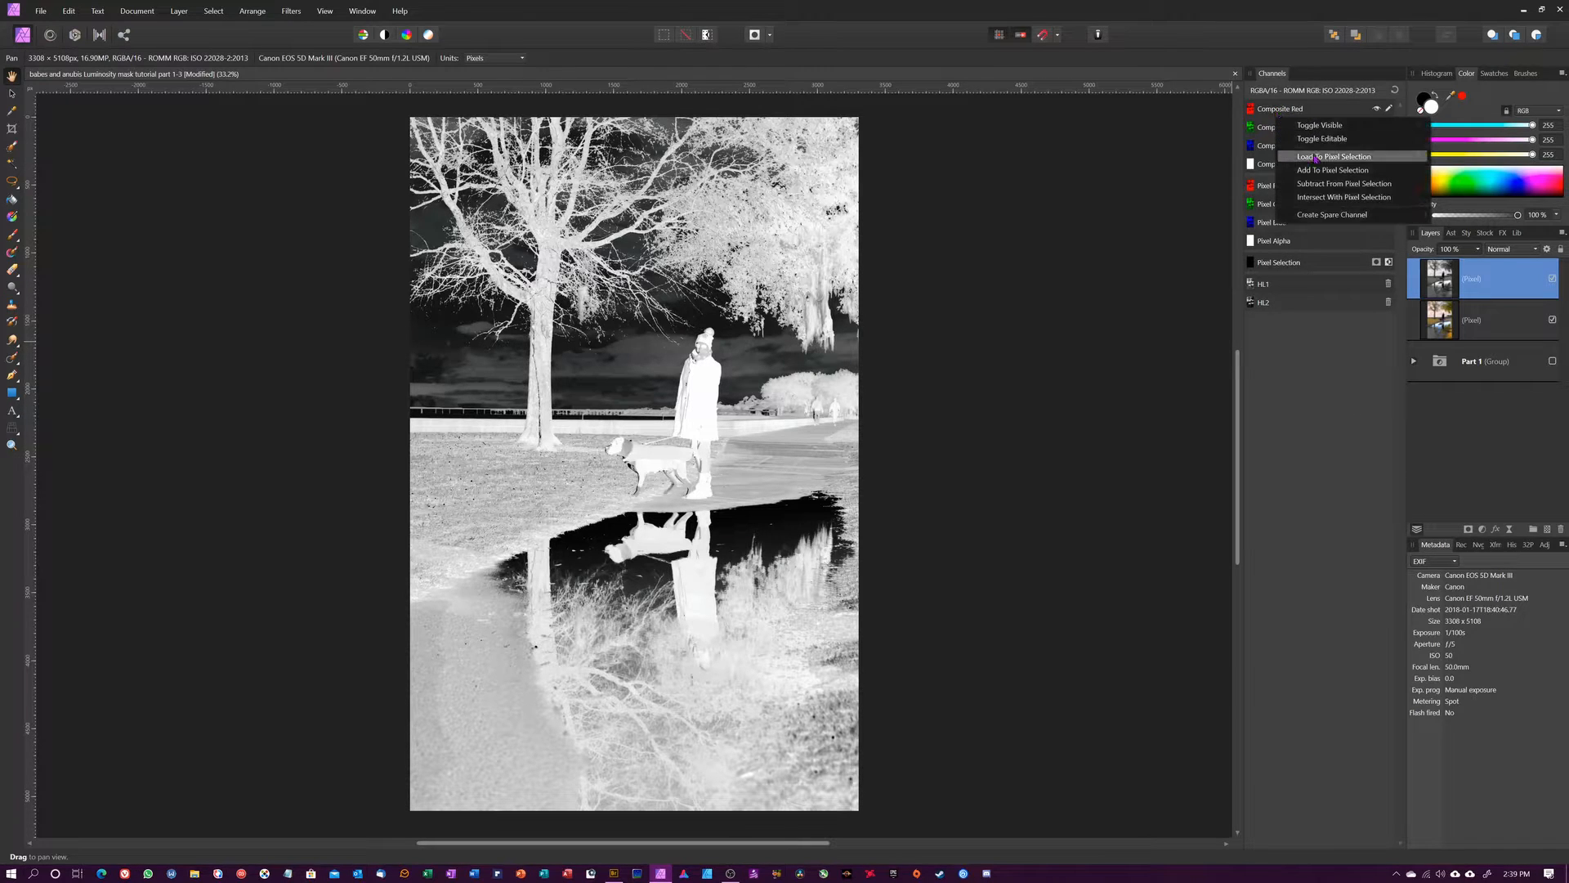
click(1312, 159)
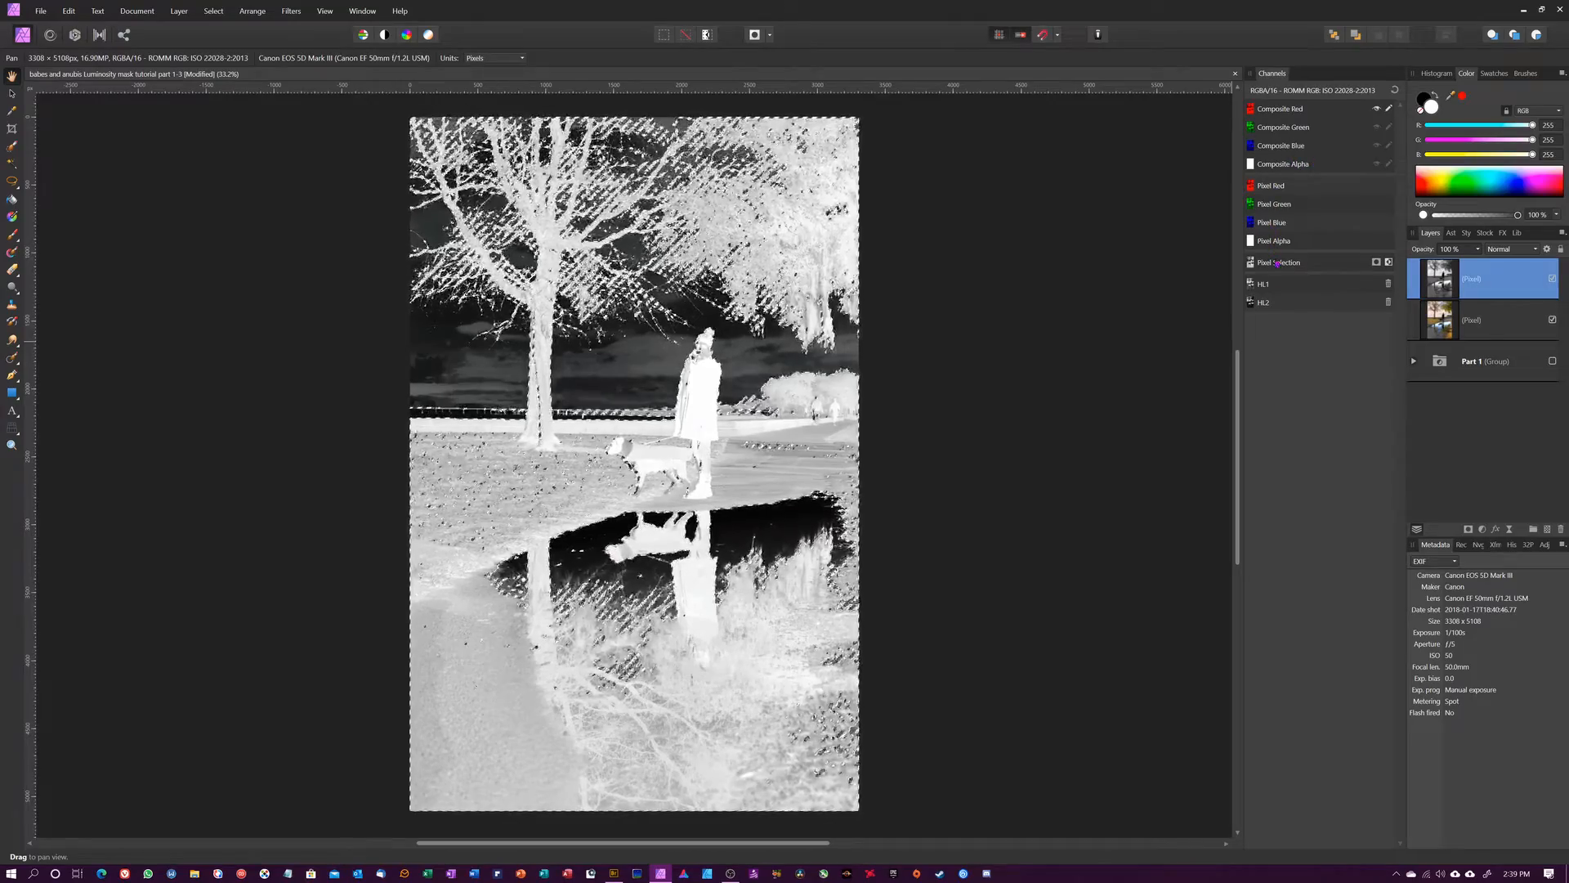
right_click(1318, 264)
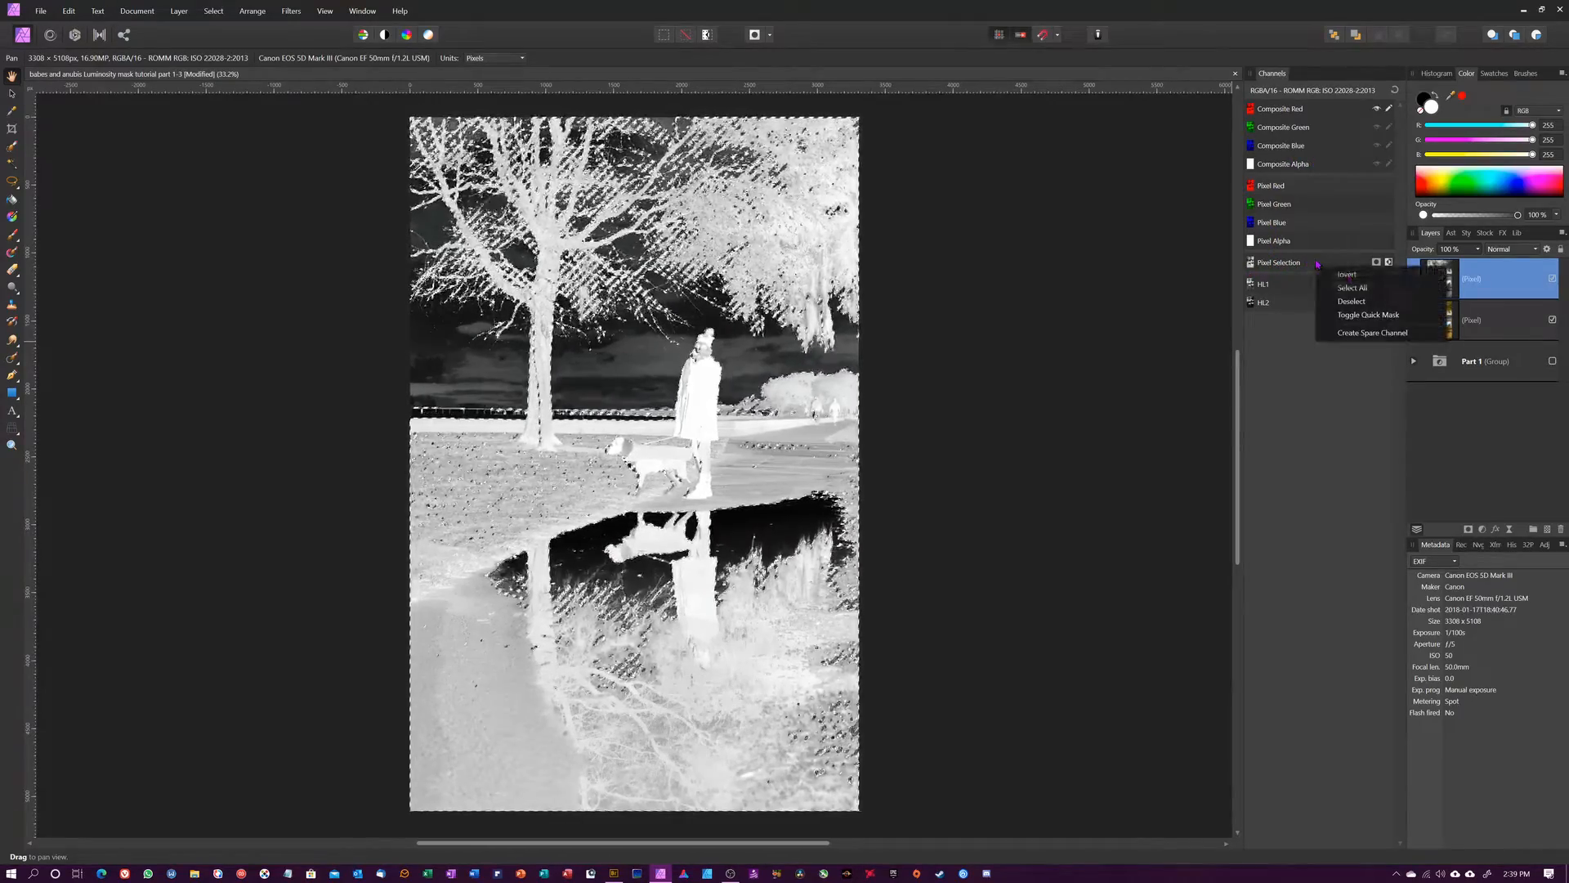
click(1348, 331)
Step: Rename the spare channel below HL2 as SH1 and deselect the pixels
right_click(1293, 323)
click(1332, 334)
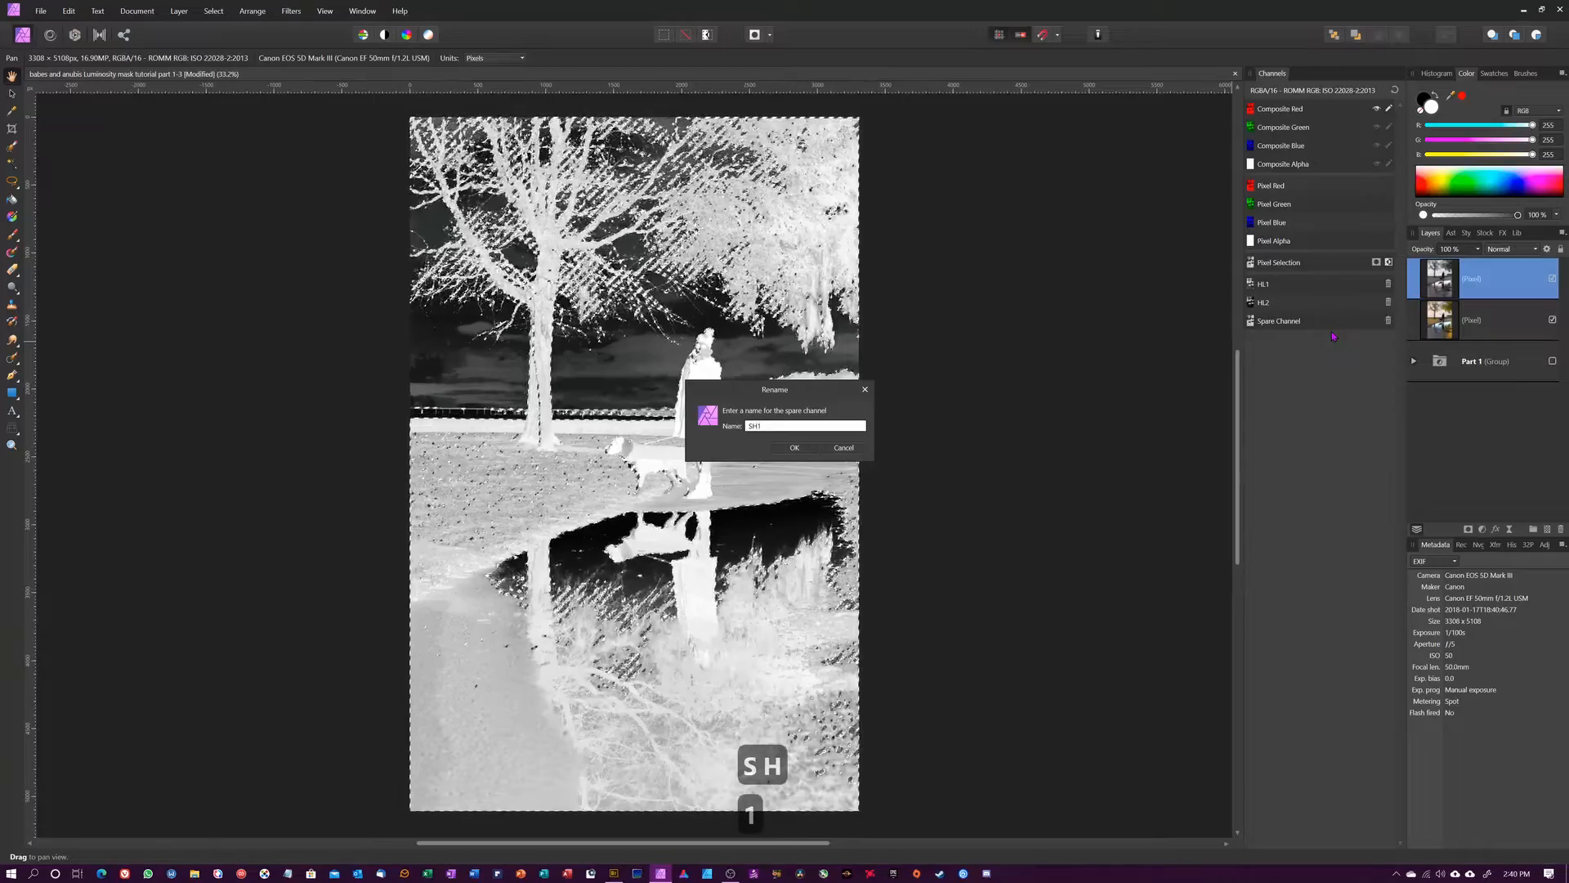
text(SH1)
key(Return)
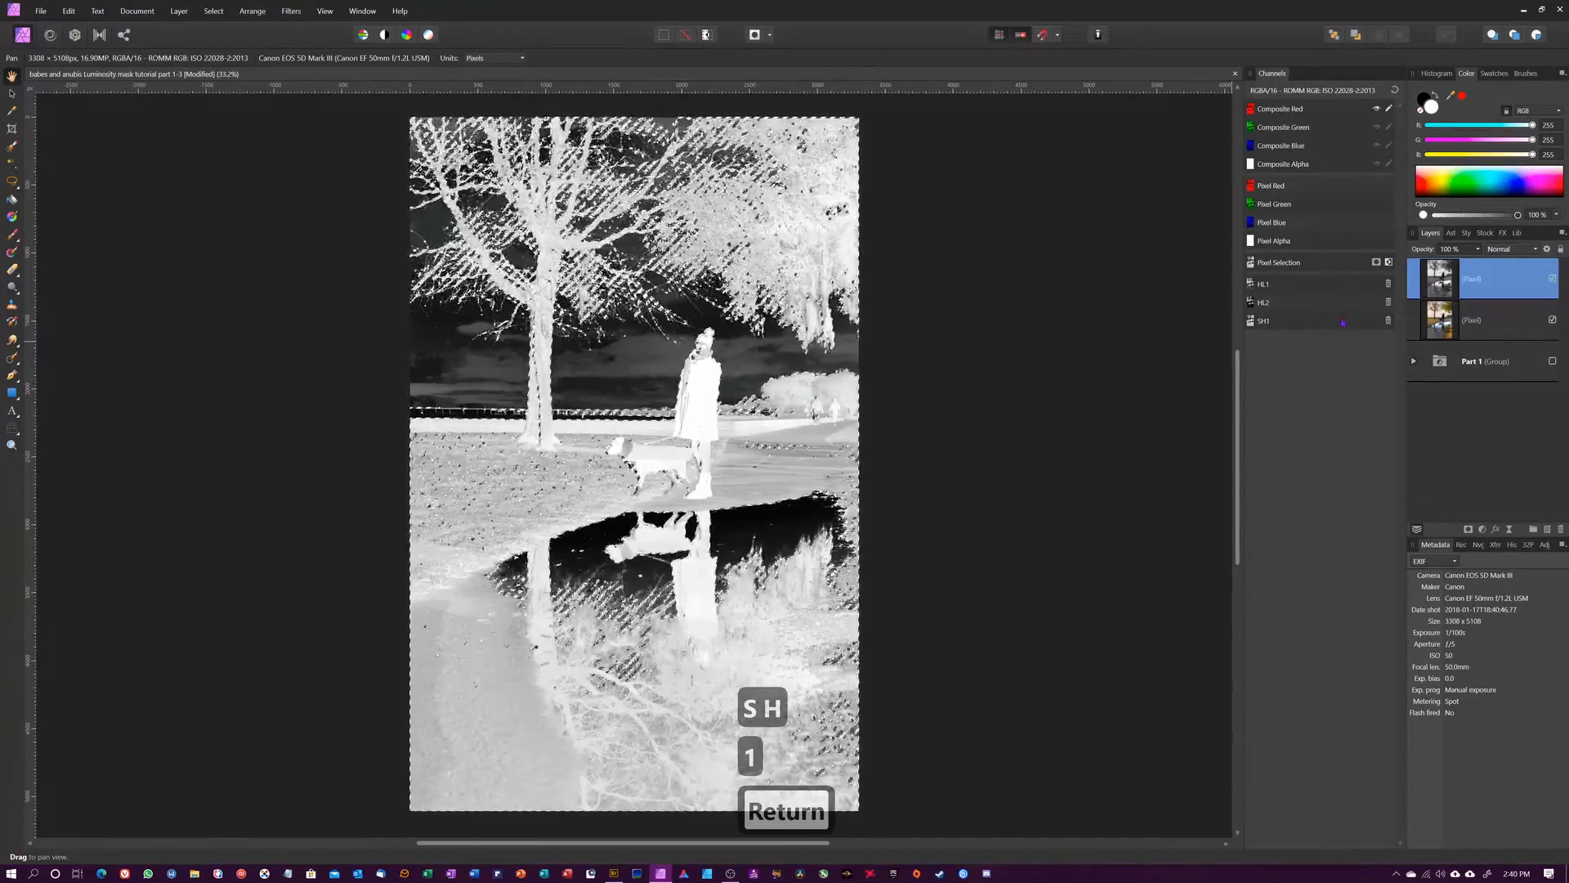
key(ctrl+d)
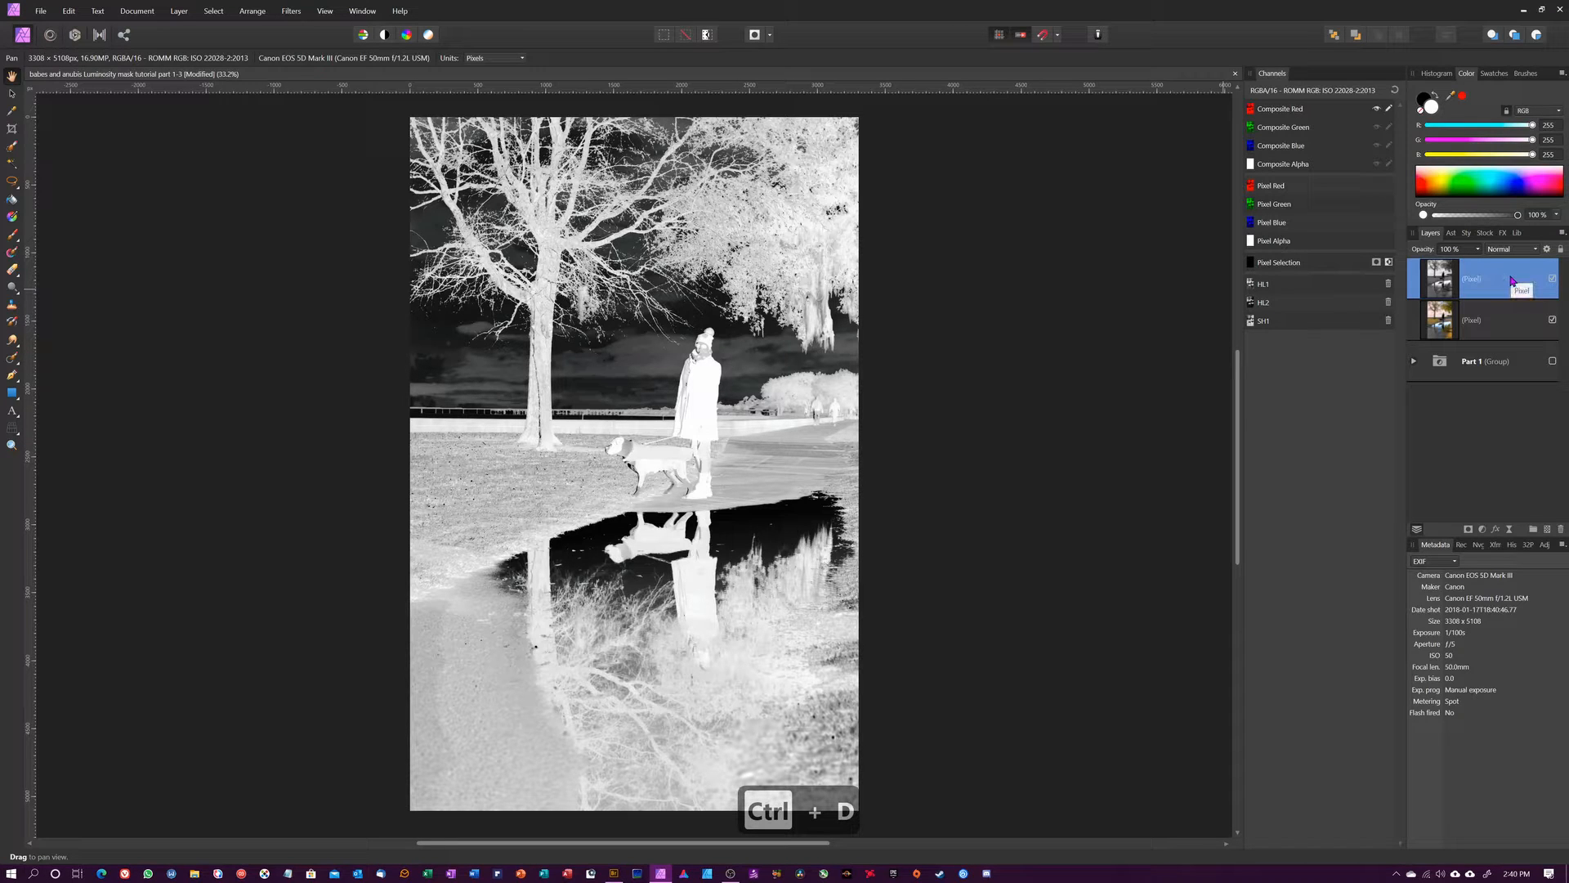
Step: Duplicate the inverted black-and-white layer and set the copy's blend mode to Multiply
key(ctrl+j)
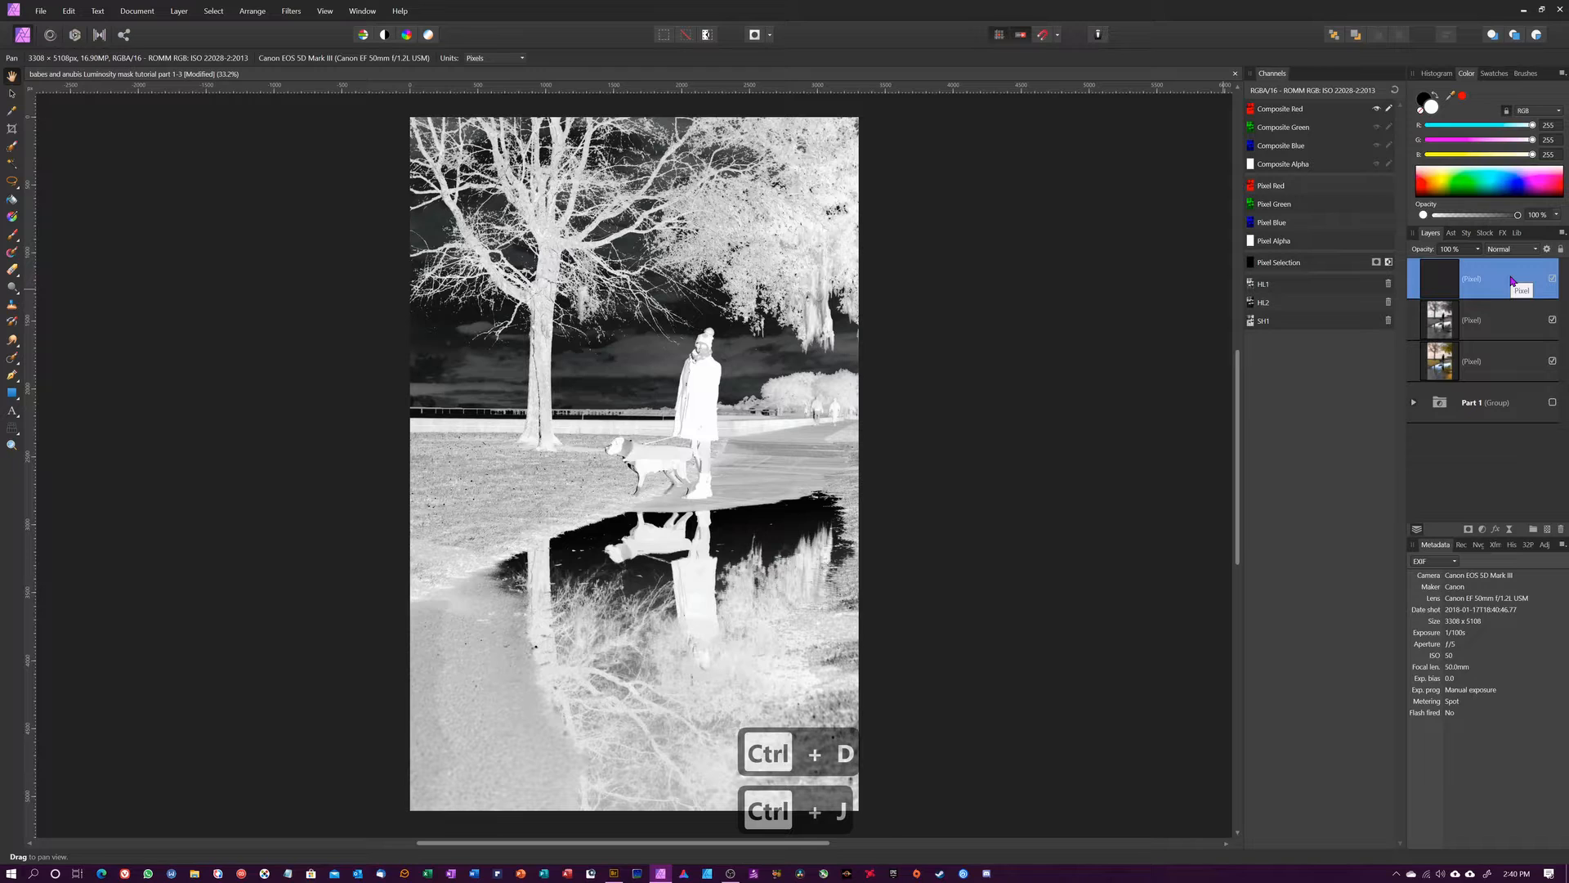
click(1516, 250)
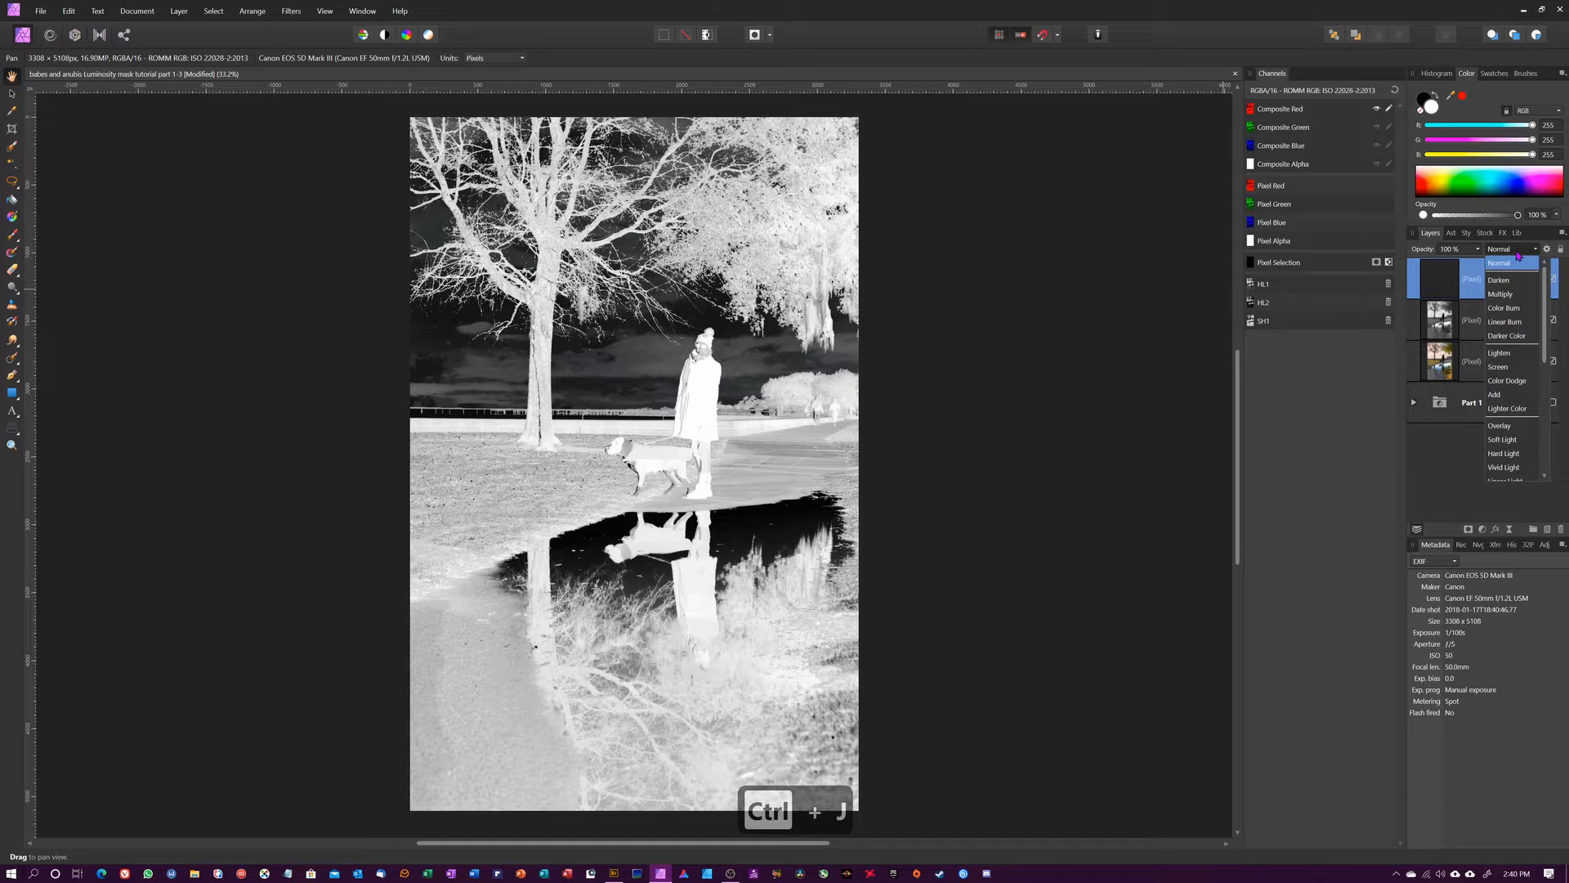
click(1508, 294)
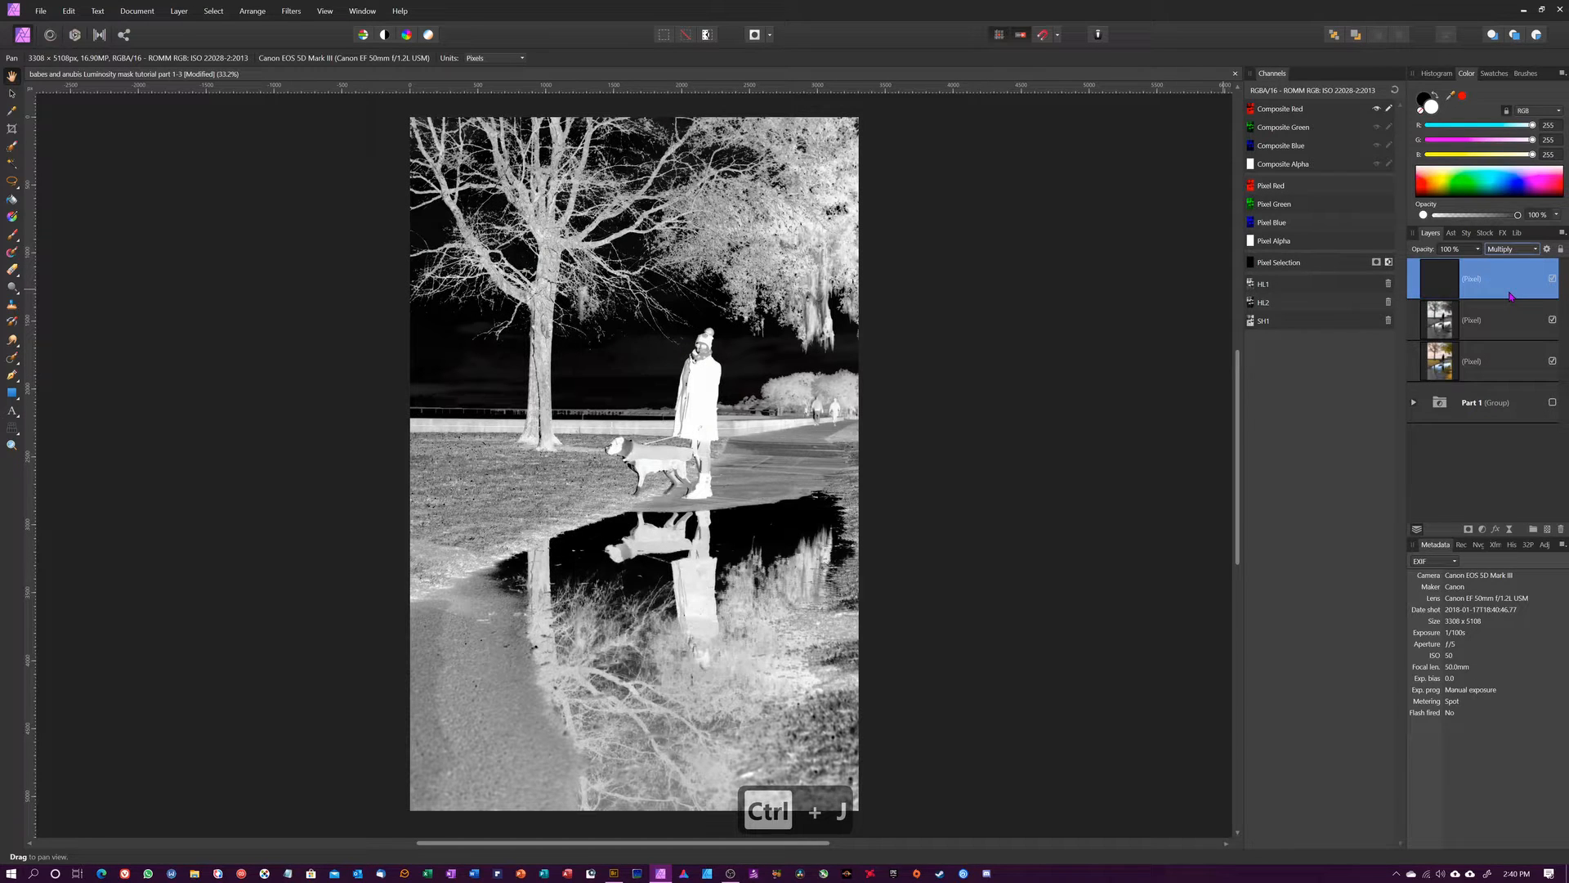
Step: Load Composite Red of the multiplied inverted image as a pixel selection and create a spare channel from it
right_click(1278, 116)
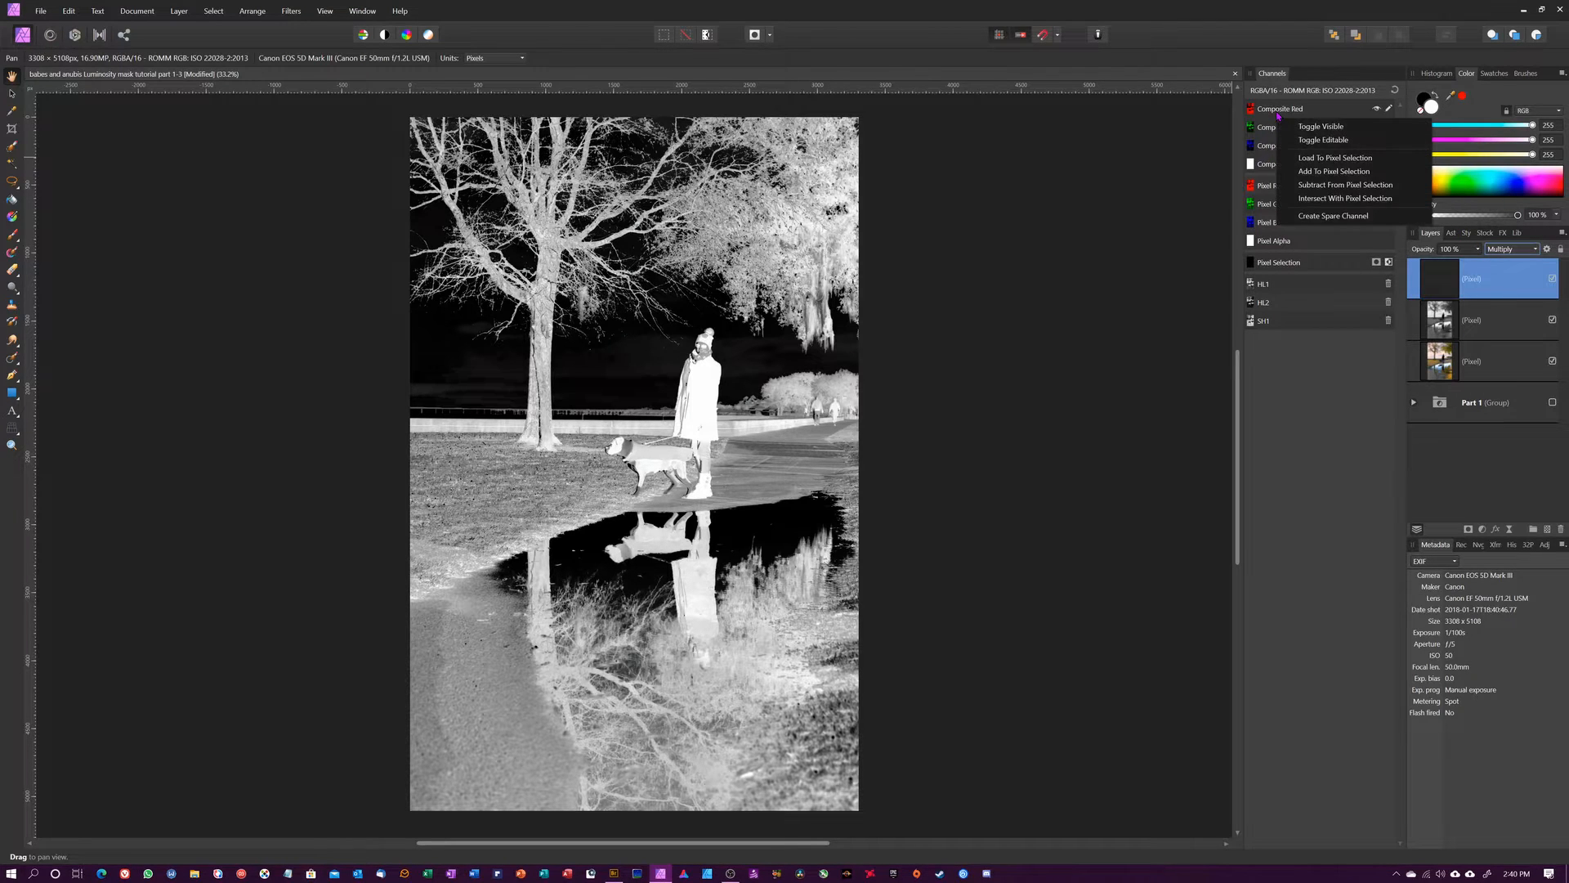
click(1327, 158)
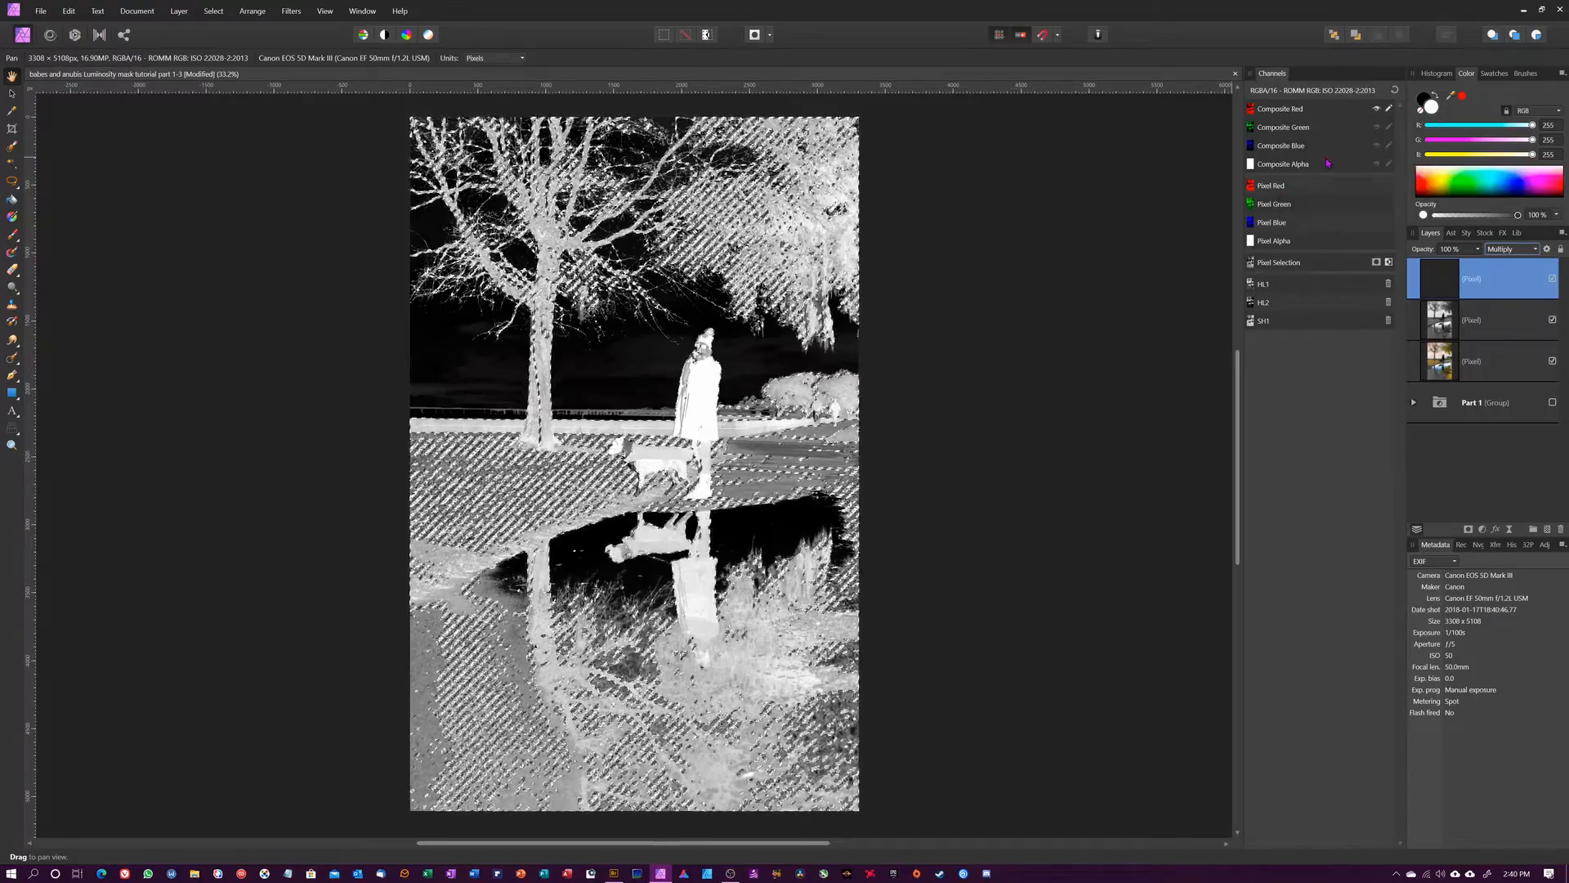
right_click(1311, 267)
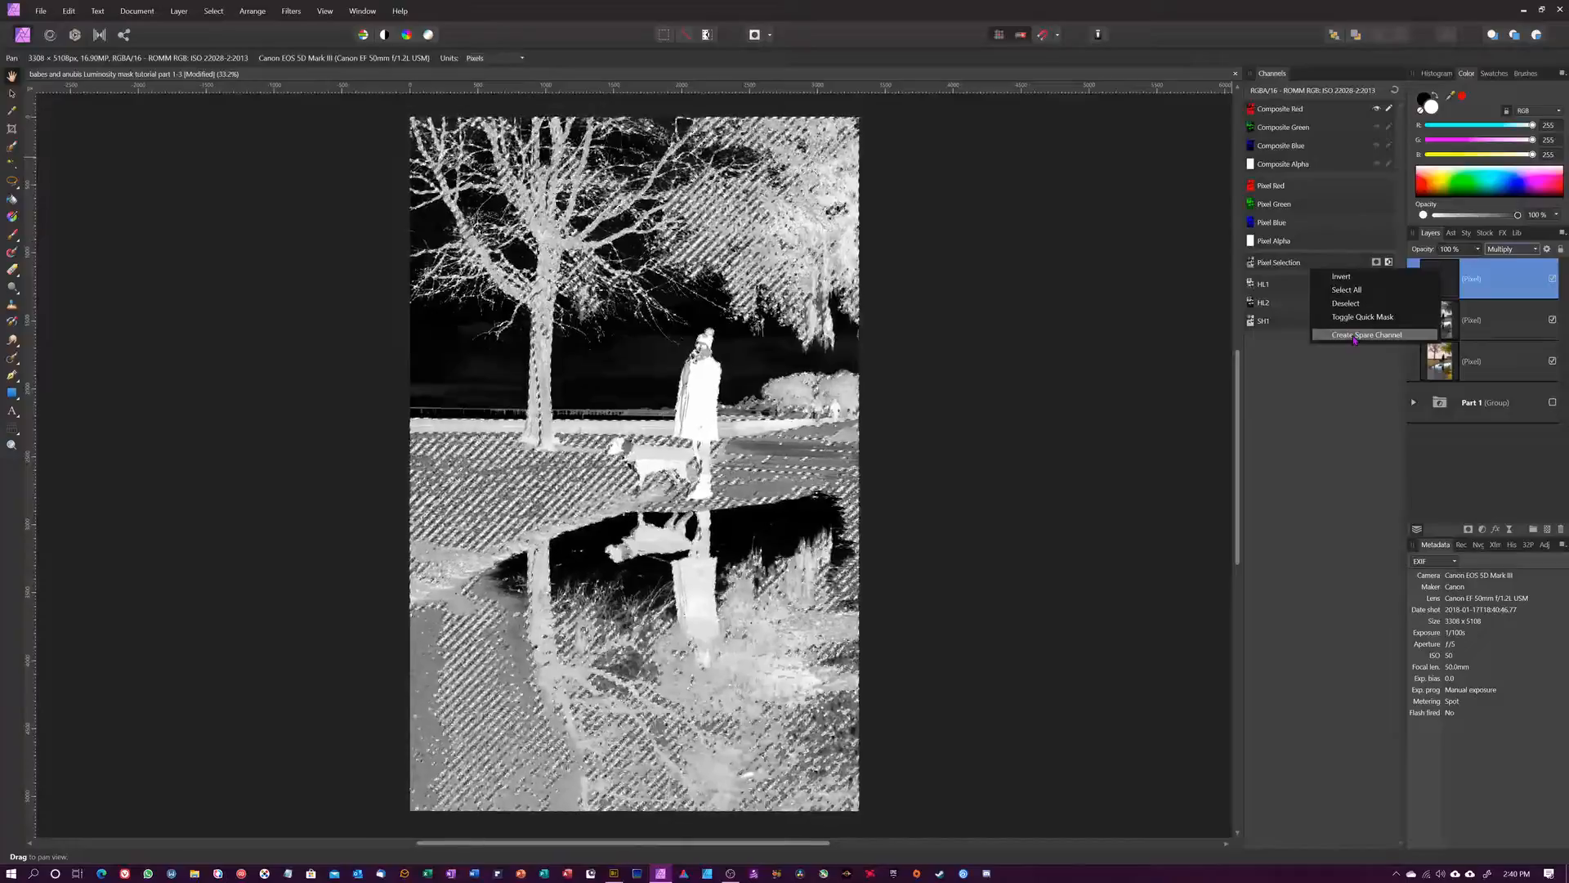
click(1354, 335)
Step: Rename the spare channel below SH1 as SH2 and deselect the pixels
right_click(1303, 340)
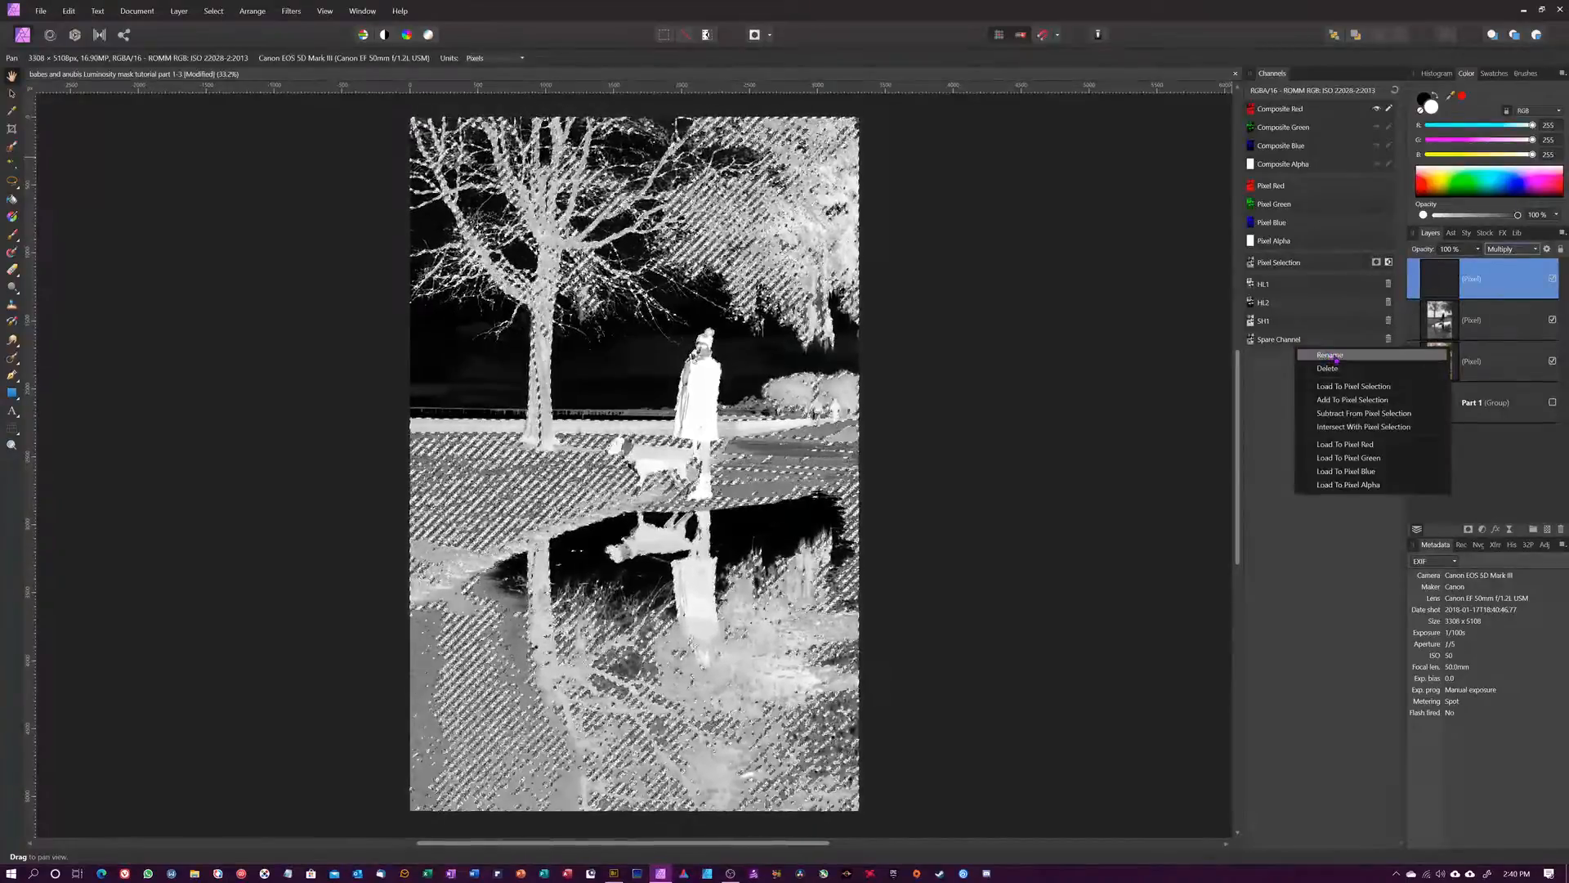
click(1331, 355)
text(SH2)
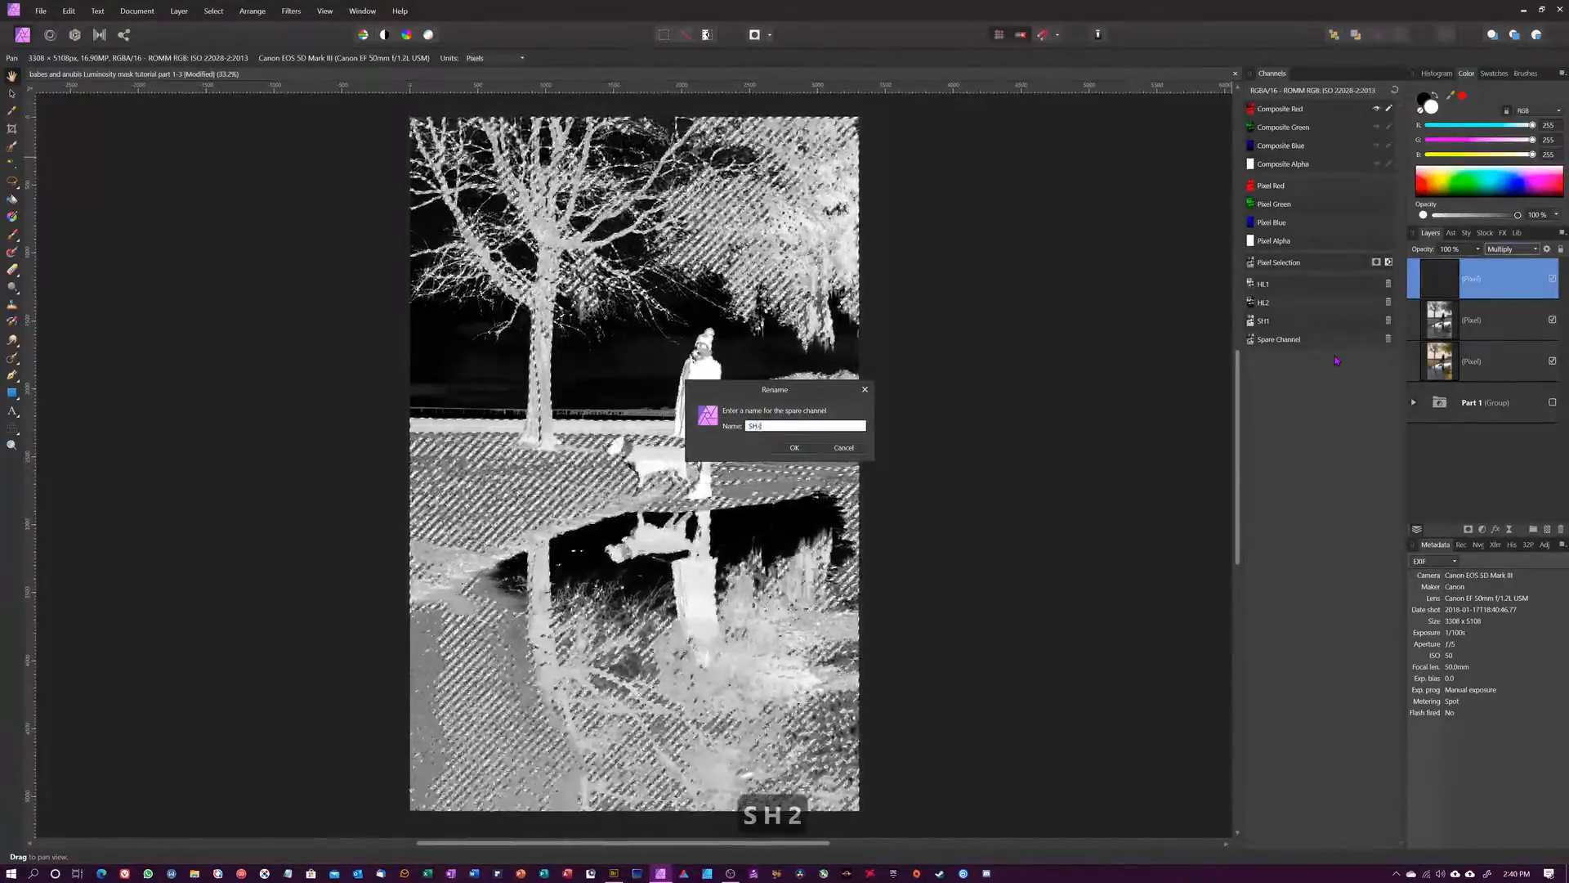
key(Return)
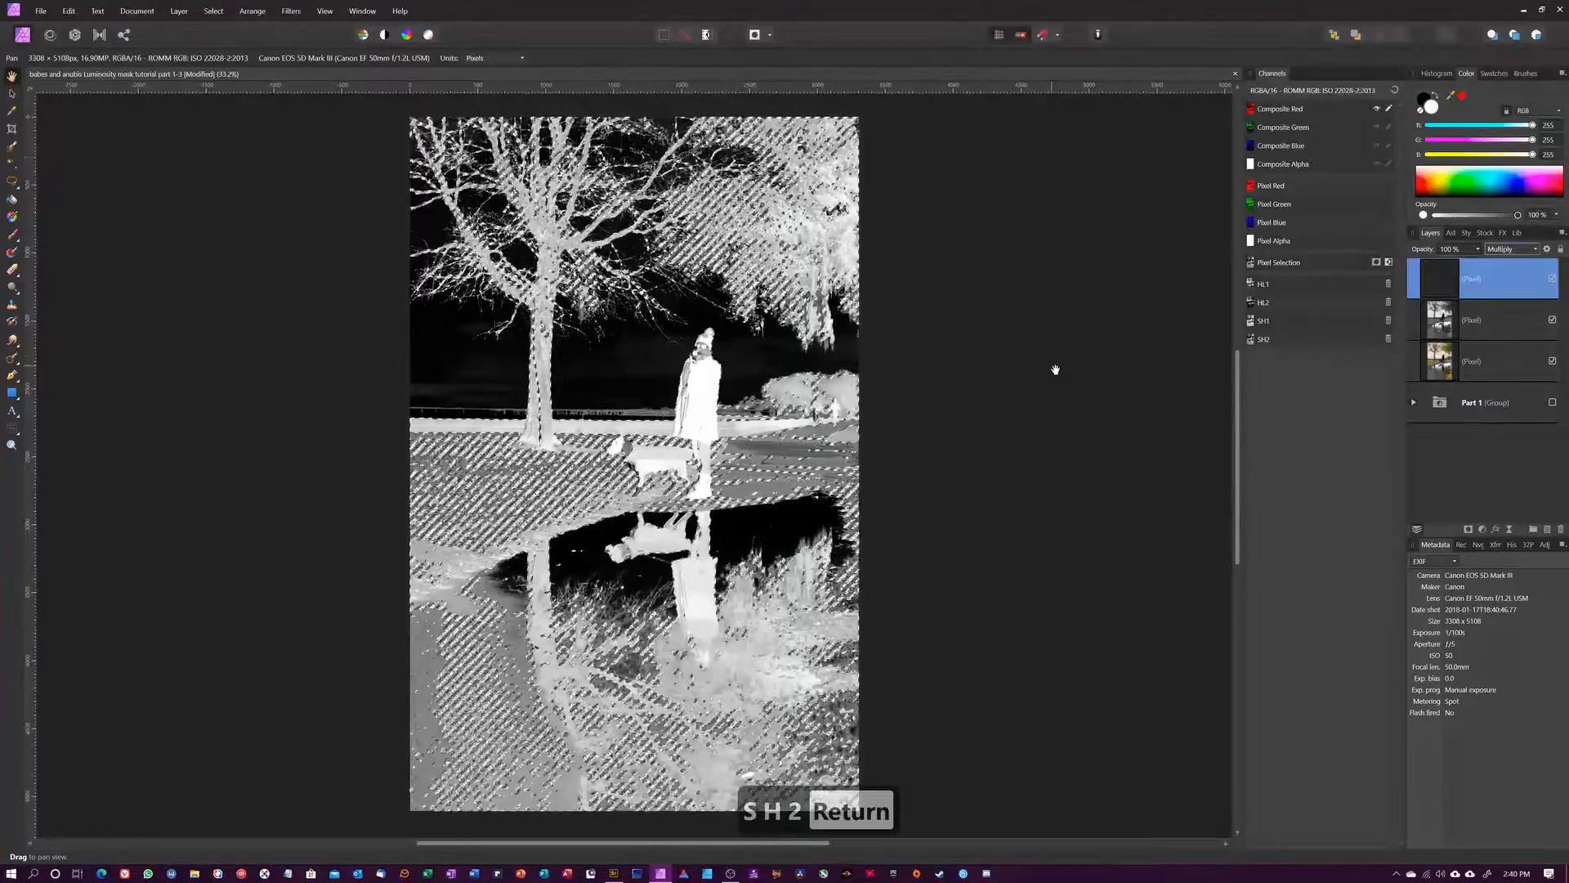
key(ctrl+d)
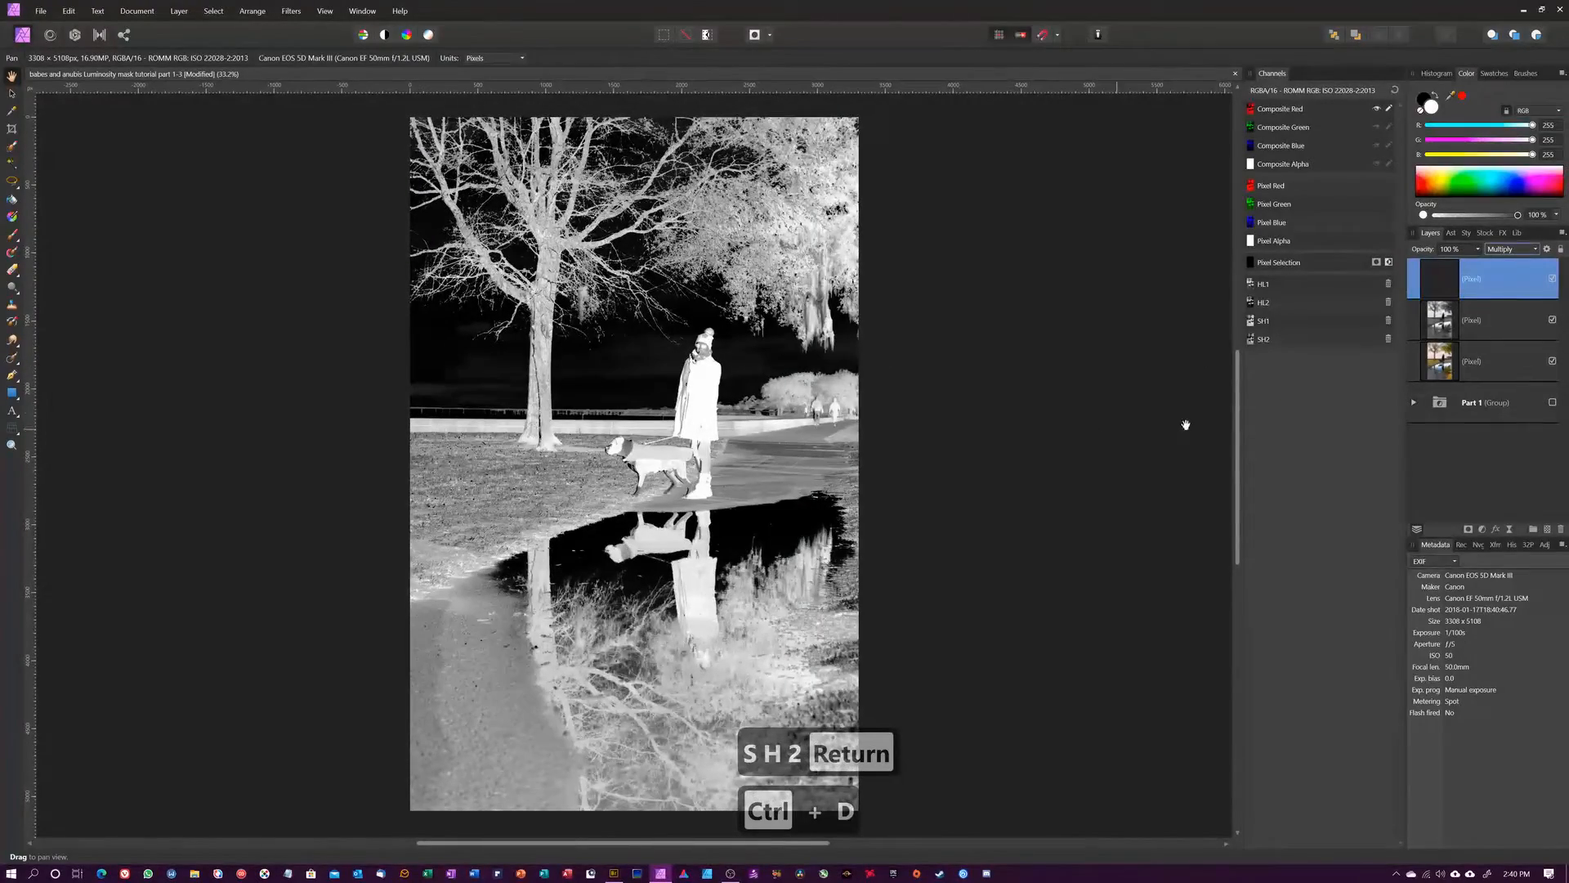
Step: Delete the inverted black-and-white layer together with its Multiply copy, keeping the colour photo layer
ctrl+click(1488, 320)
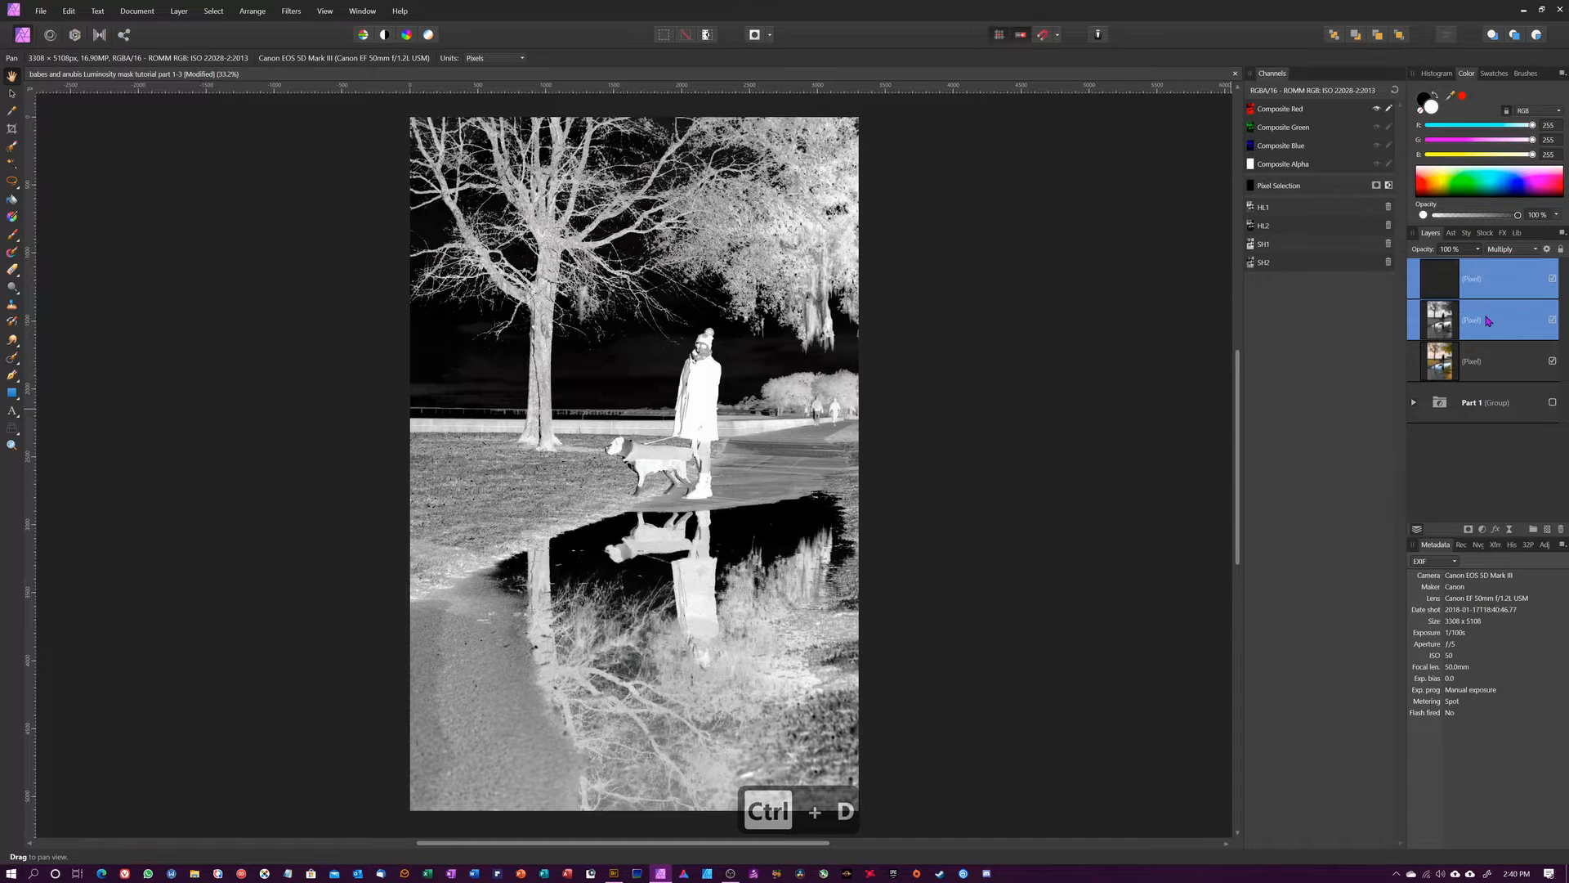
key(BackSpace)
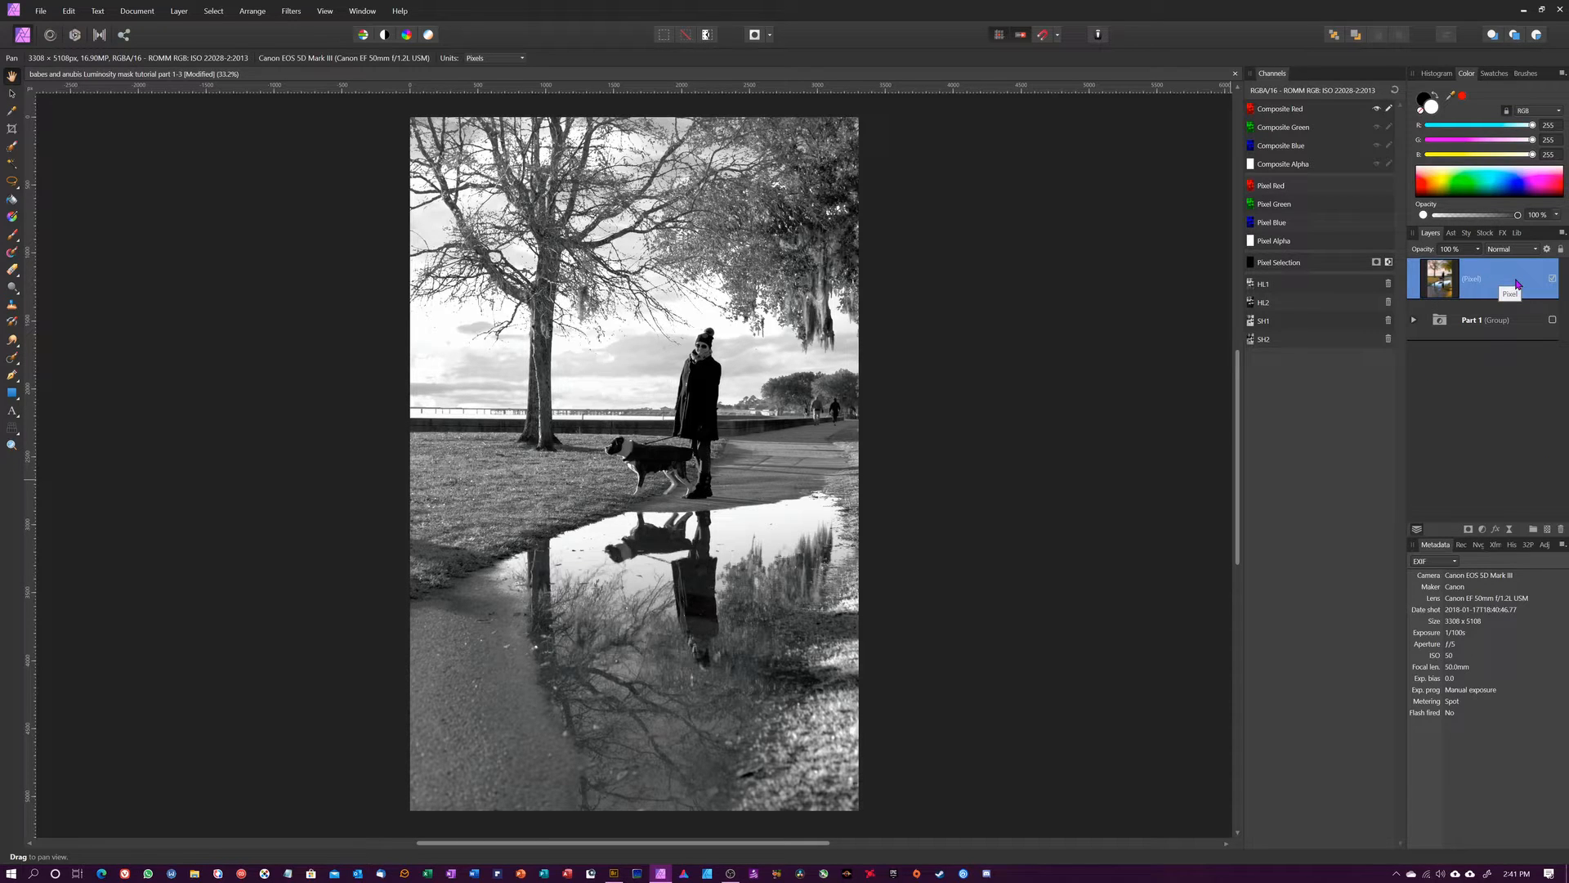
right_click(1271, 289)
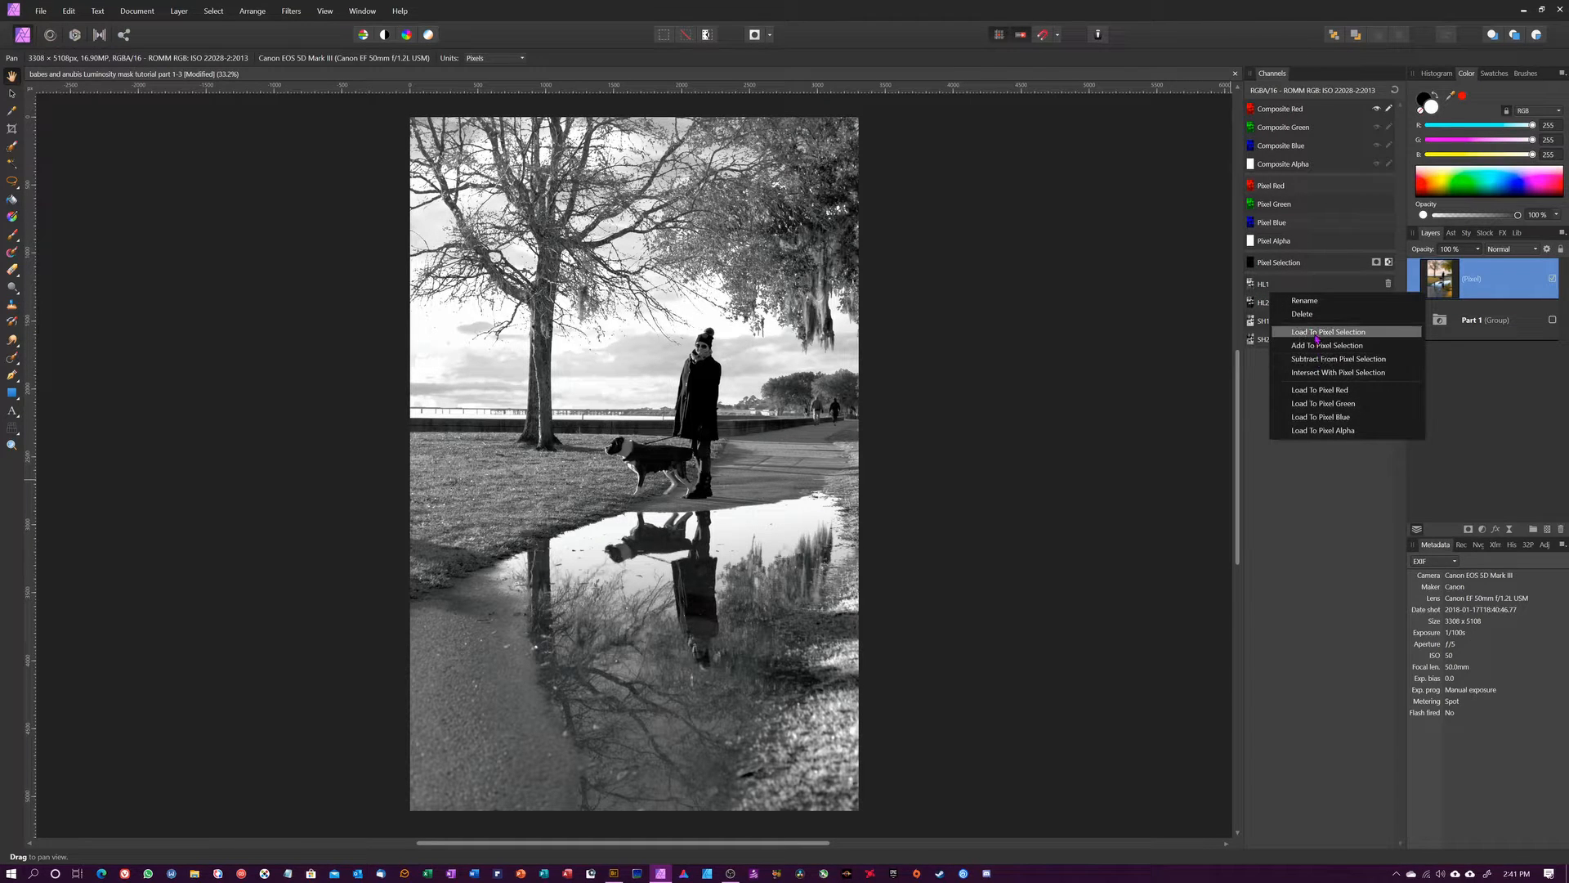
click(1317, 334)
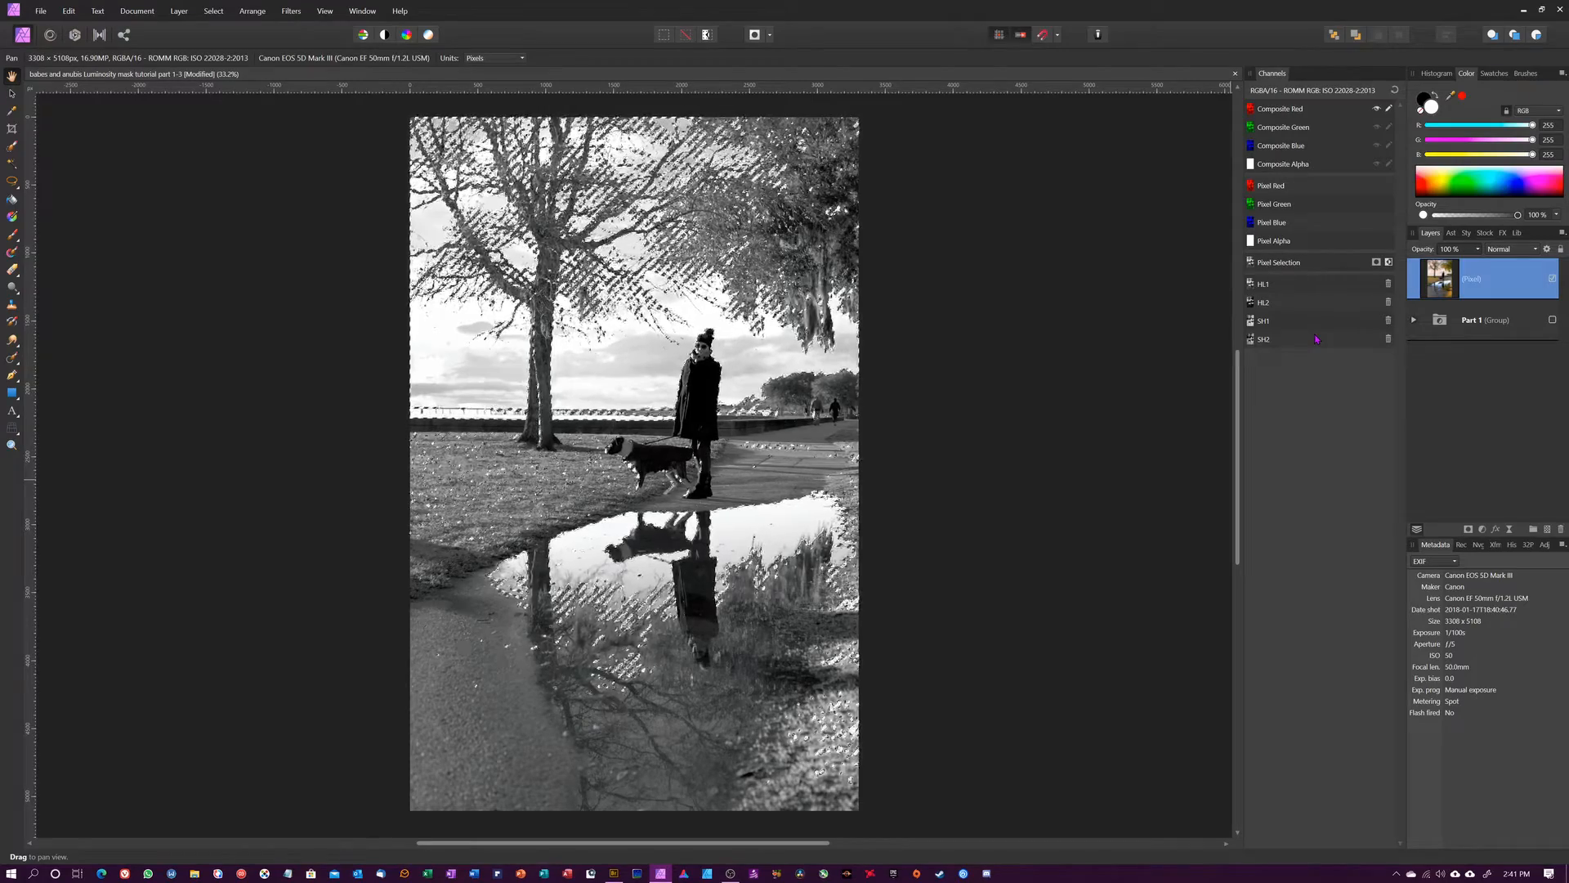
key(ctrl+d)
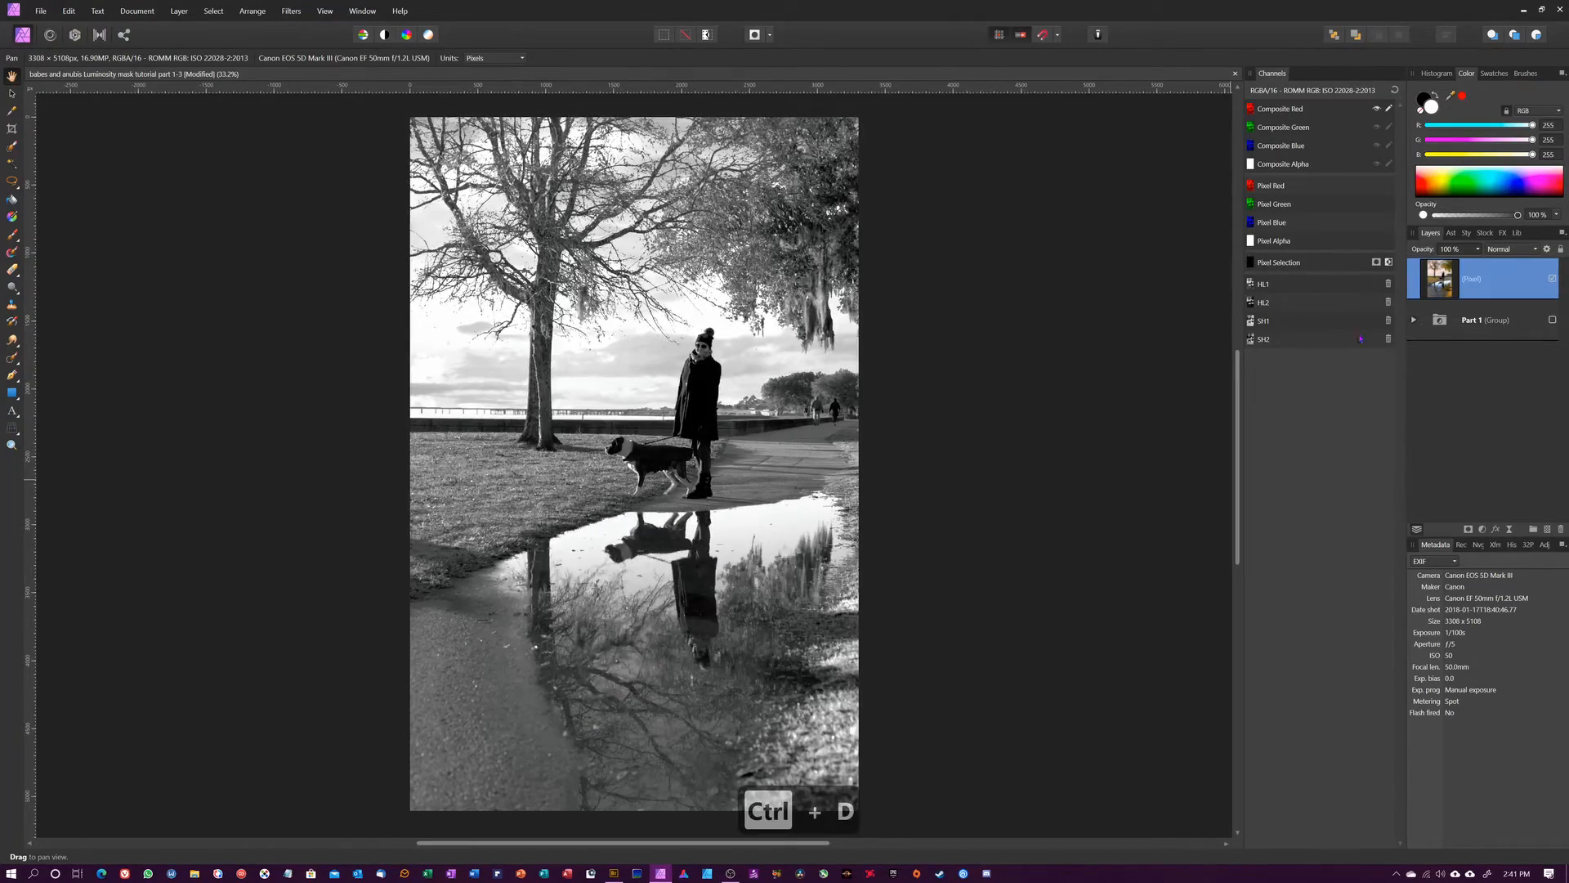
Step: Select all pixels on the photo layer and subtract the HL1 and SH1 channels from the pixel selection
double_click(1482, 287)
click(1438, 287)
key(ctrl+a)
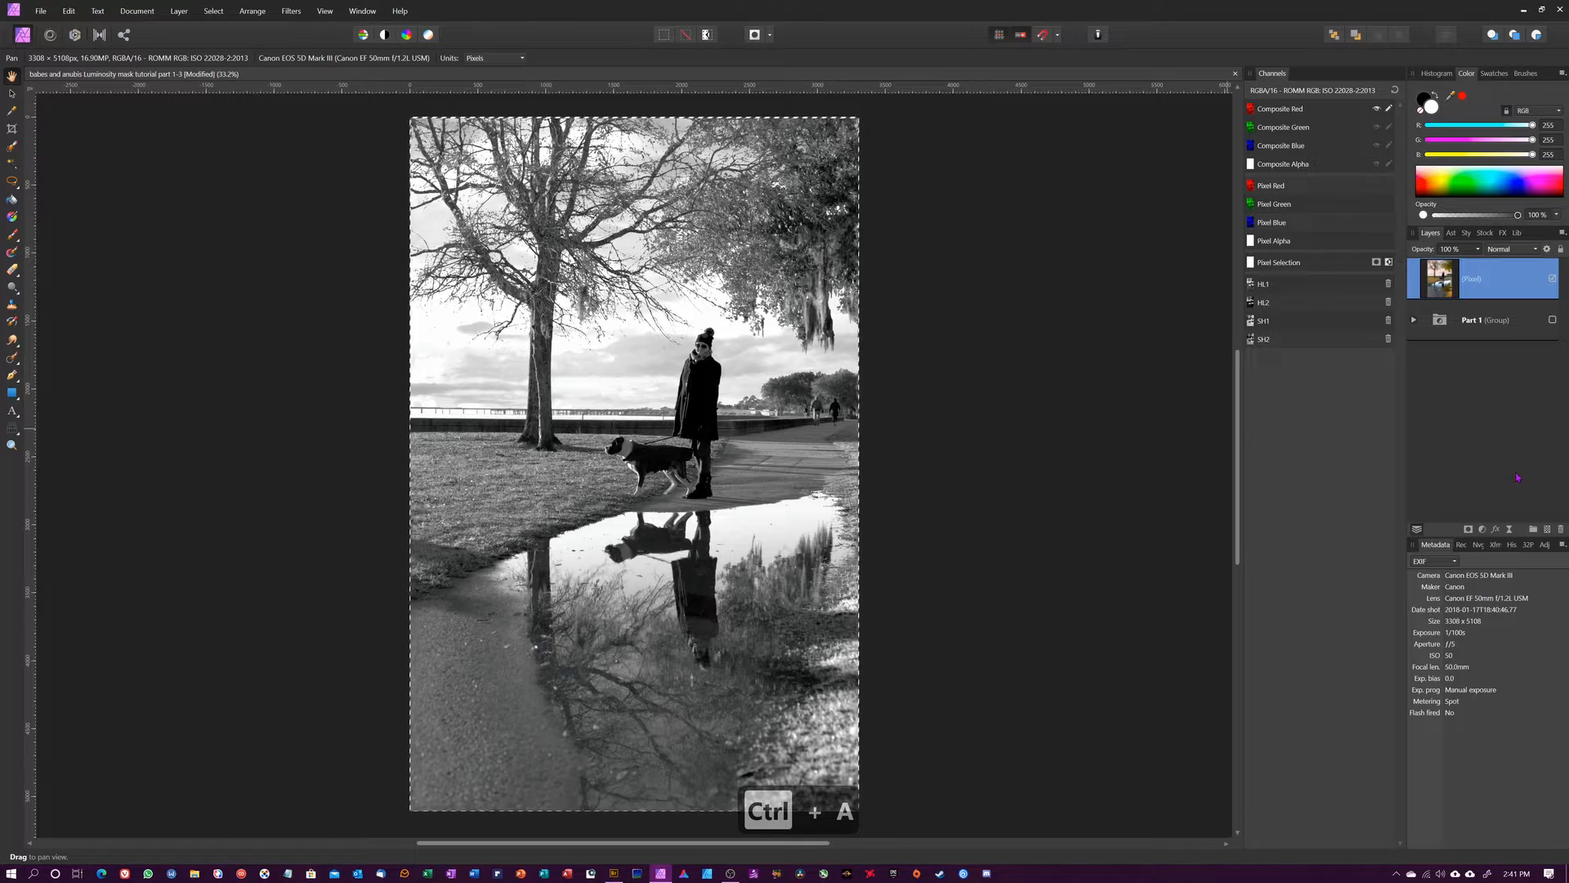
right_click(1270, 290)
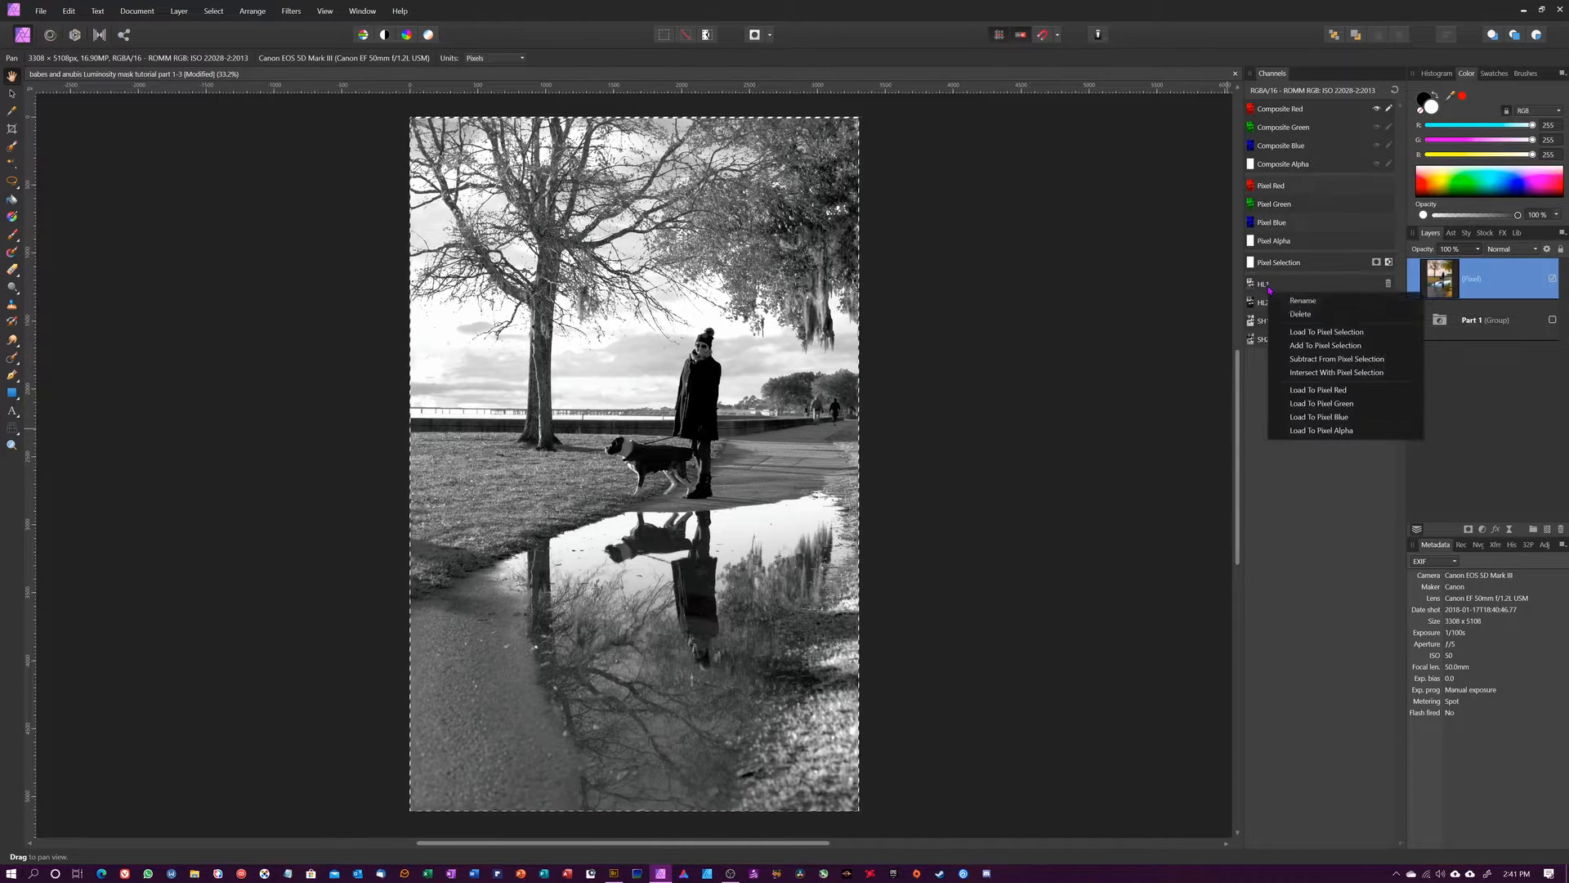
click(1311, 372)
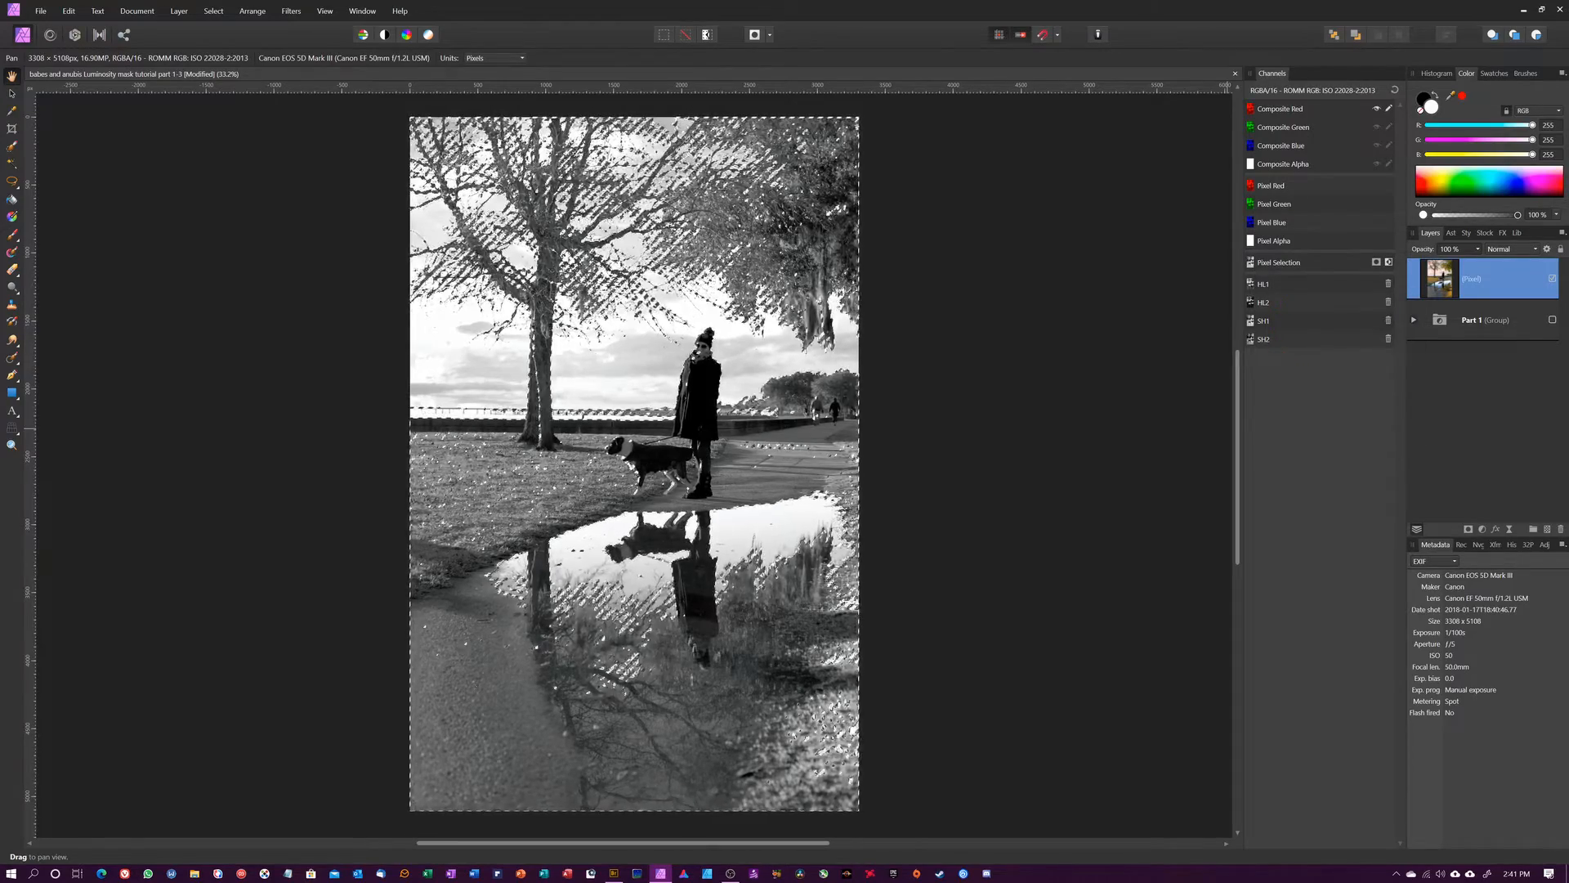
right_click(1282, 327)
click(1317, 396)
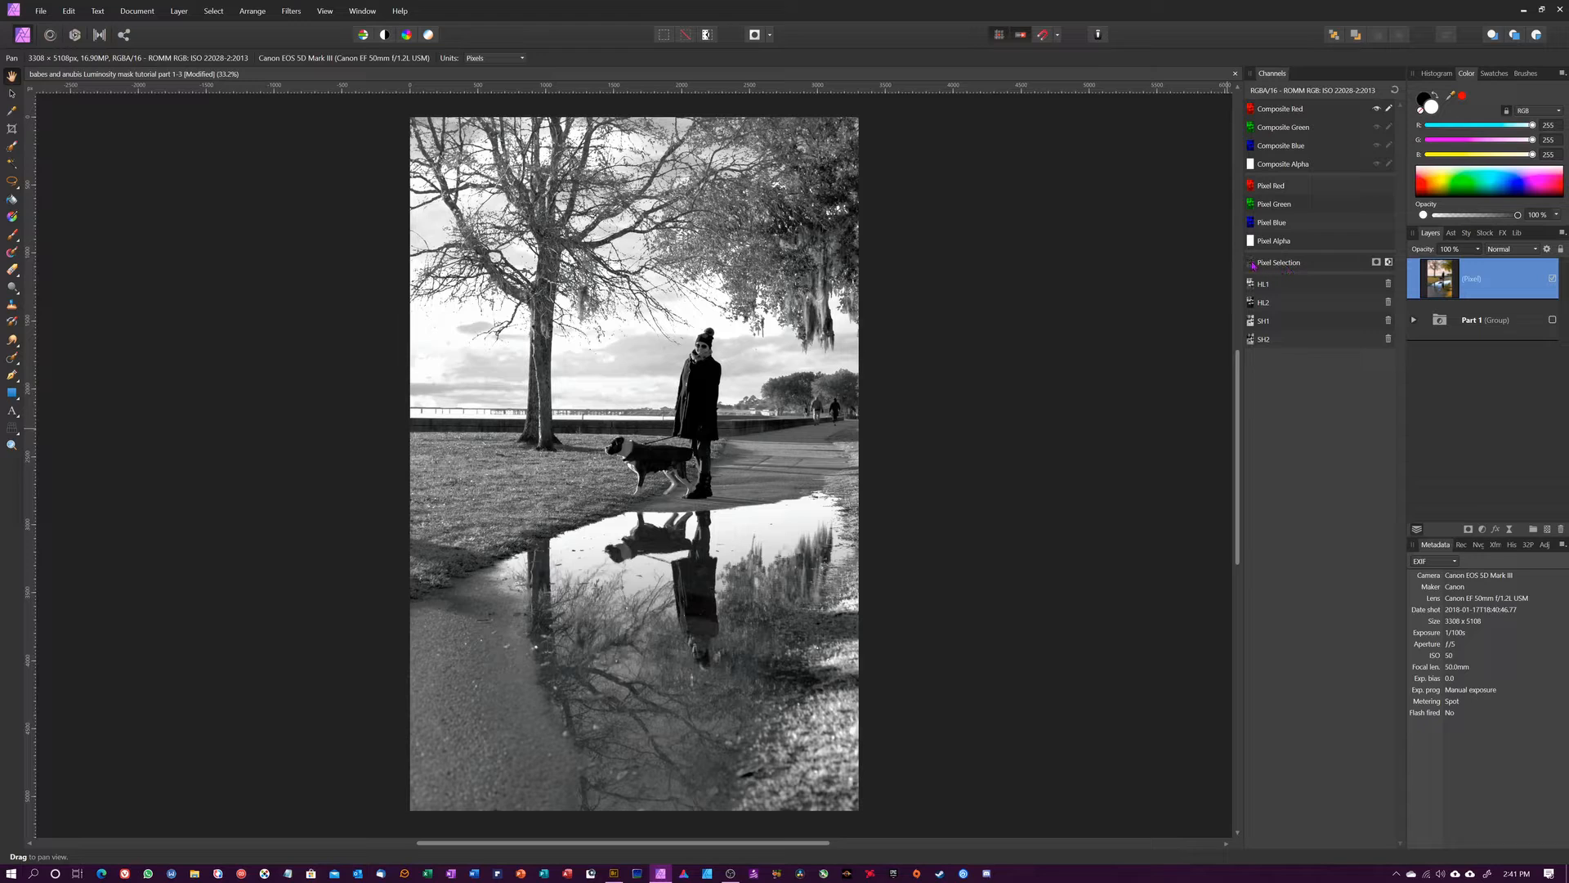
Step: Create a spare channel named MD1 from the pixel selection and deselect the pixels
right_click(1313, 265)
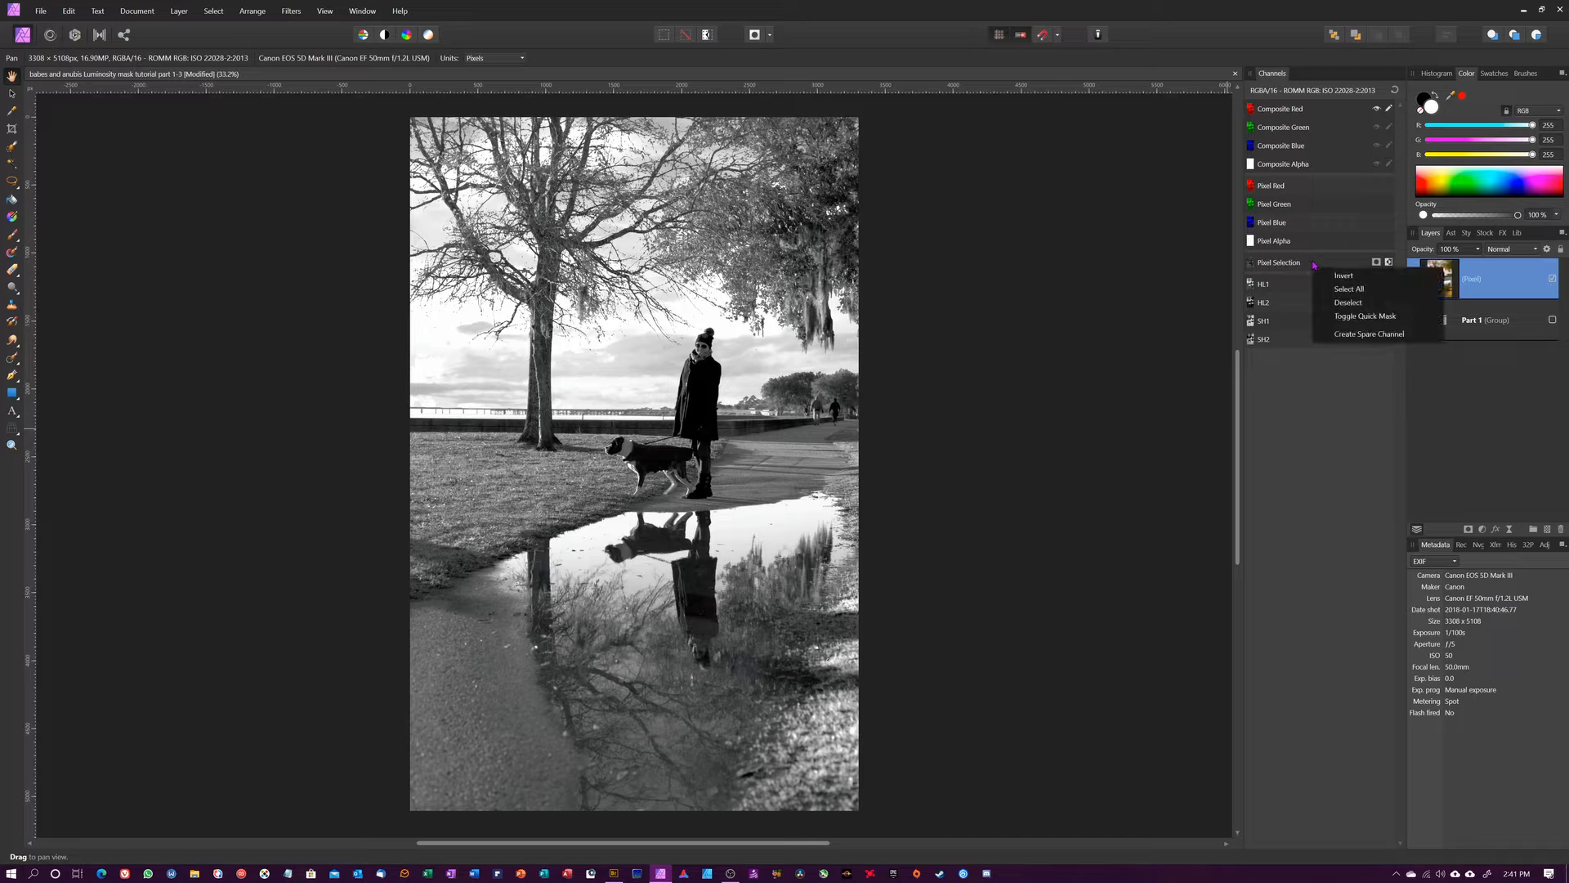
click(1342, 335)
right_click(1300, 361)
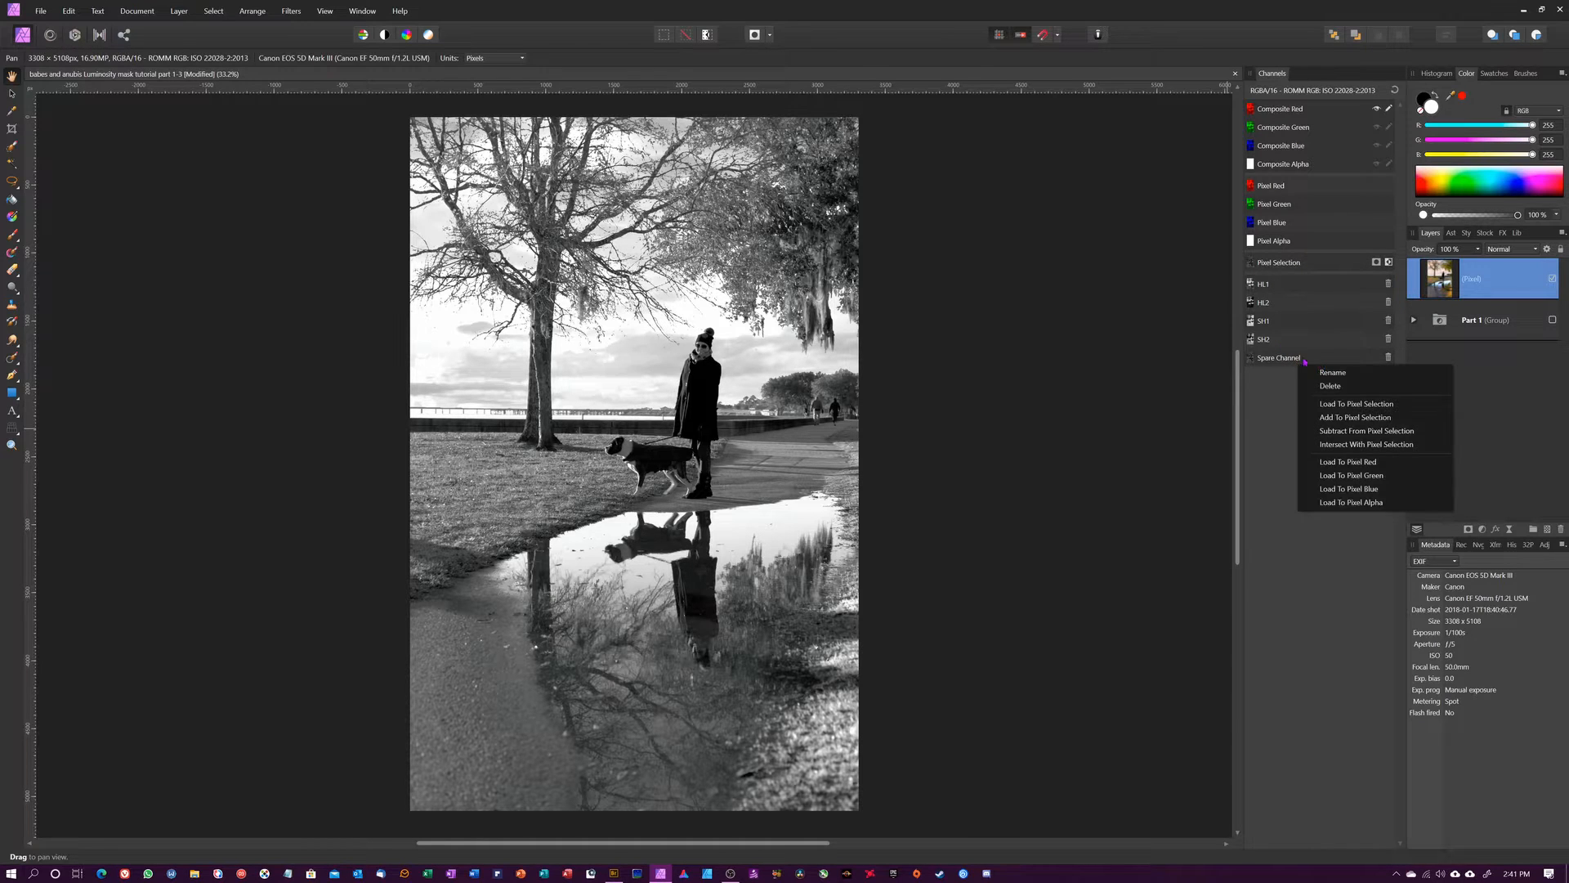
click(1328, 372)
text(MD1)
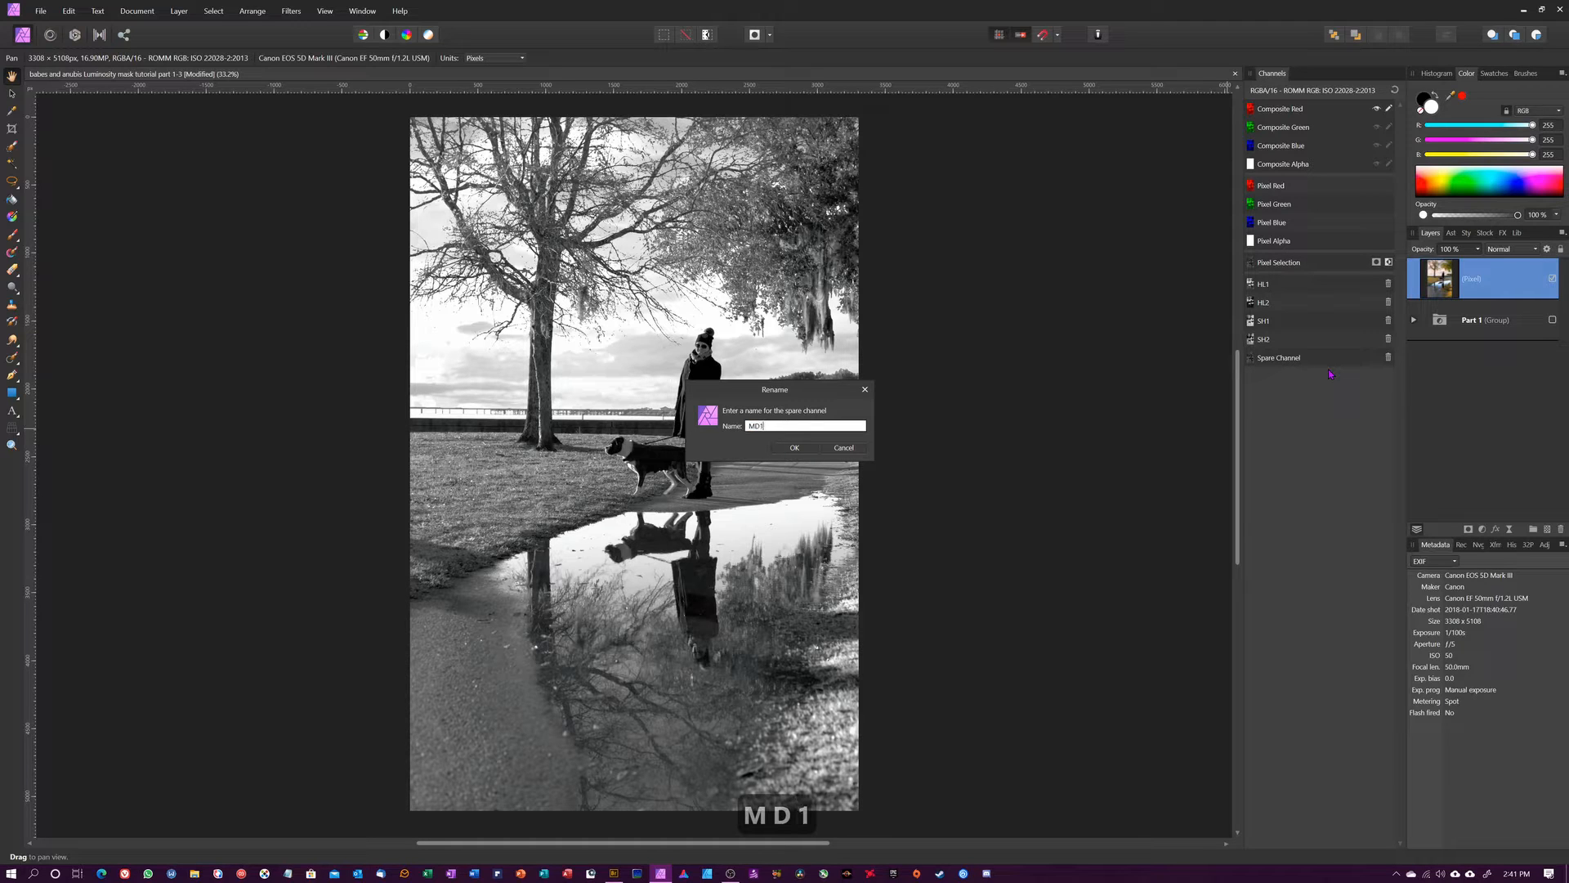
key(Return)
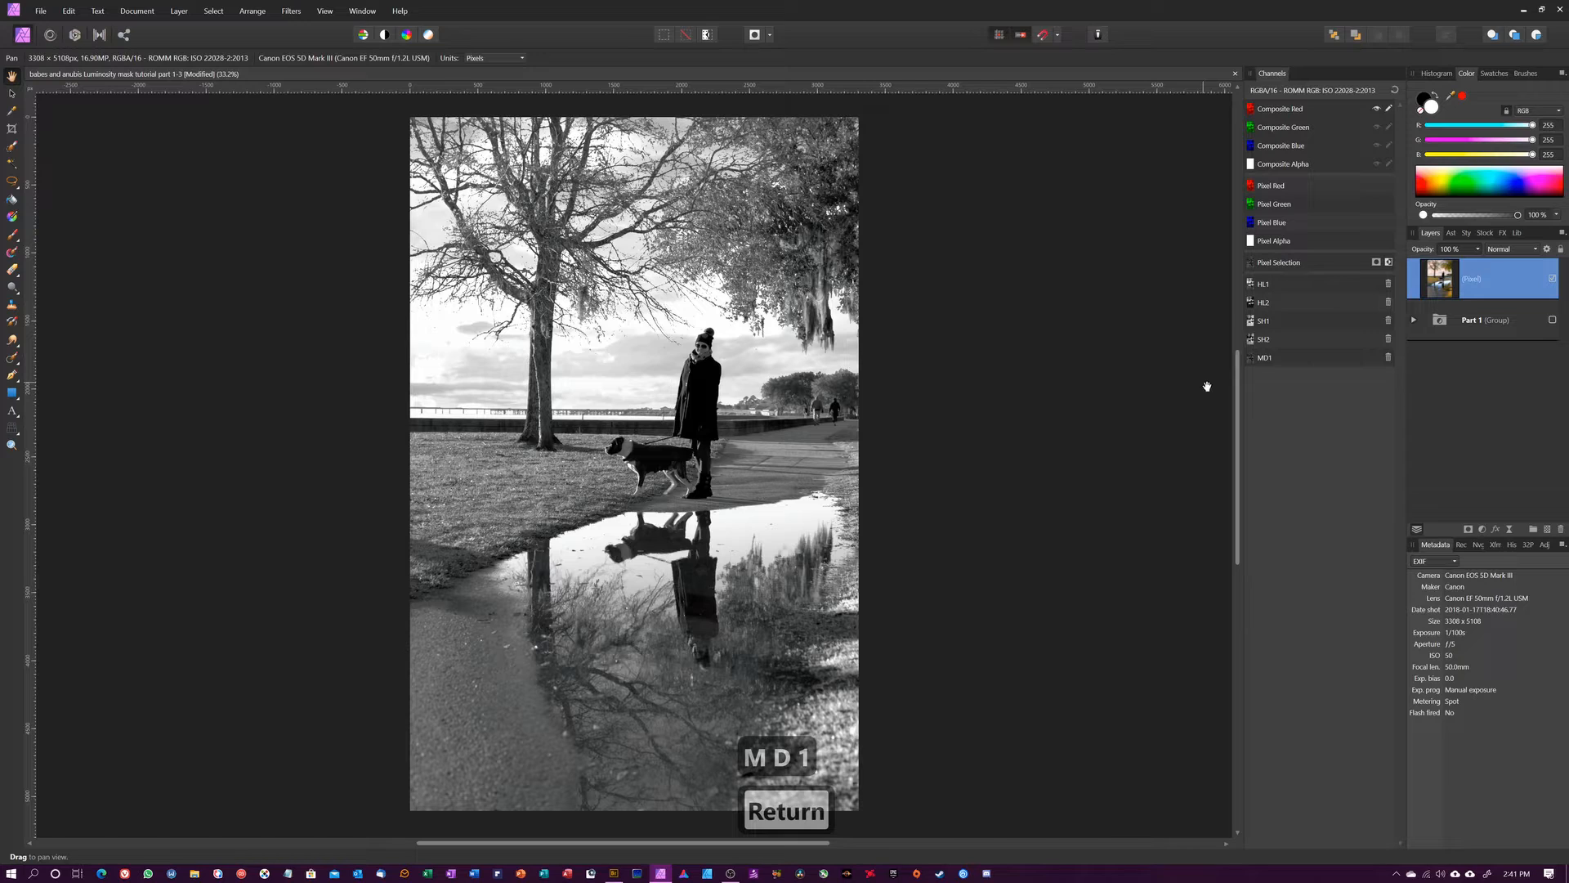
key(ctrl+d)
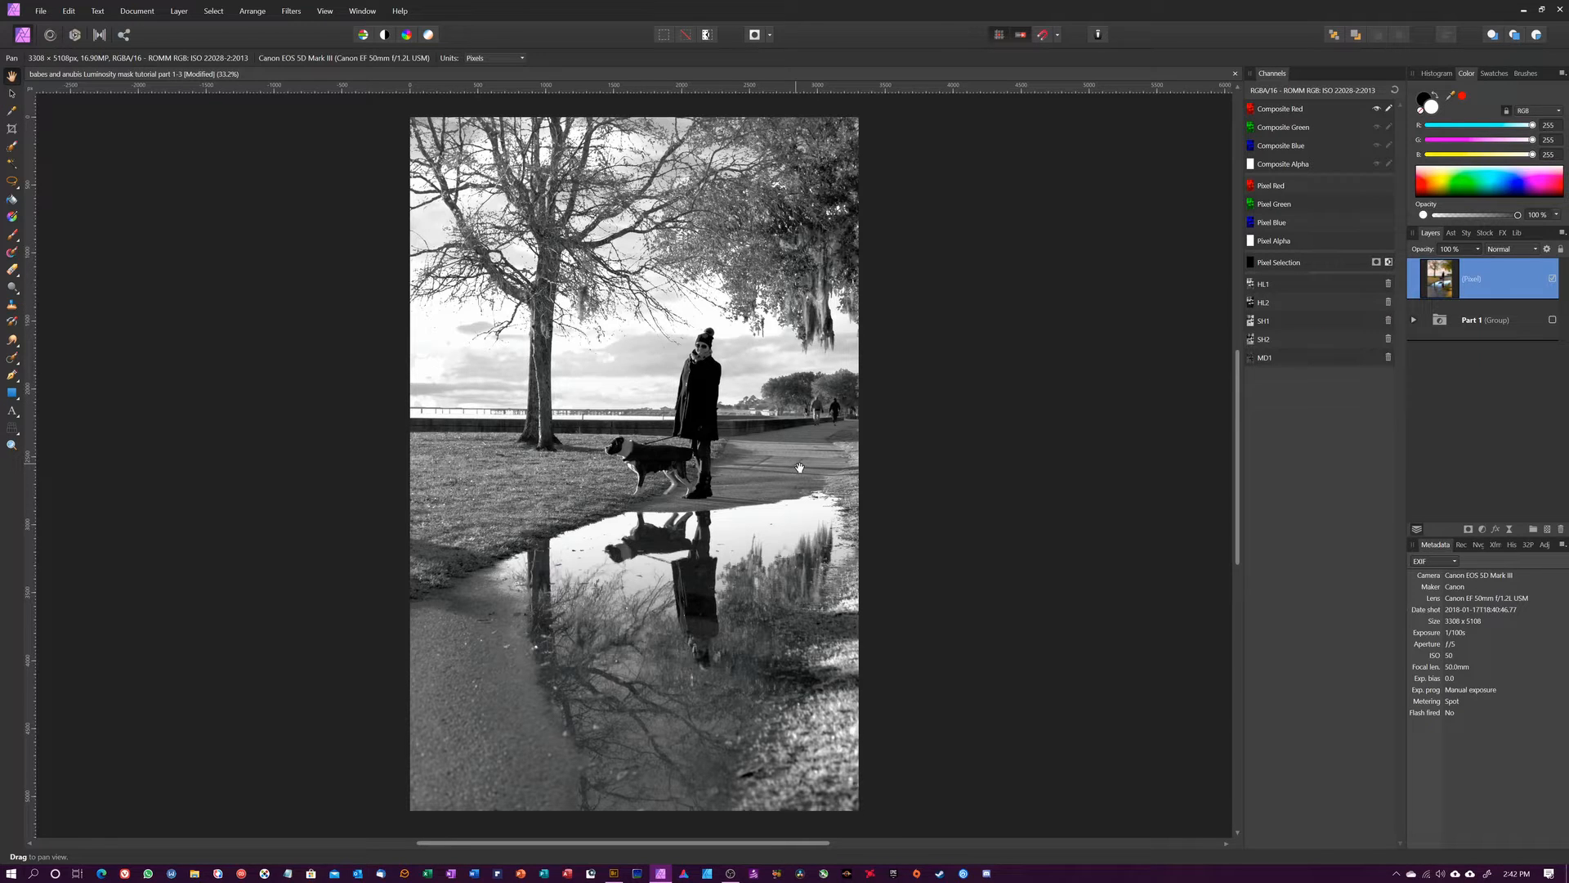
Step: Select all pixels again and subtract the HL2 and SH2 channels from the pixel selection
key(ctrl+a)
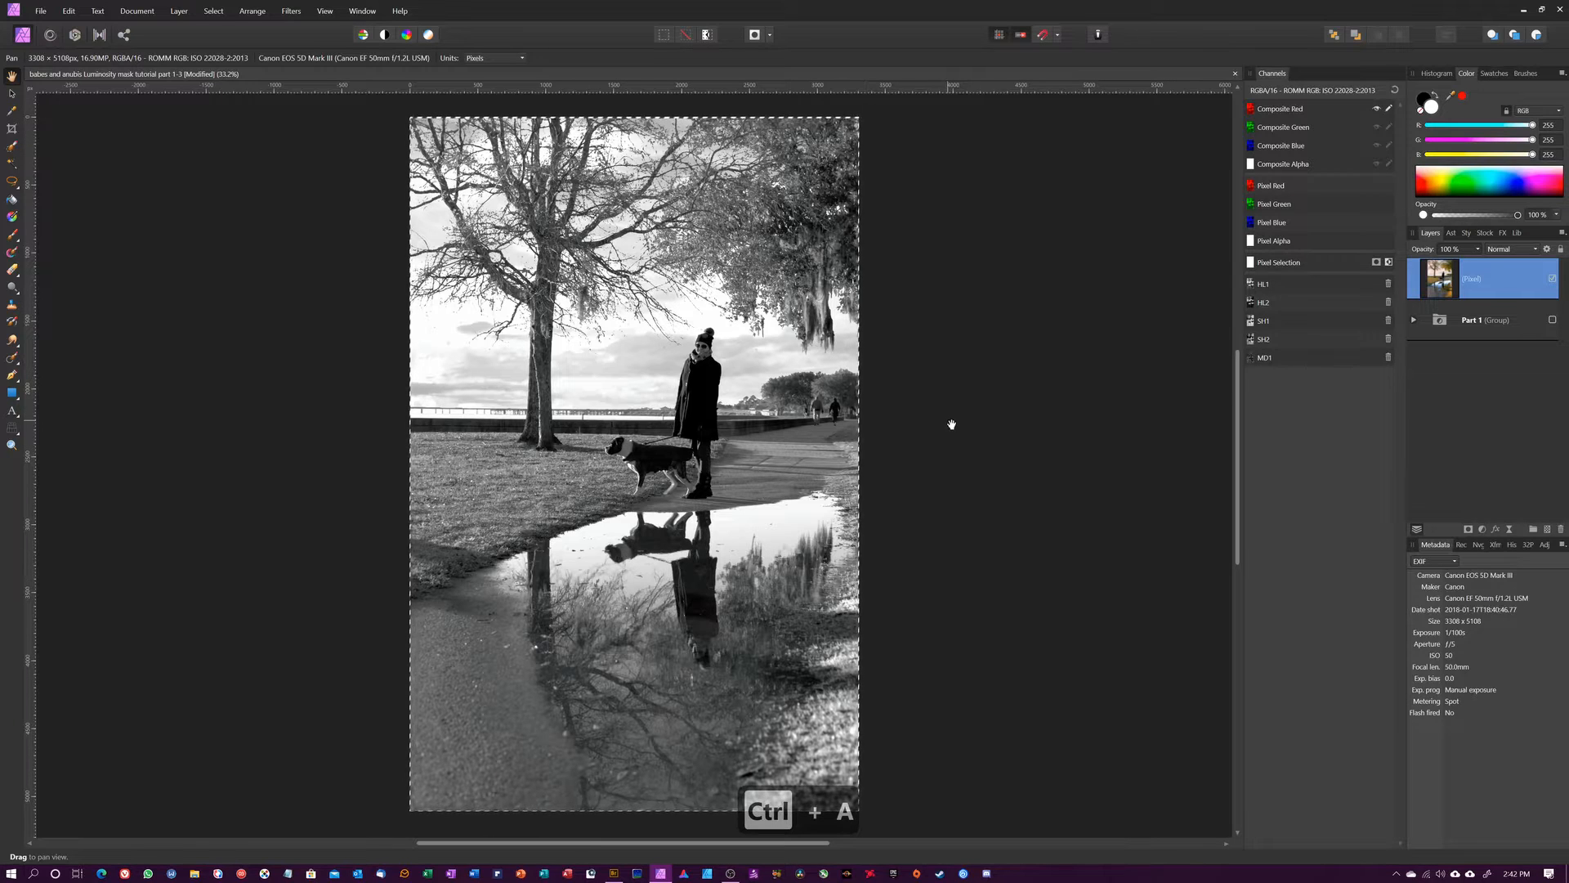
right_click(1275, 305)
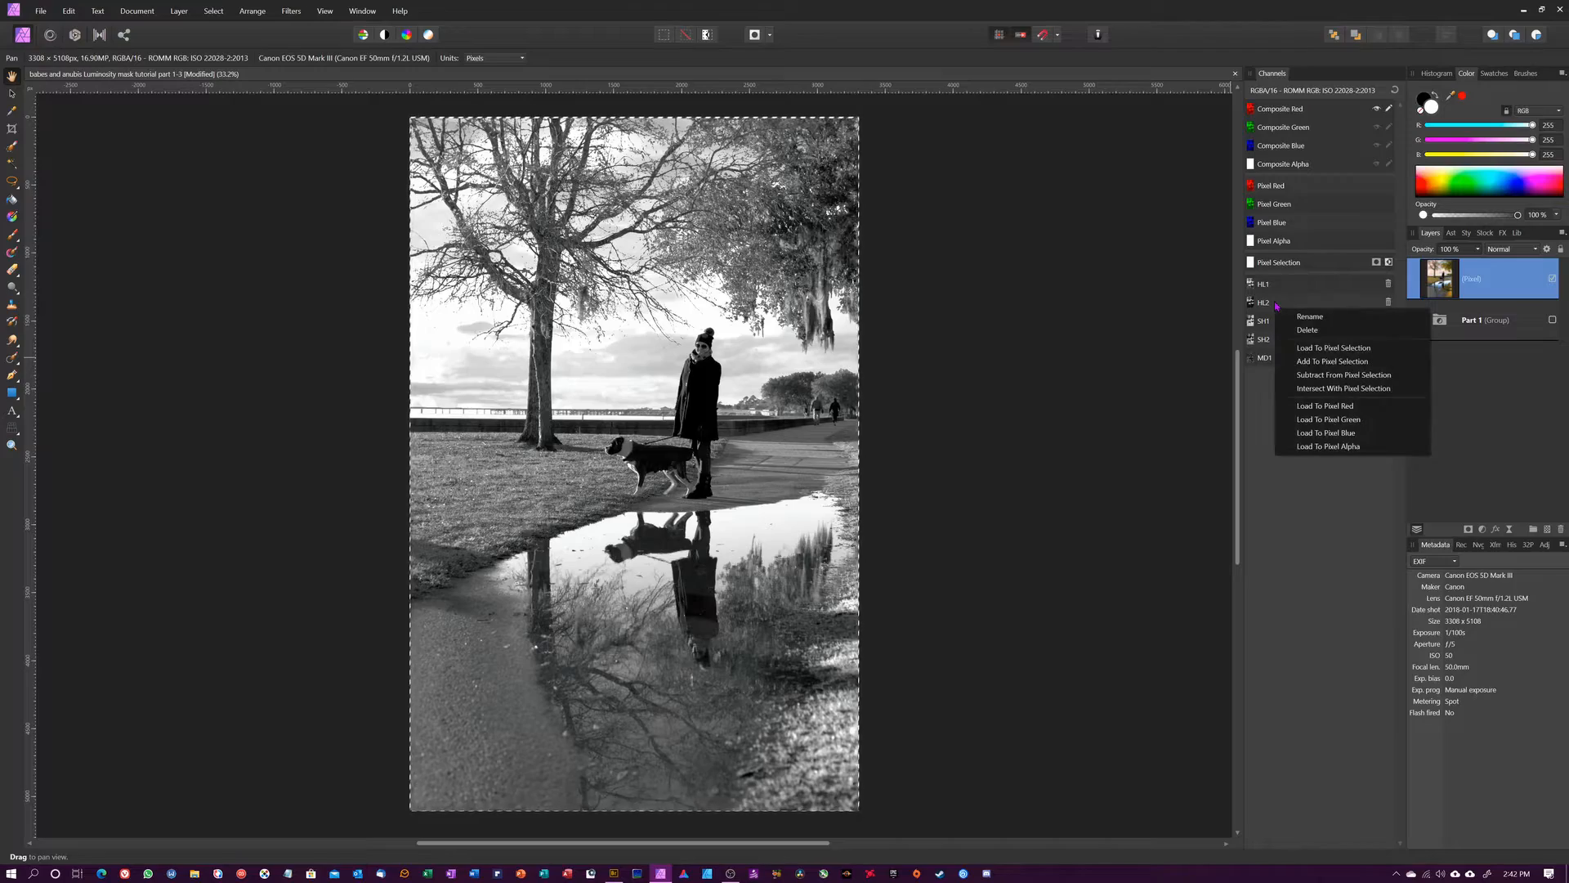
click(1322, 375)
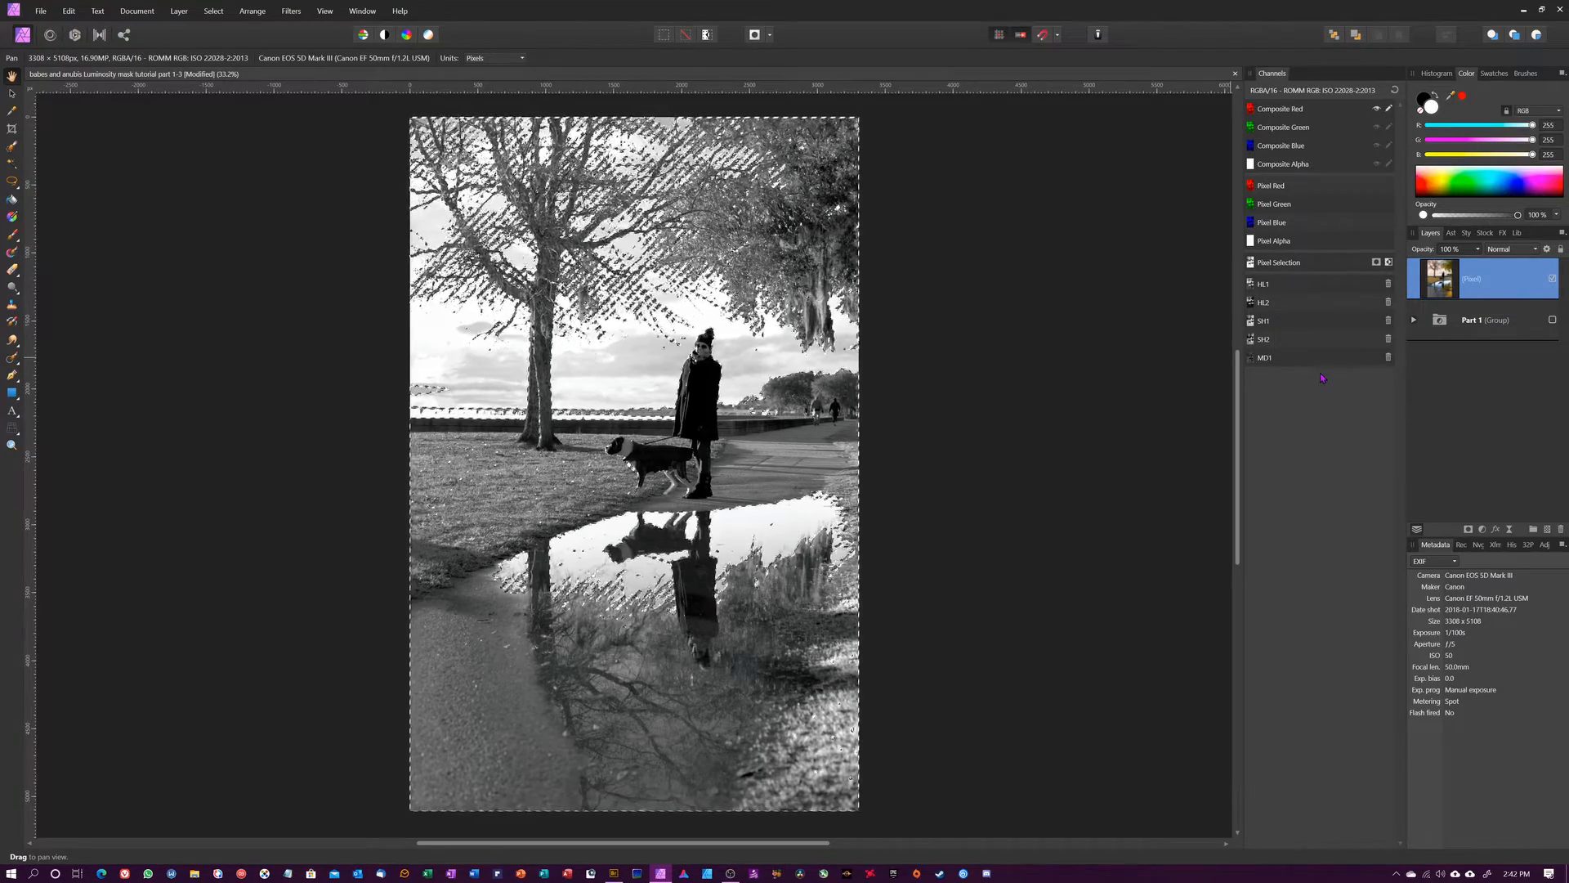
right_click(1275, 343)
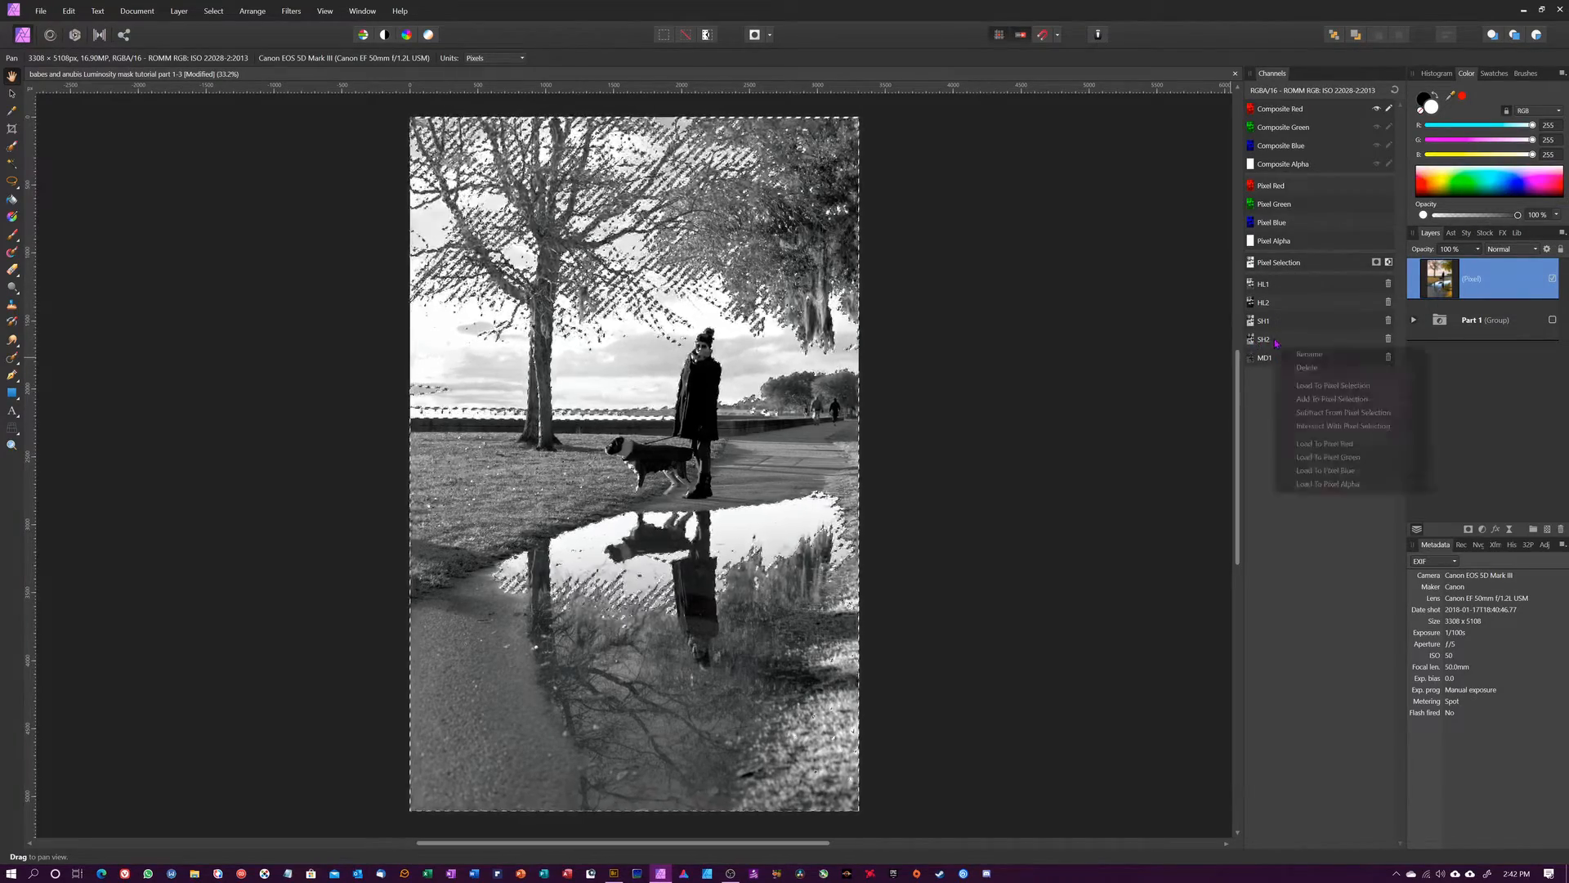
click(1316, 413)
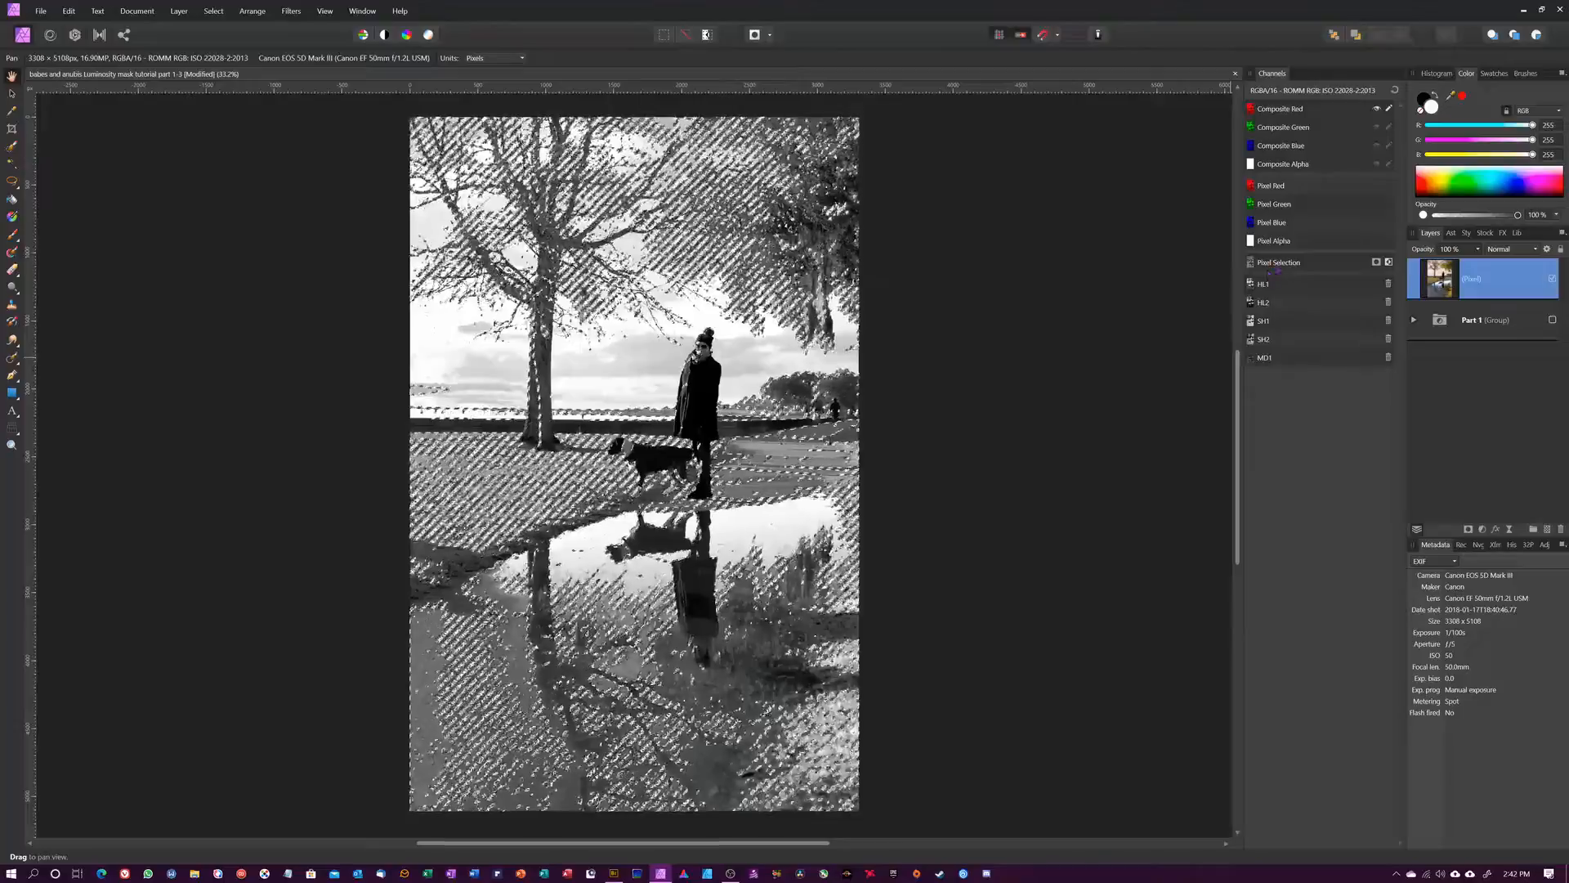
Step: Create a spare channel from the pixel selection, name it MD2, and deselect the pixels
right_click(1309, 267)
click(1353, 338)
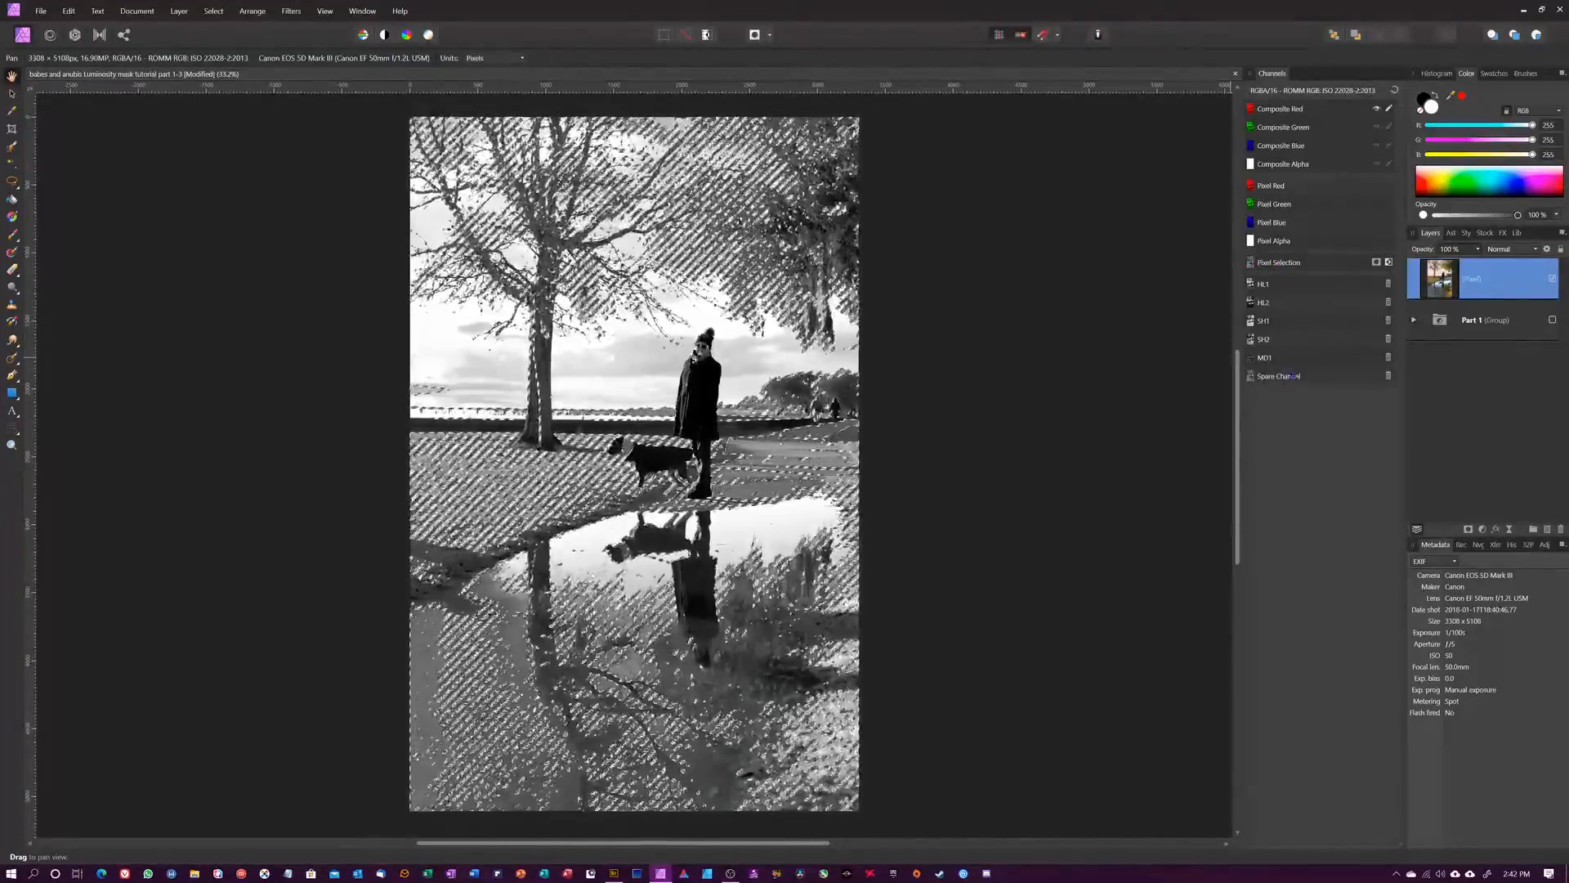
right_click(1280, 381)
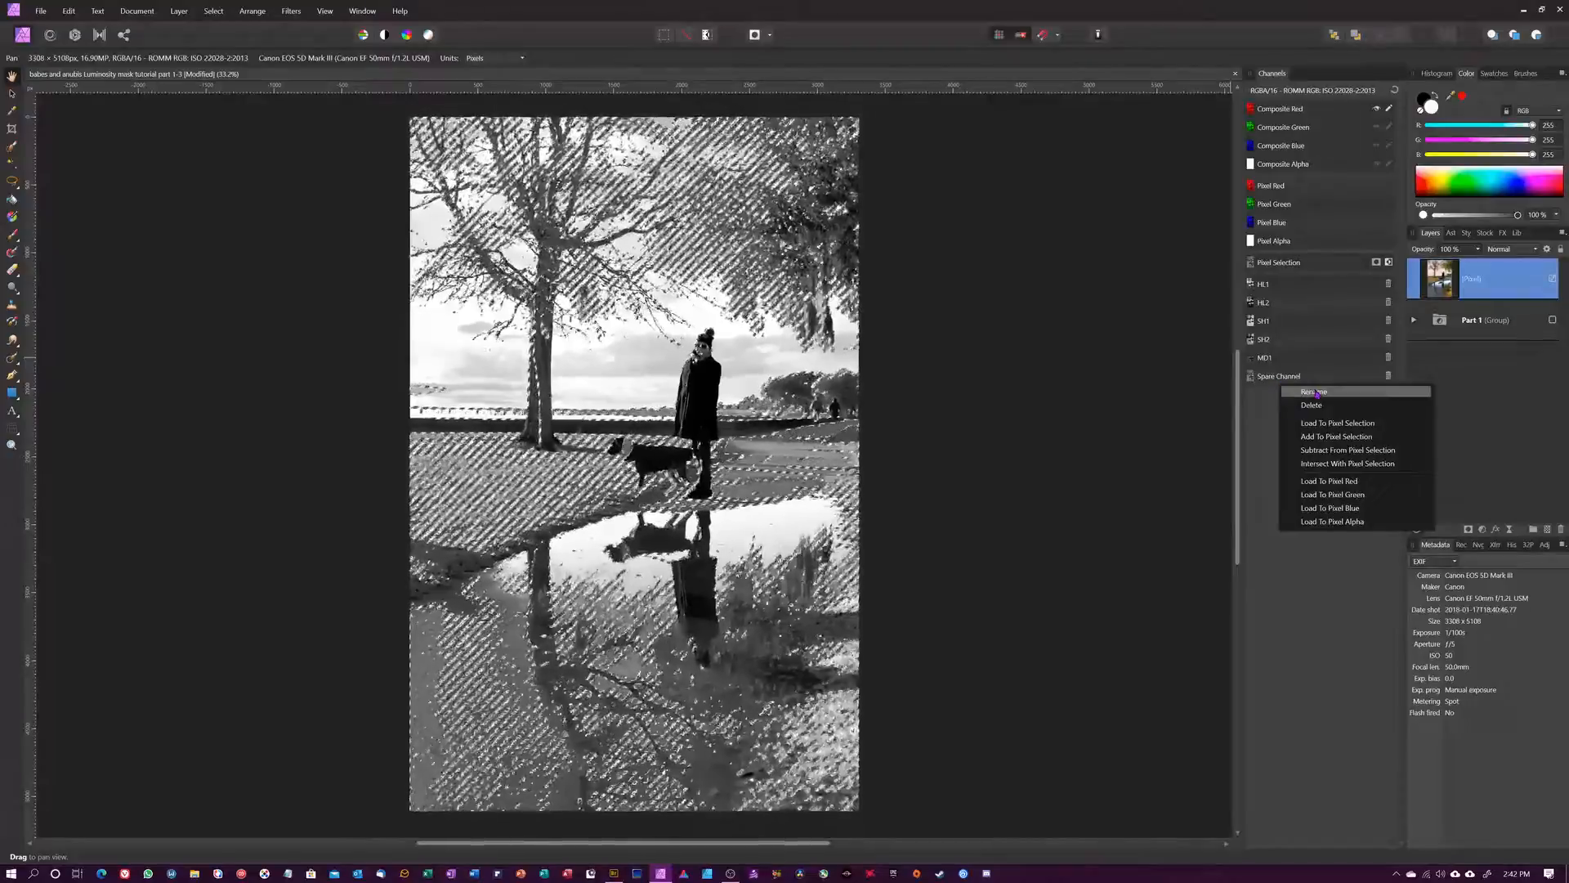
click(1315, 393)
text(MD2)
key(Return)
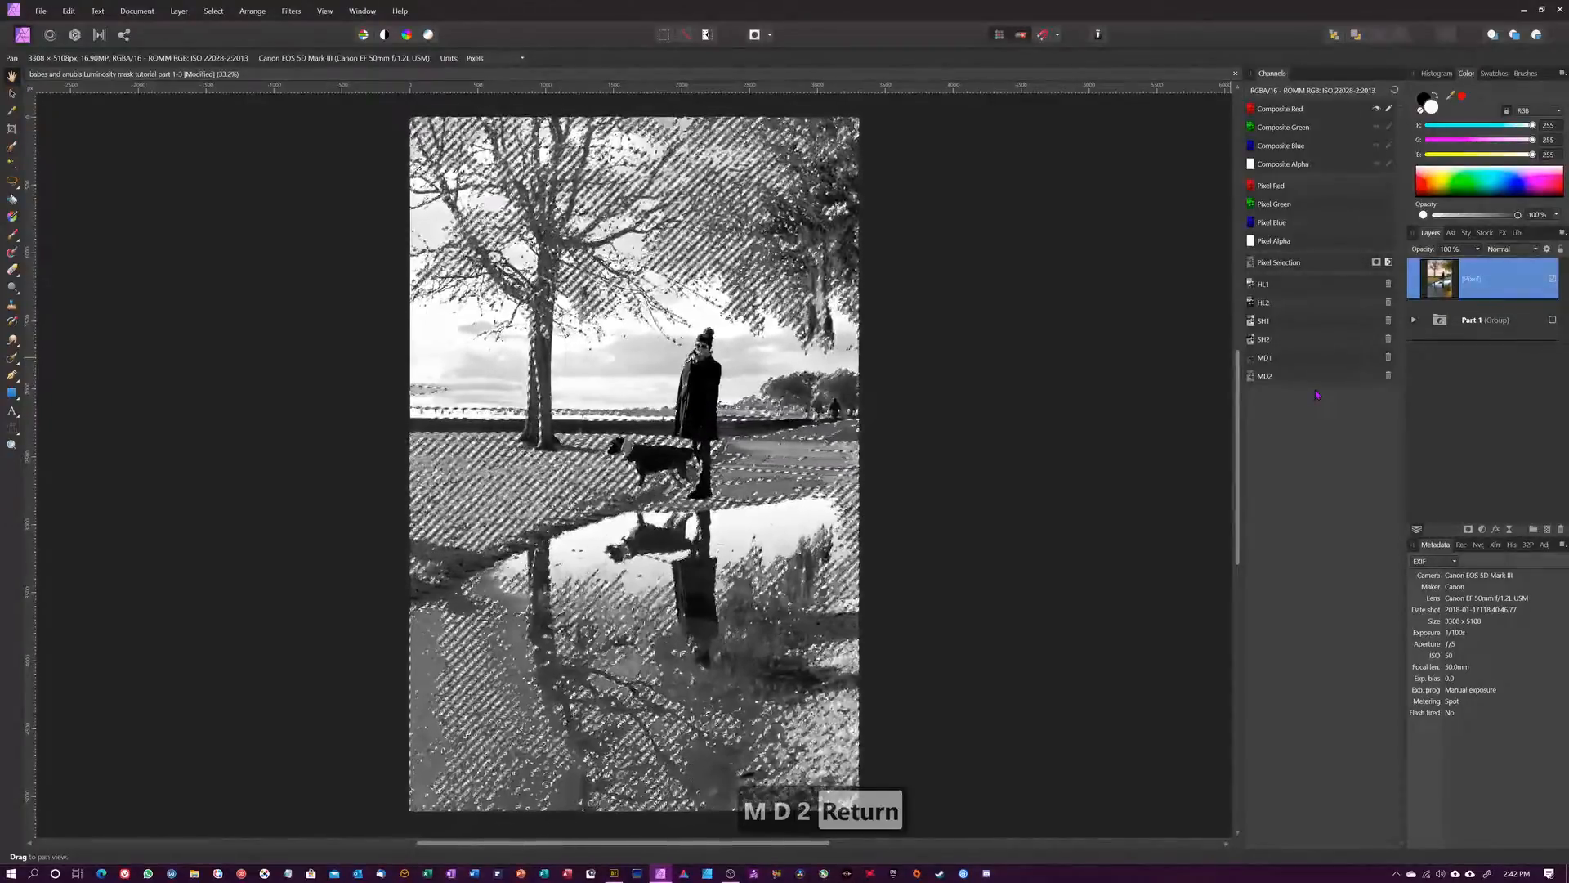
key(ctrl+d)
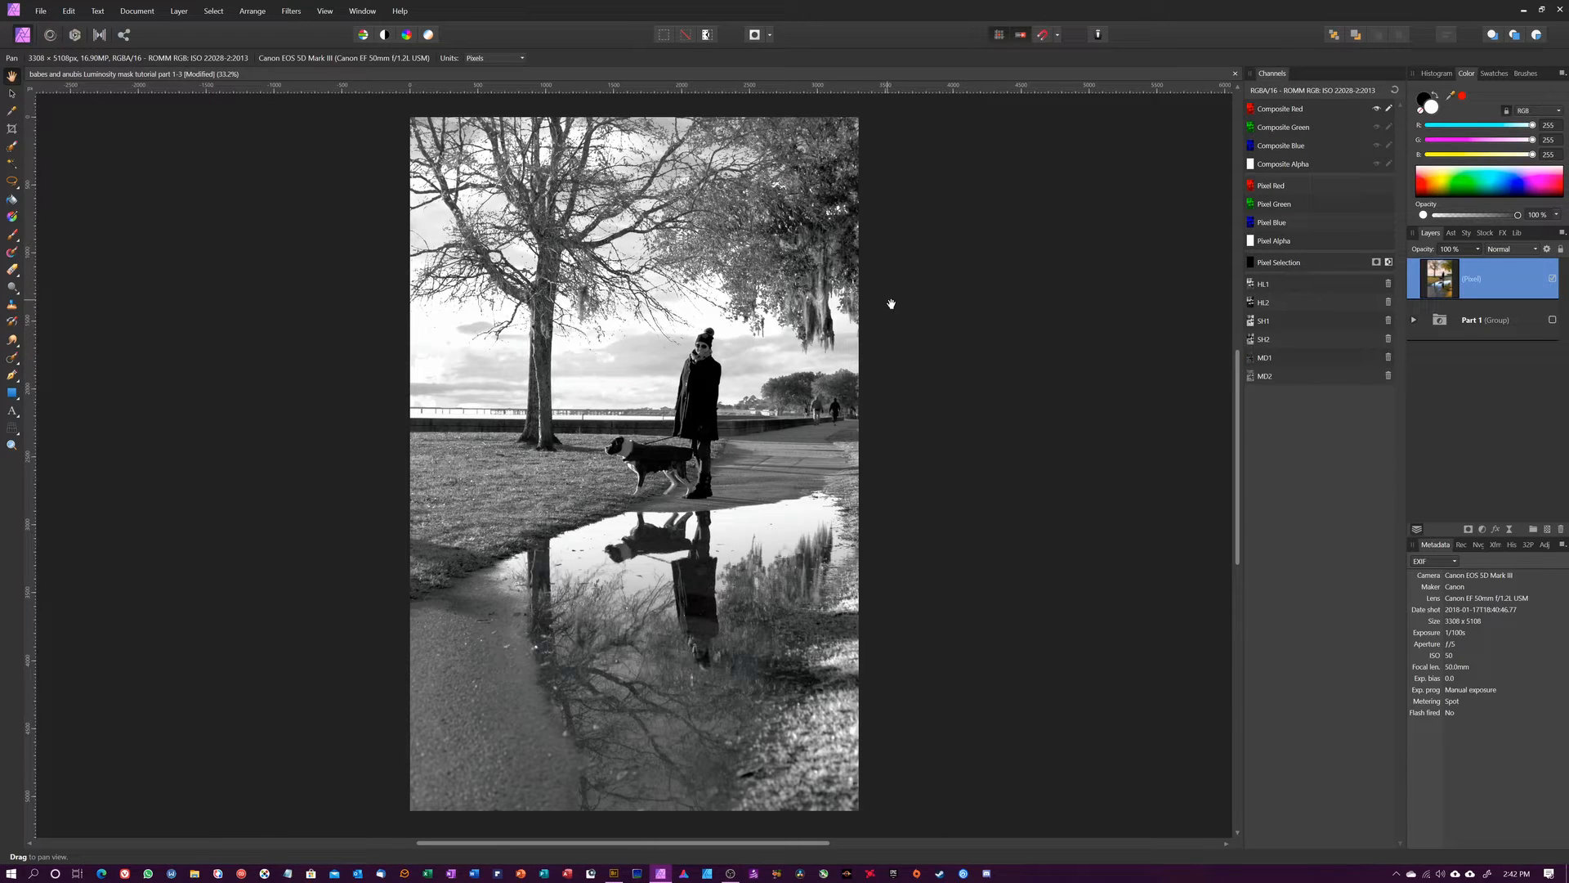
Step: Restore the full-colour channel view and add a Levels adjustment masked by the HL1 channel, leaving no active selection
click(1395, 92)
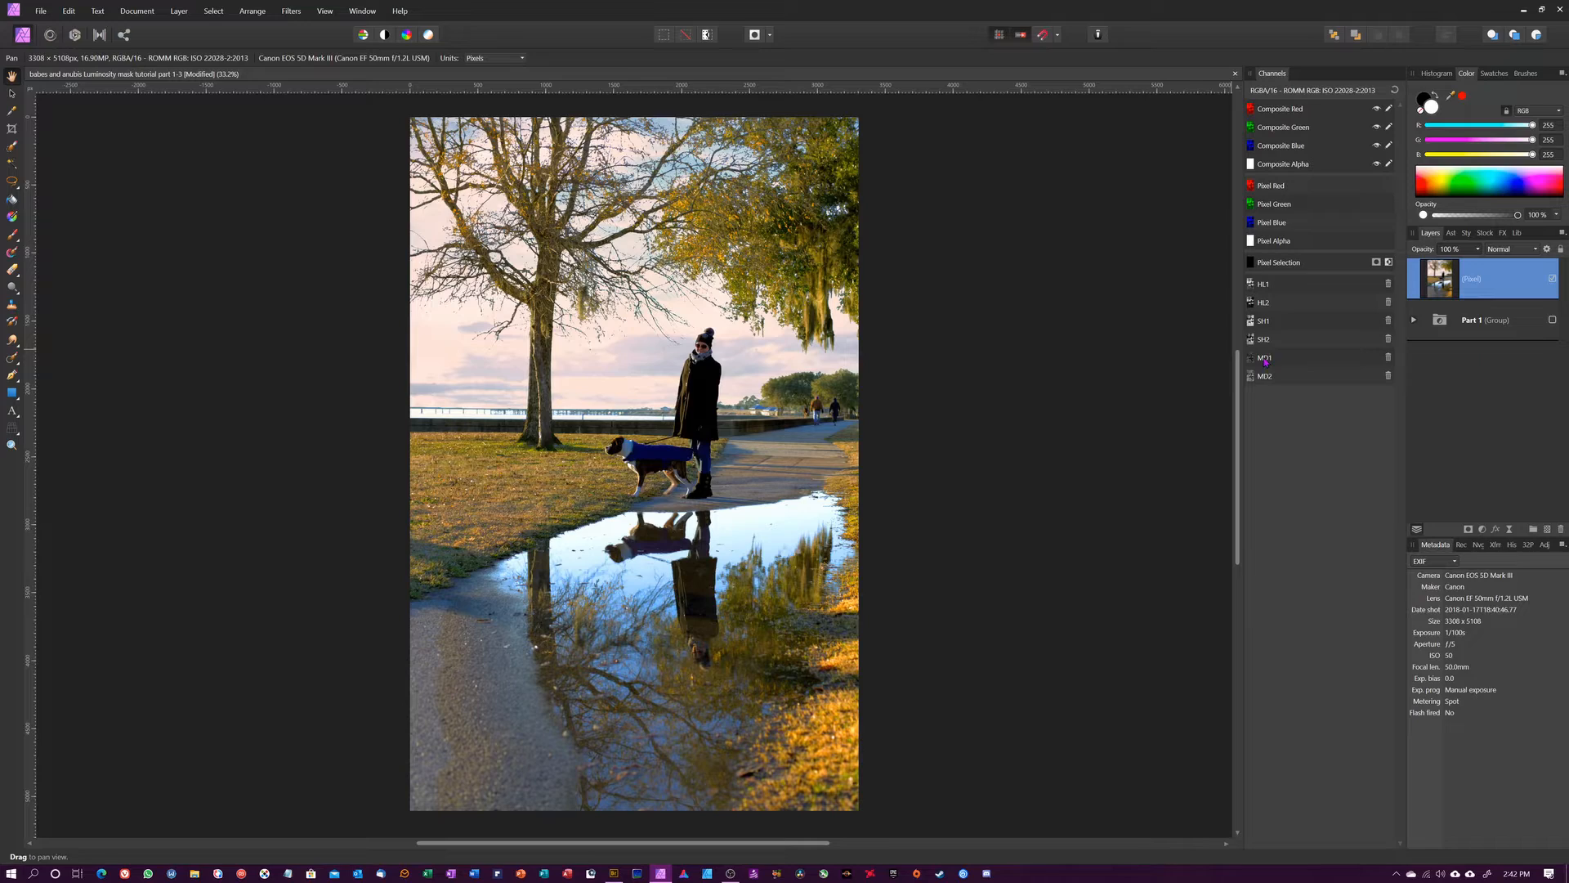
right_click(1278, 289)
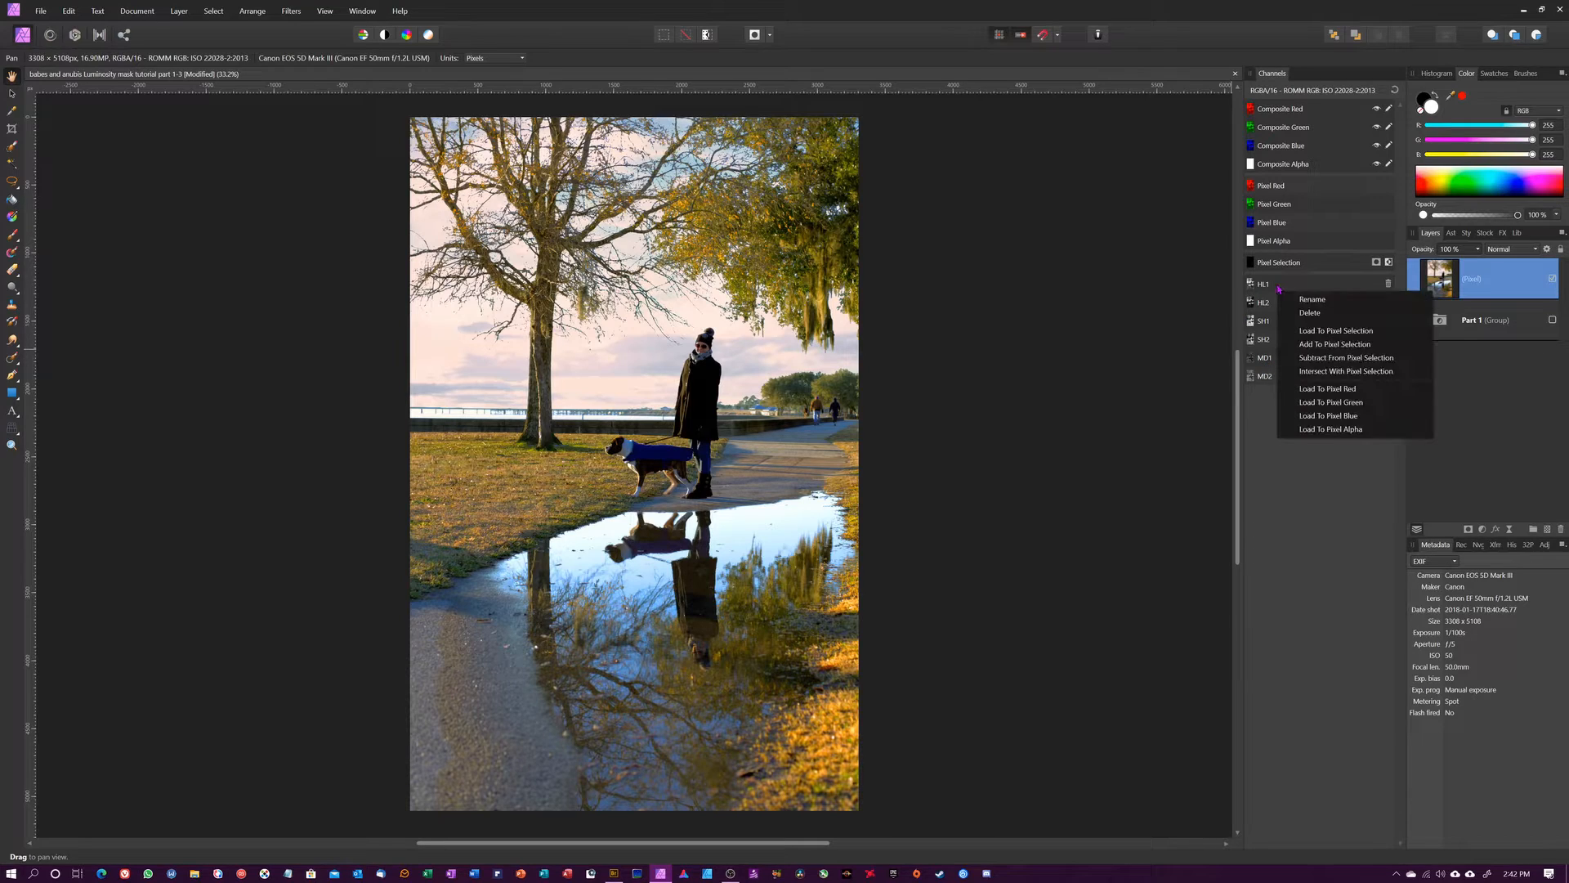
click(1328, 330)
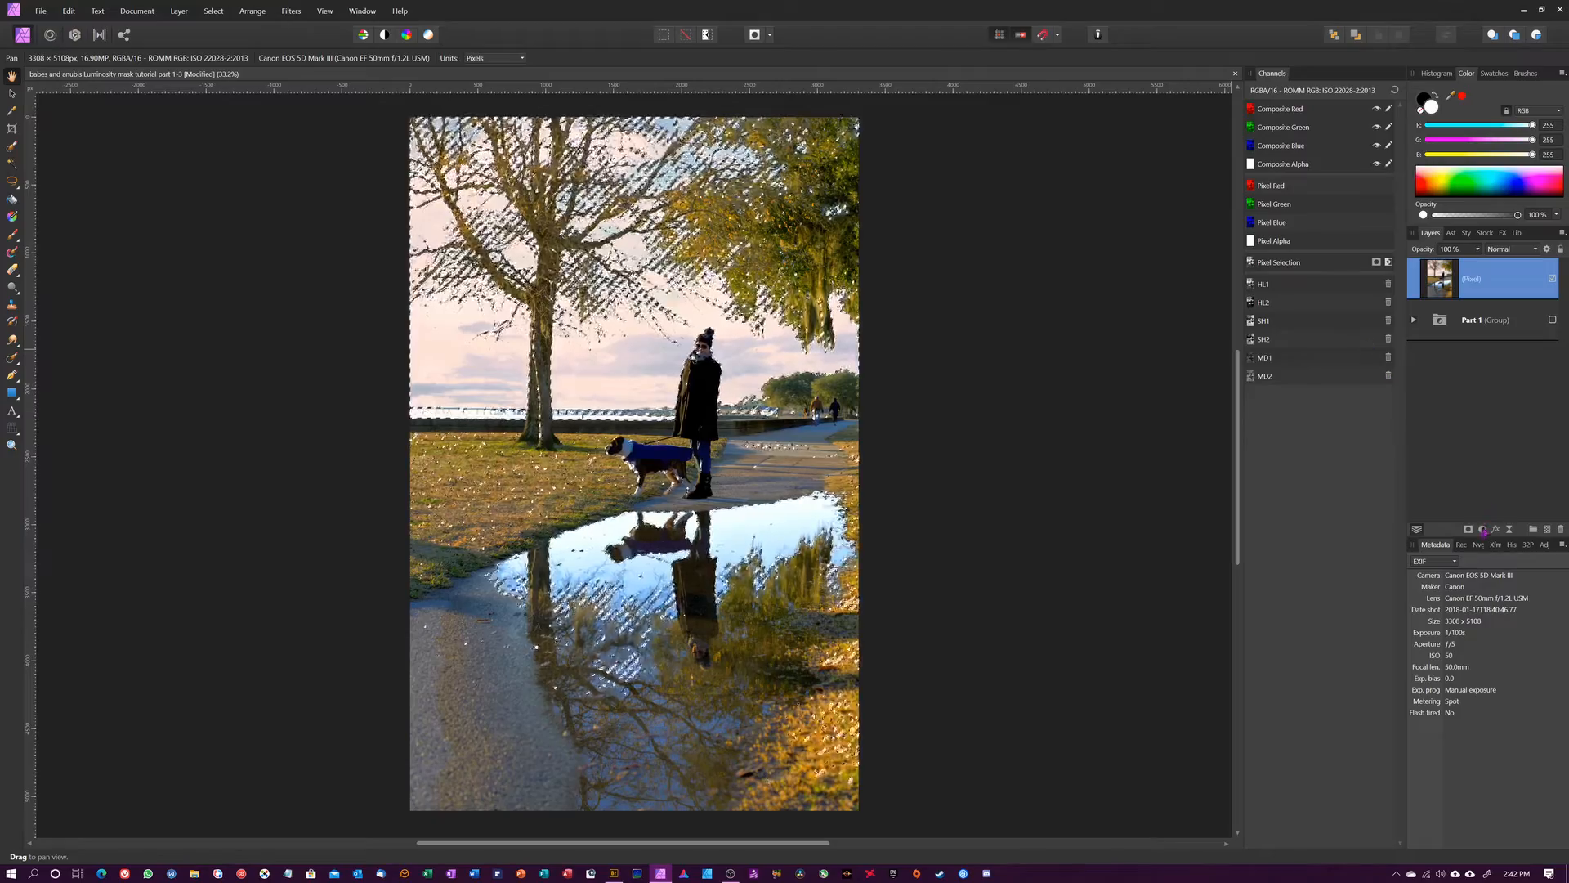
click(1483, 529)
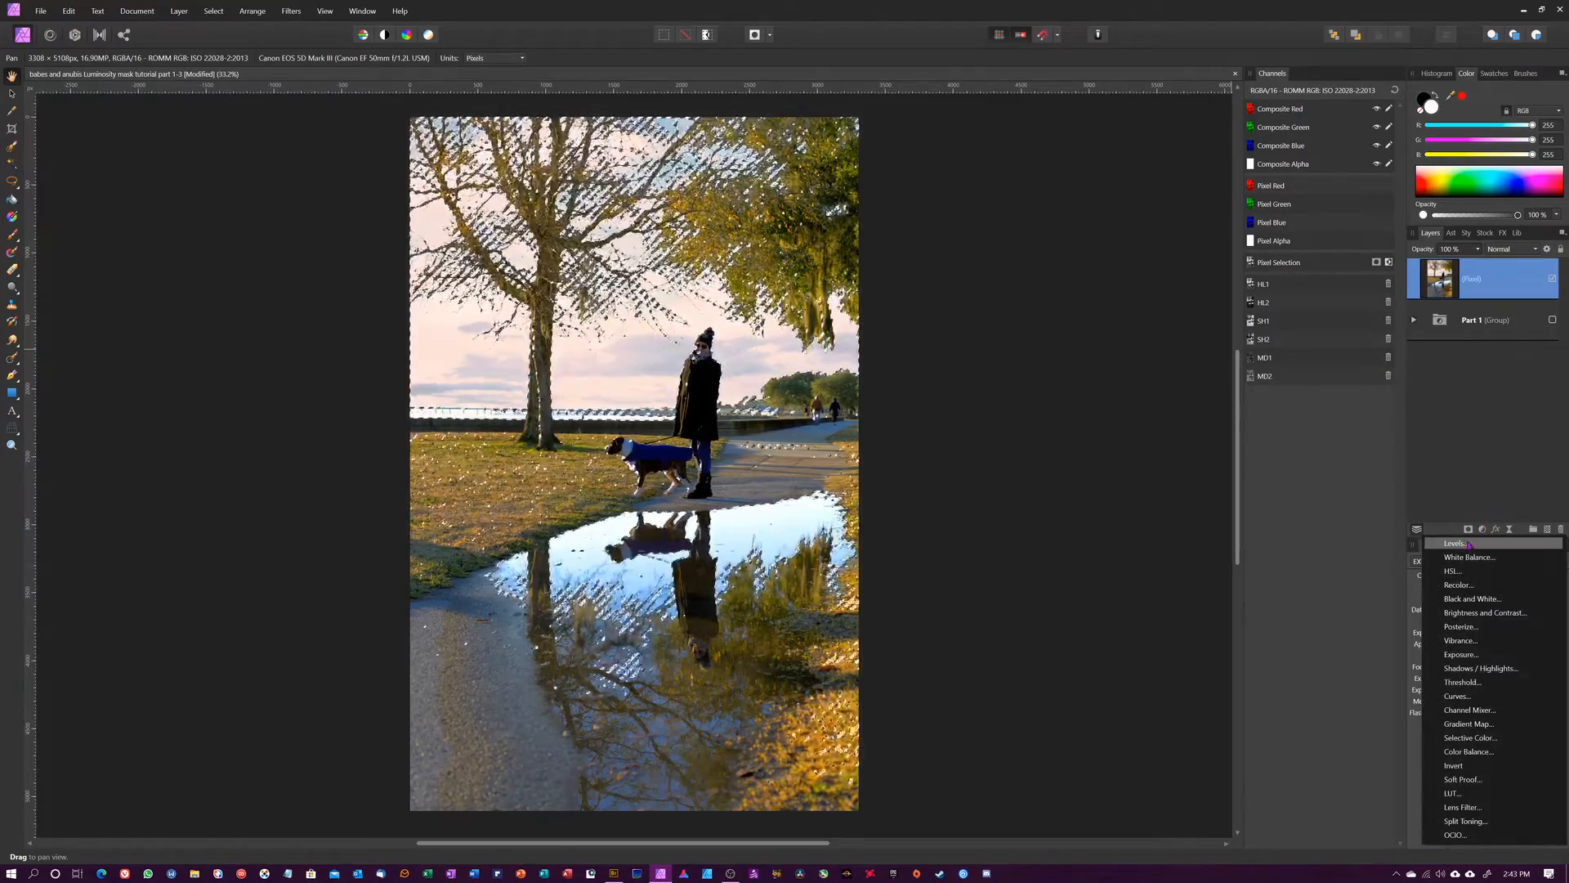
click(1463, 545)
drag(1115, 538, 1100, 178)
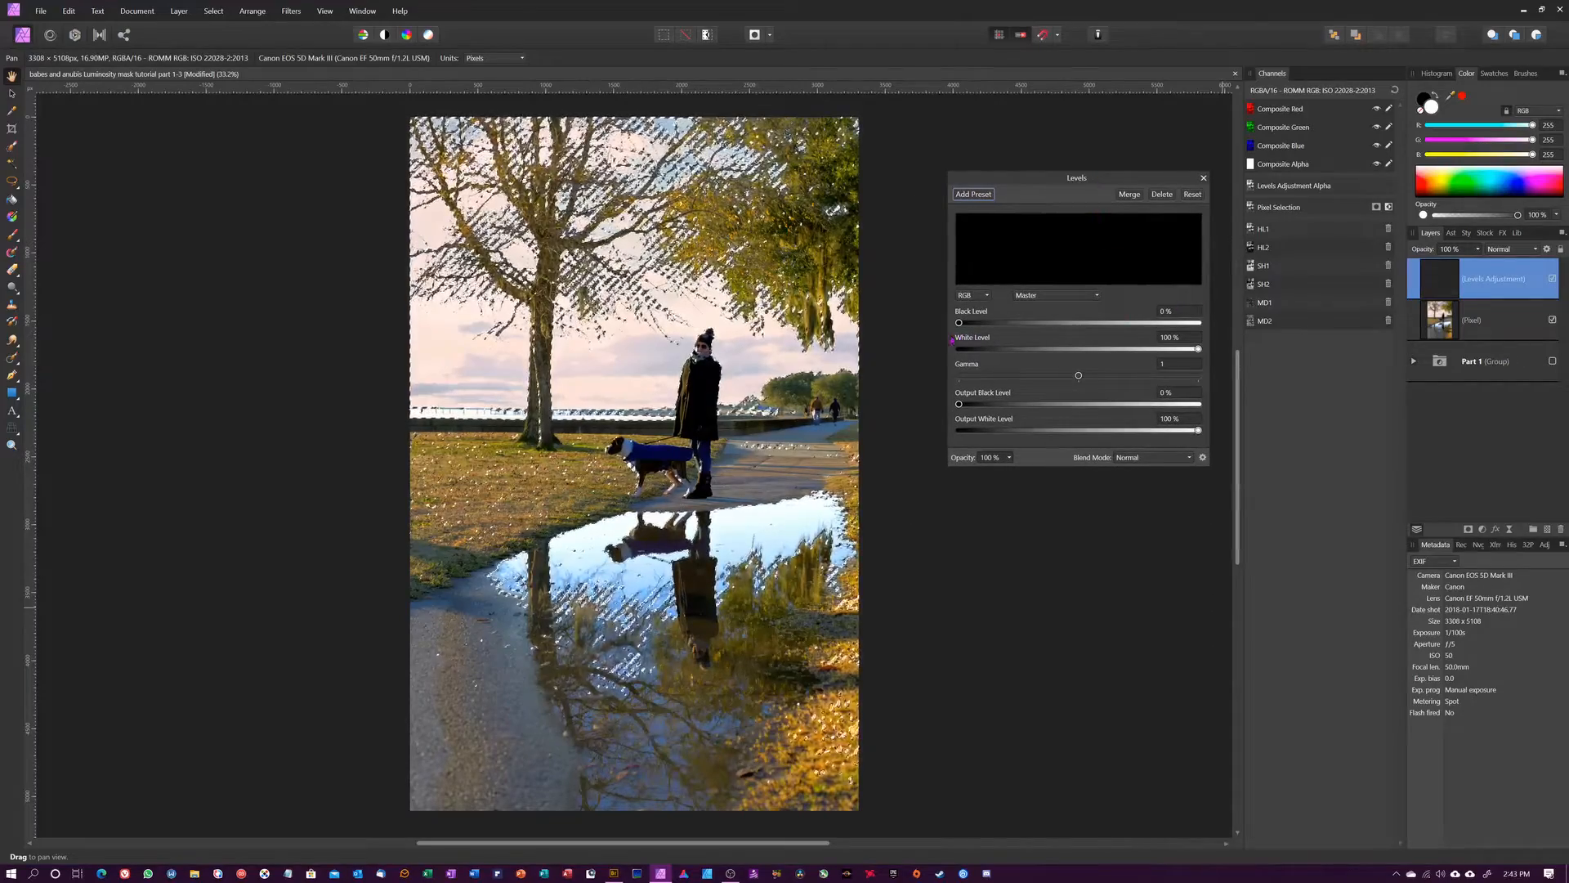
key(ctrl+d)
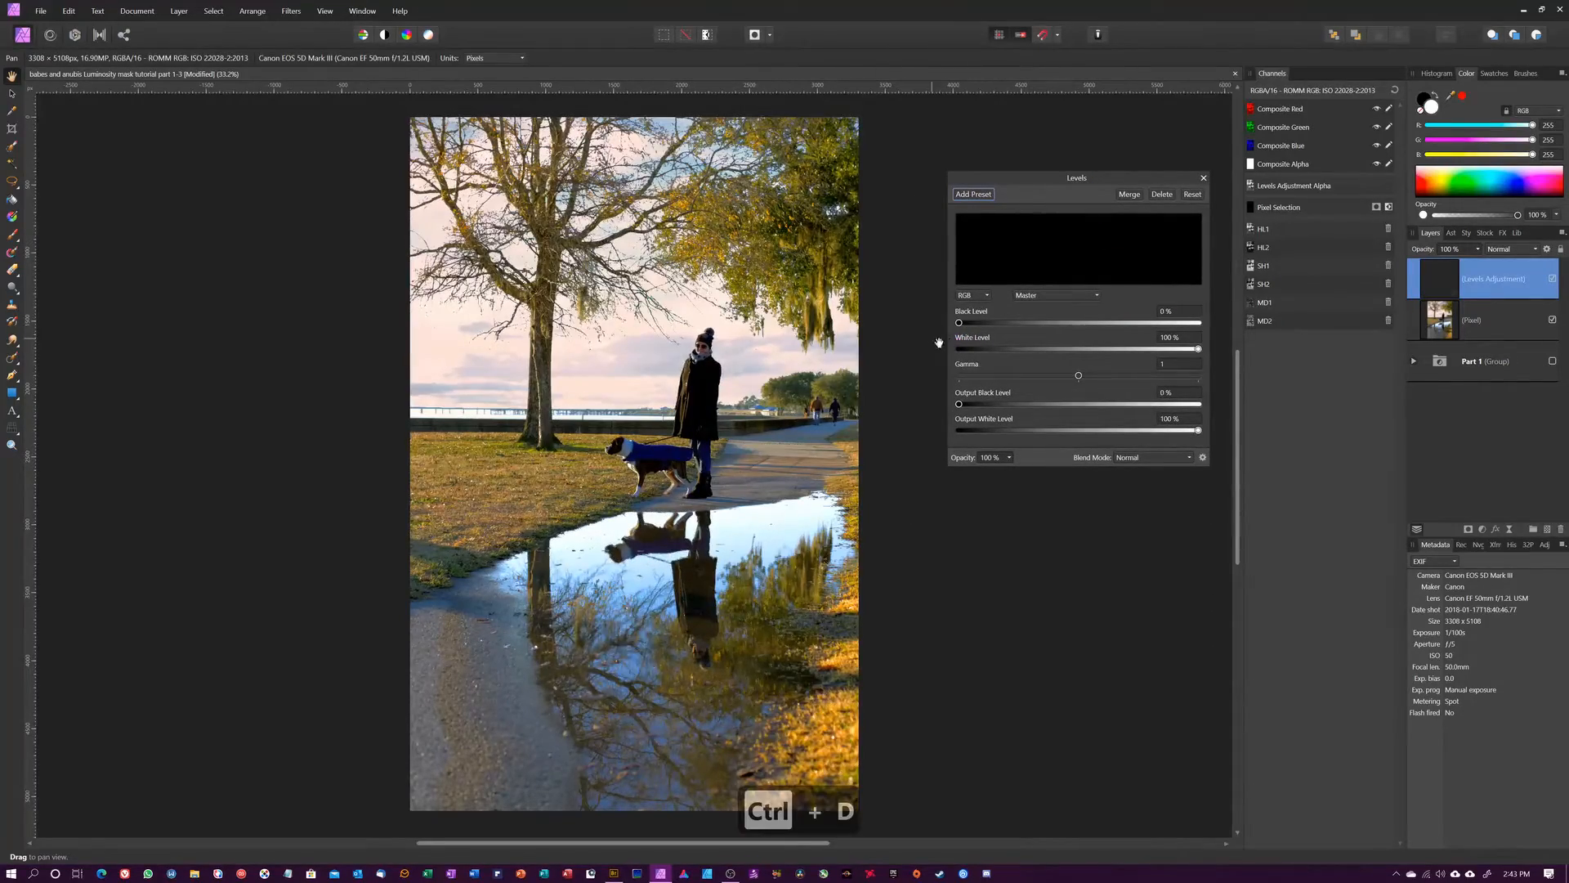
Step: Set the HL1 Levels adjustment to a 15% black level and a gamma of about 0.73
drag(961, 326, 996, 328)
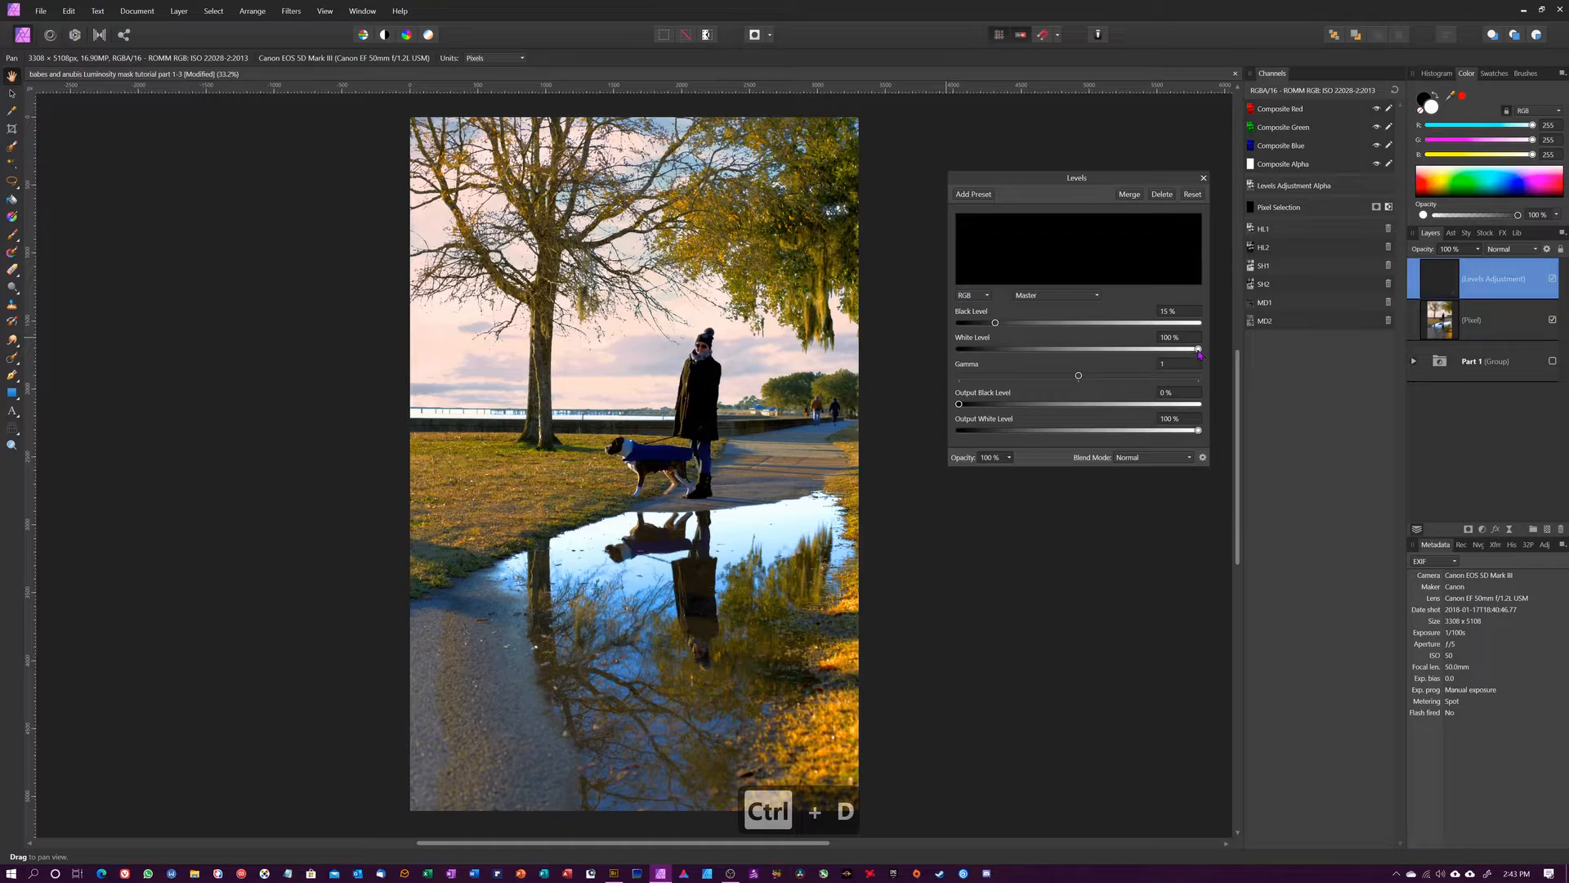
mouse_move(1198, 350)
mouse_down()
mouse_move(1170, 354)
mouse_move(1204, 357)
mouse_up()
drag(1087, 380, 1076, 385)
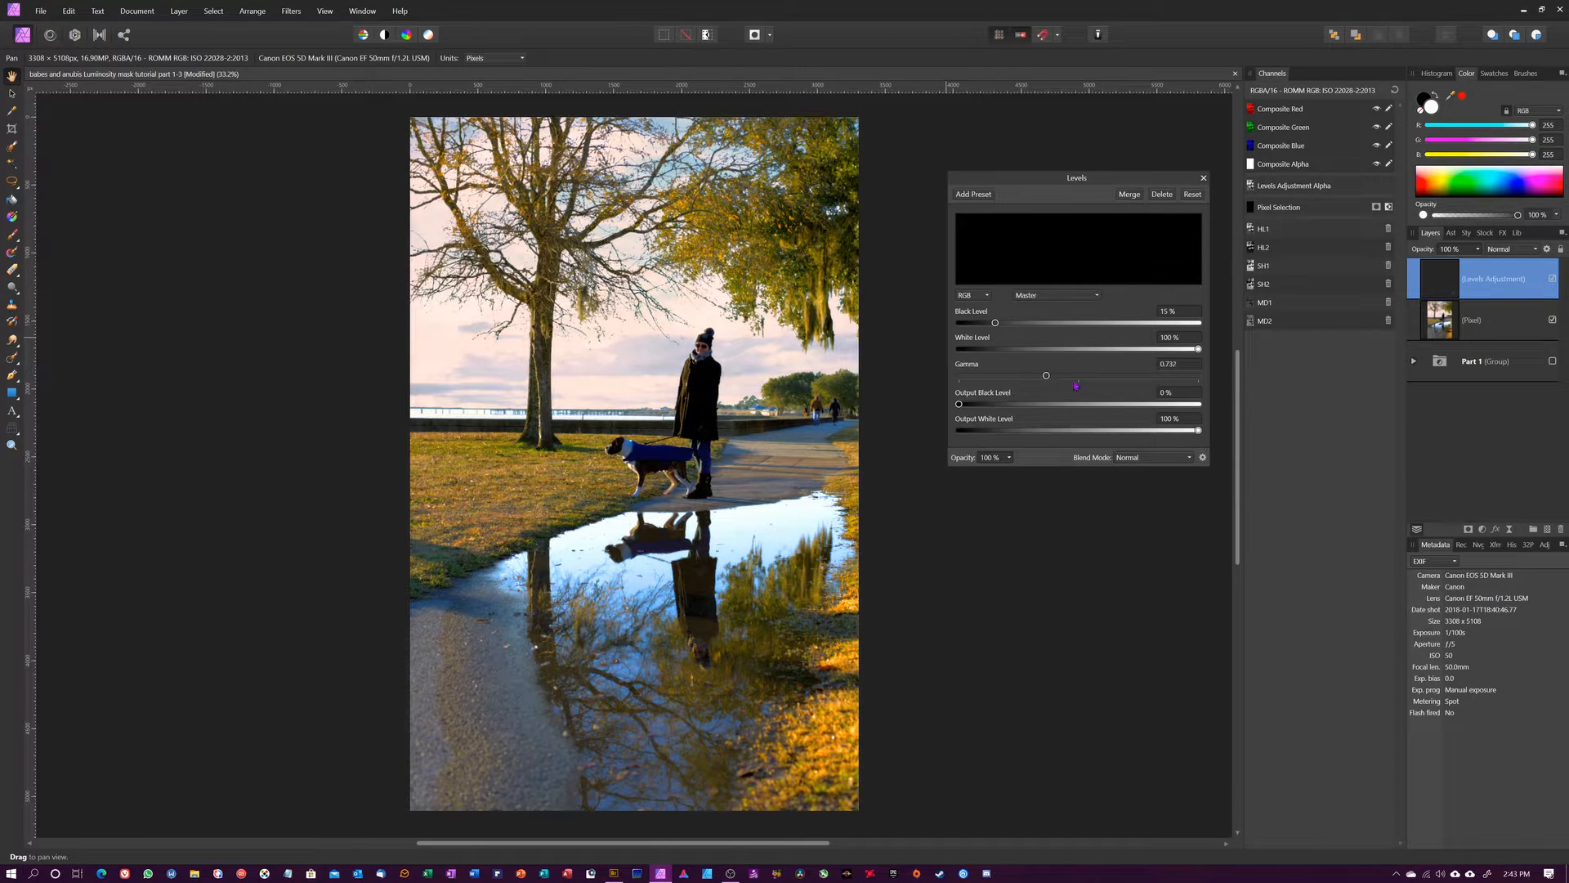
click(1202, 178)
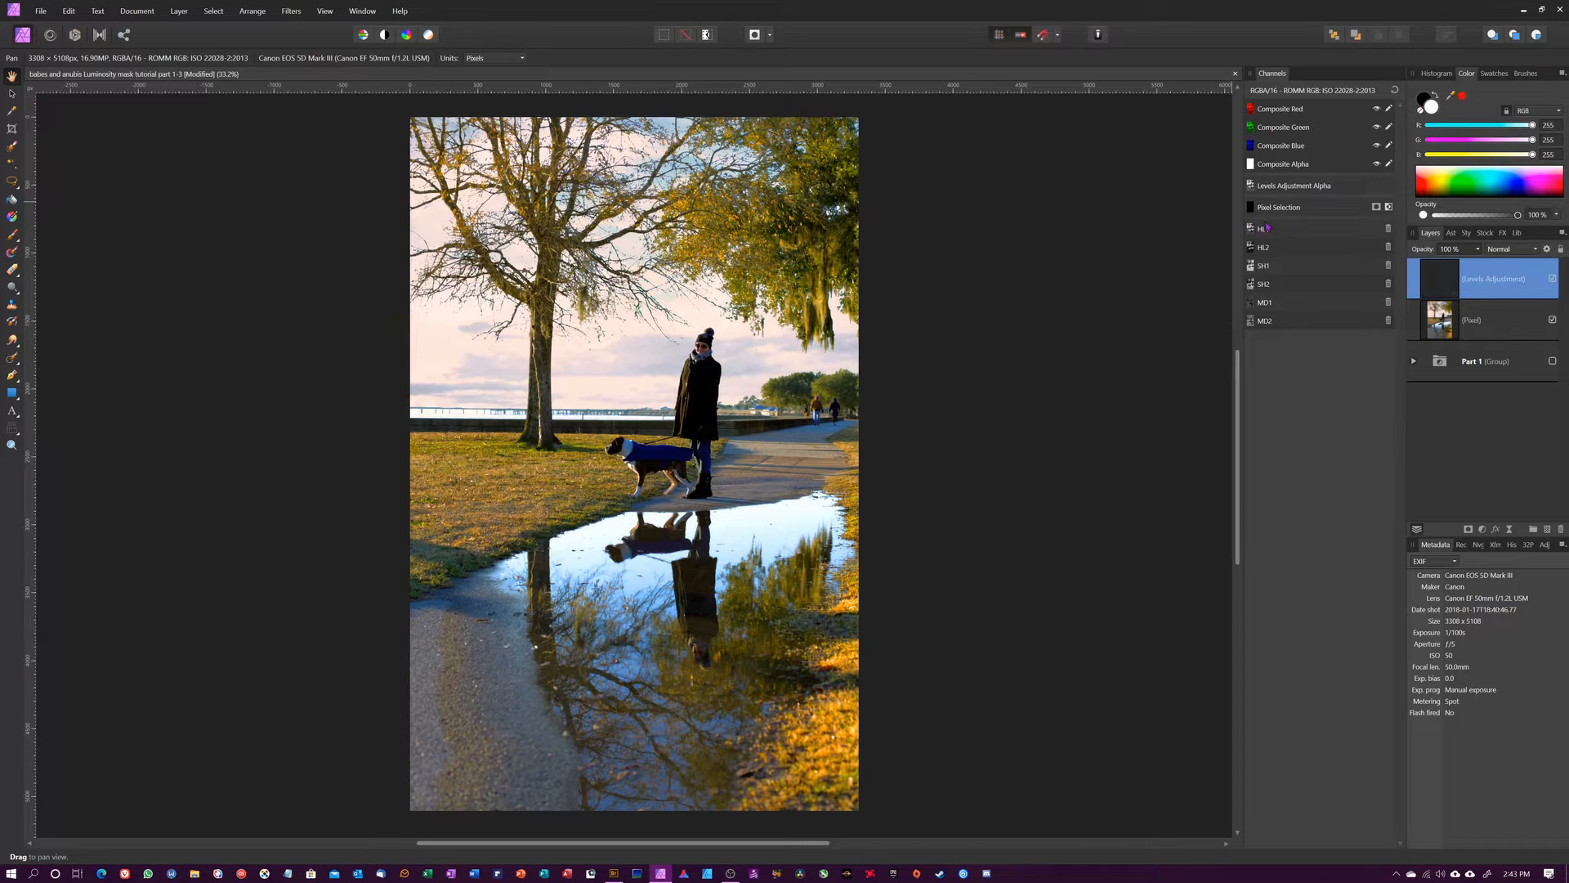
Step: Load the HL2 channel as the pixel selection, add a second Levels adjustment masked by it, and deselect
right_click(1273, 247)
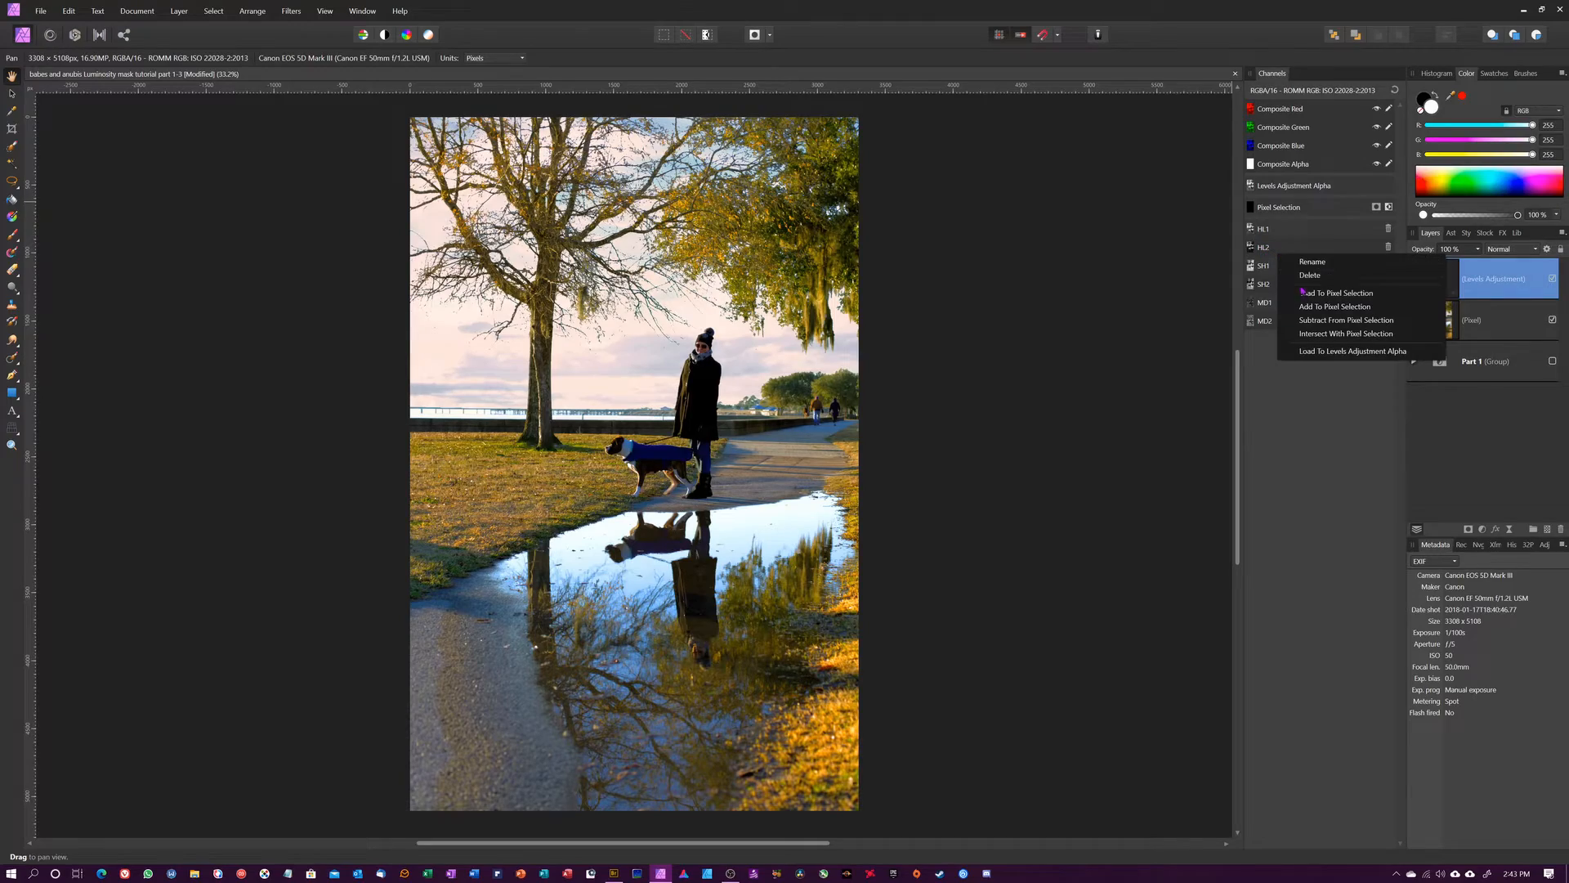
click(1332, 293)
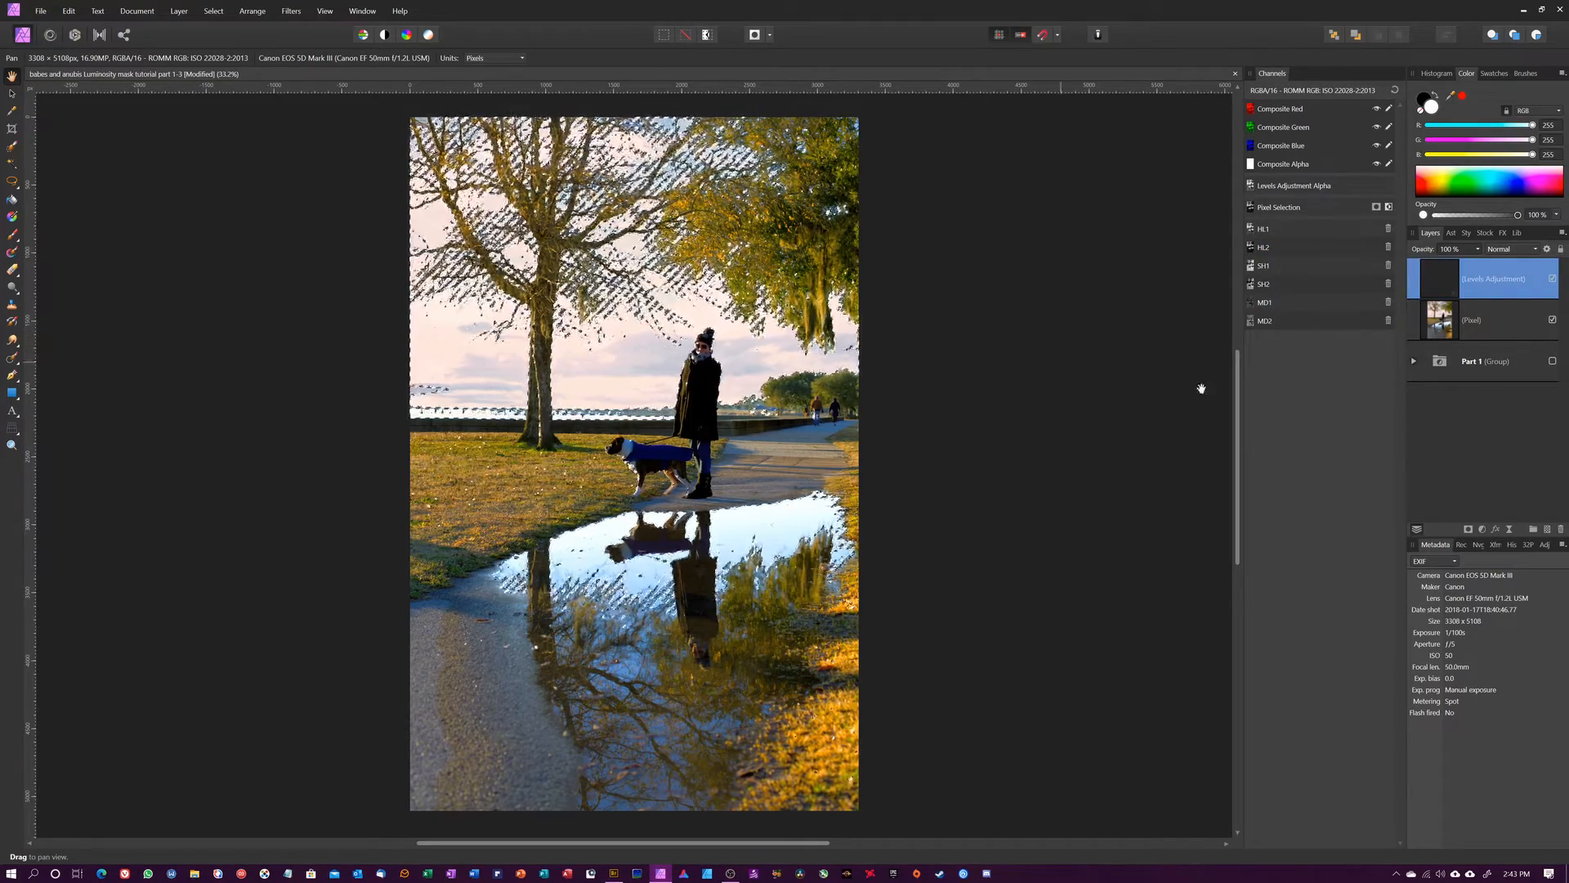
click(1470, 532)
key(ctrl+z)
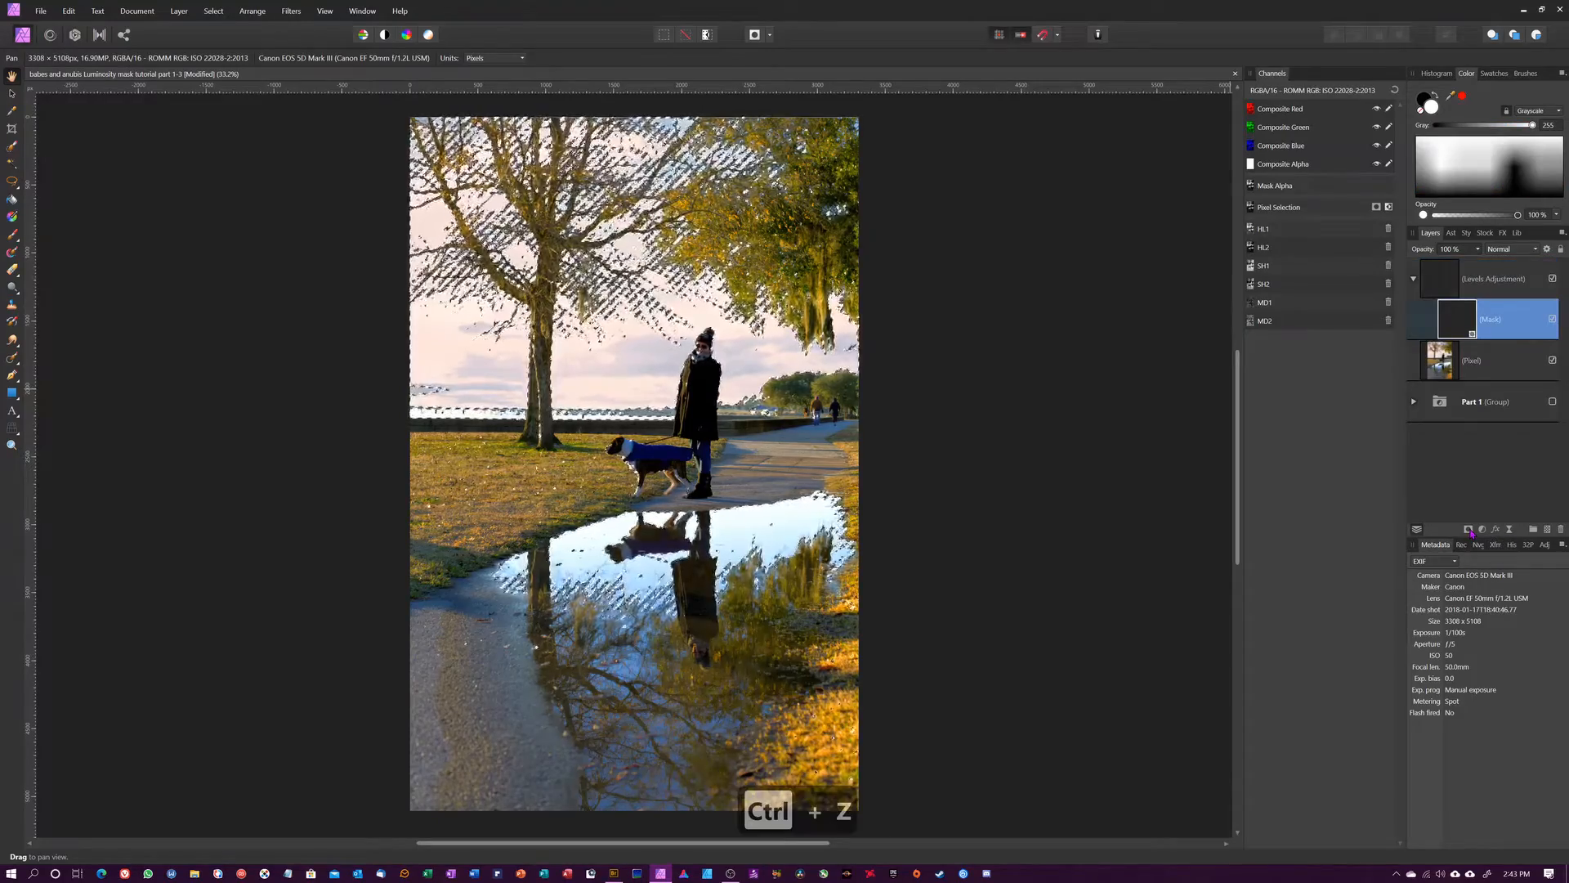
click(1483, 531)
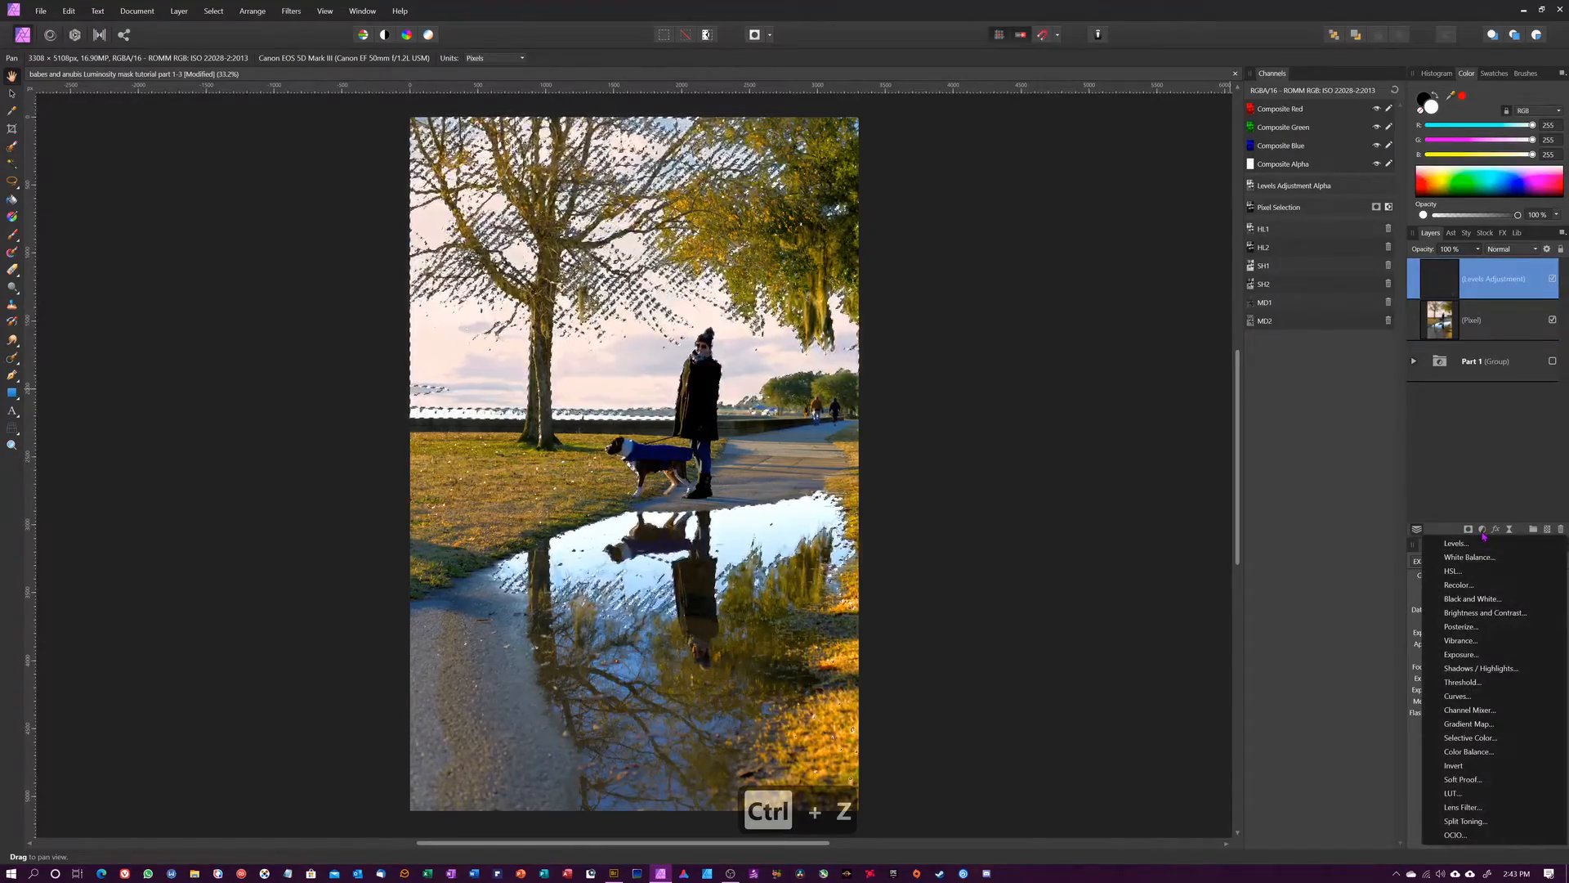
click(1467, 552)
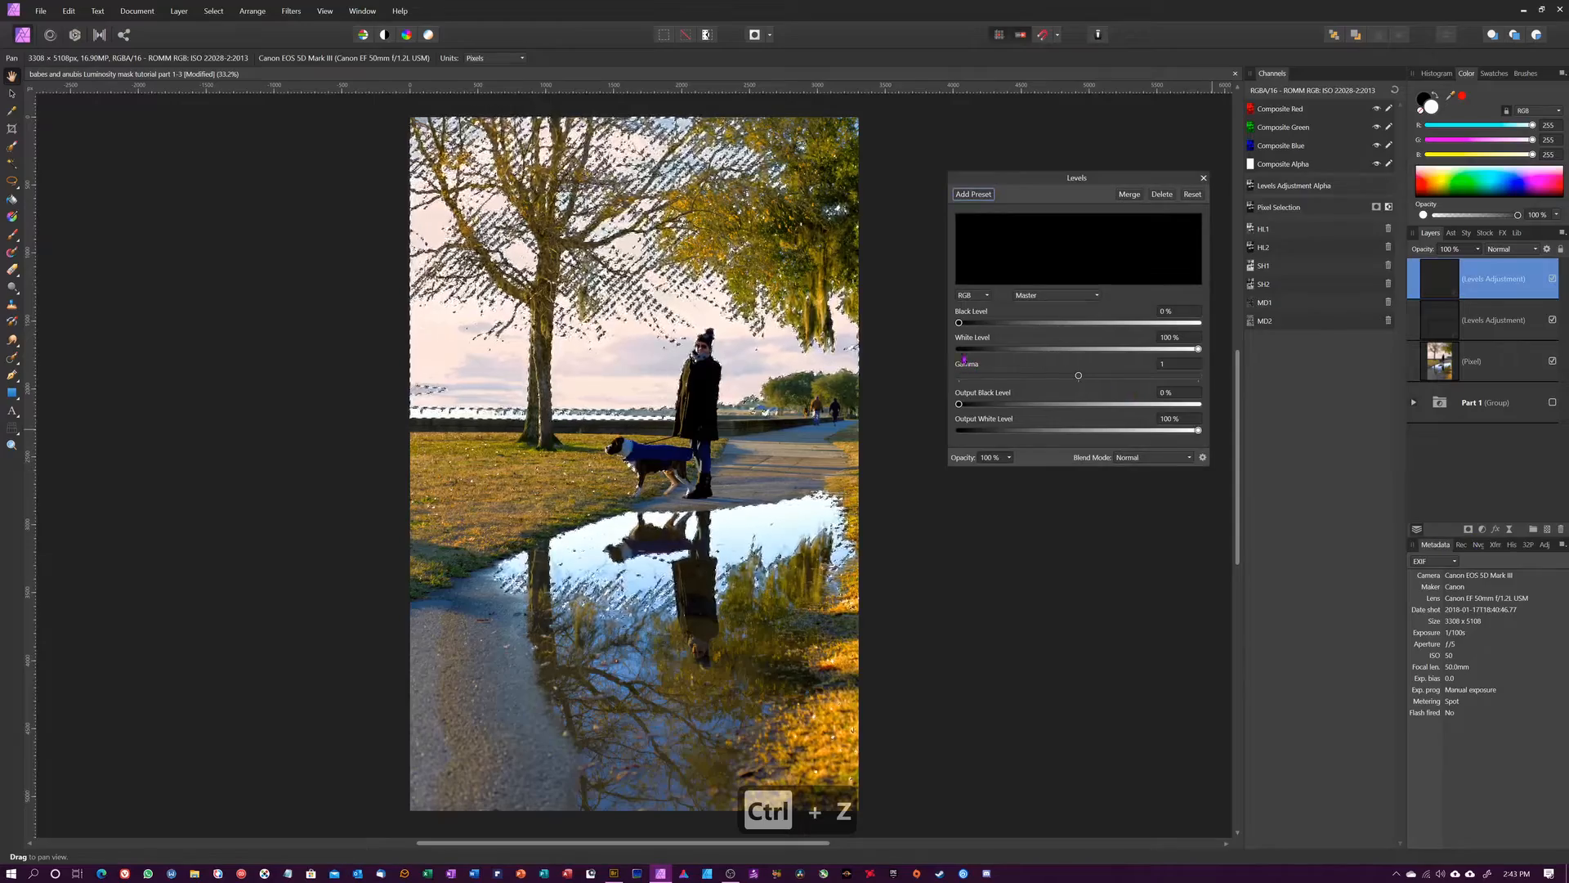
key(ctrl+d)
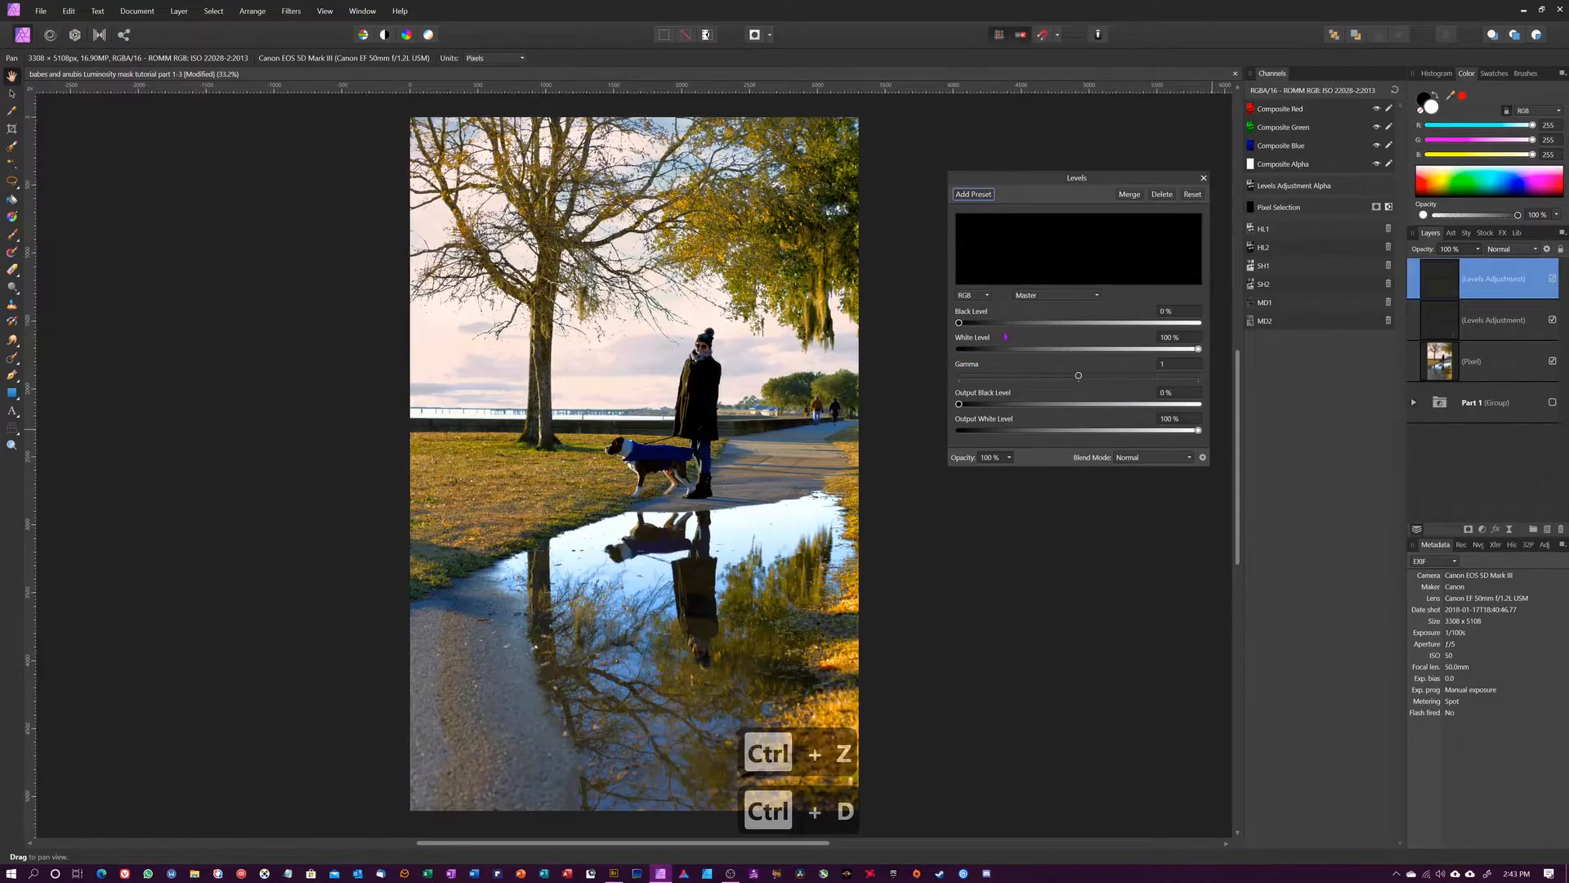
Step: Set the HL2 Levels adjustment to a 10% black level, 91% white level and a gamma of about 0.869
drag(1080, 380, 1119, 388)
drag(961, 324, 994, 324)
drag(1194, 351, 1162, 357)
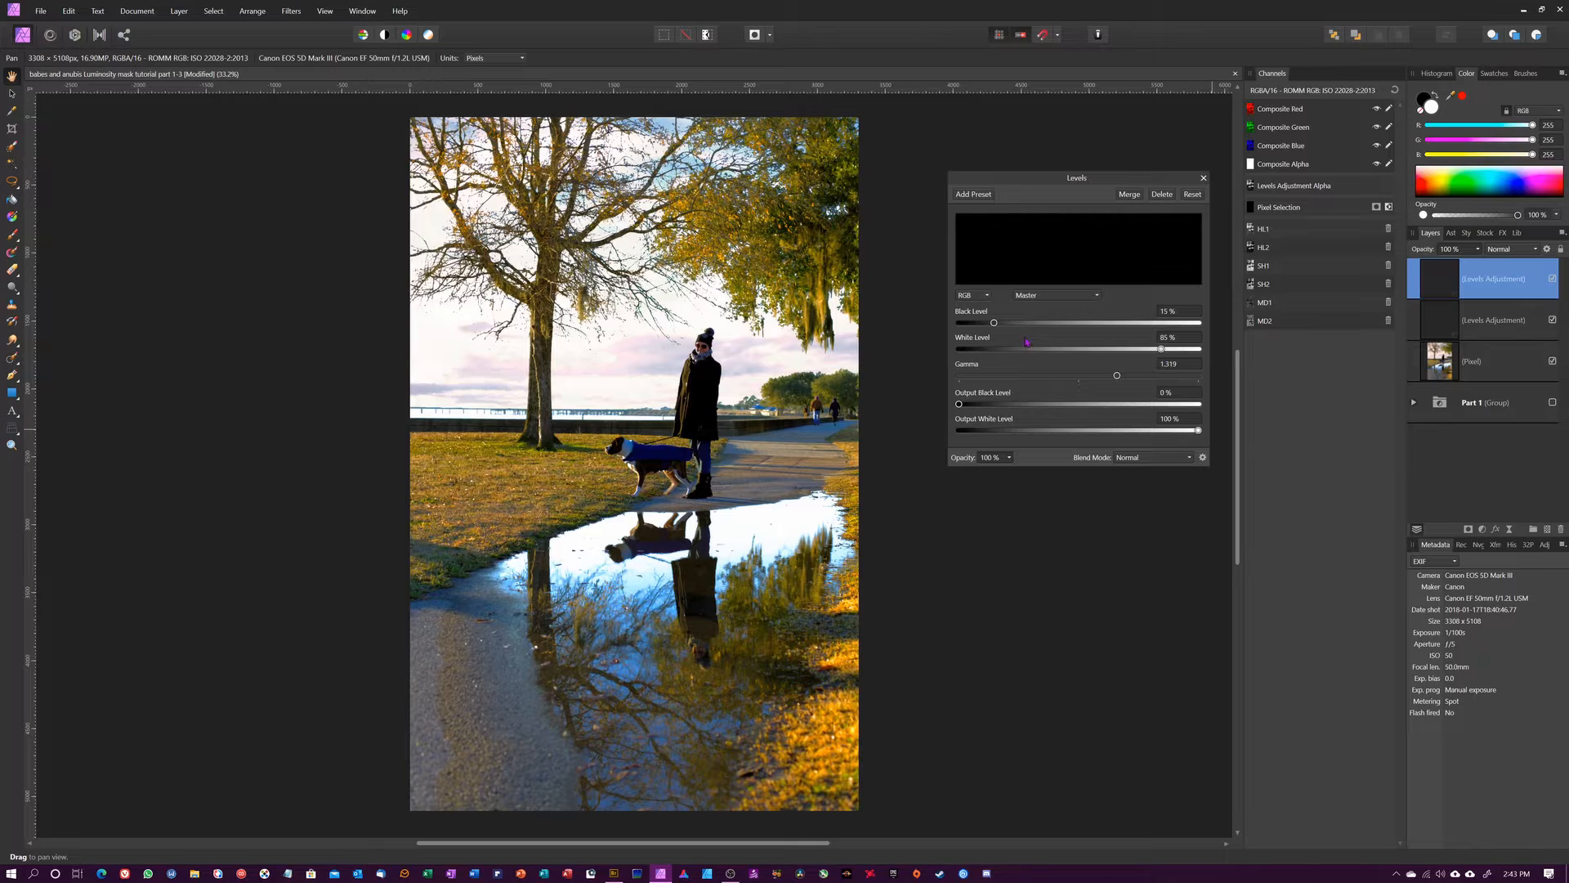
drag(994, 324, 982, 325)
drag(1166, 357, 1063, 377)
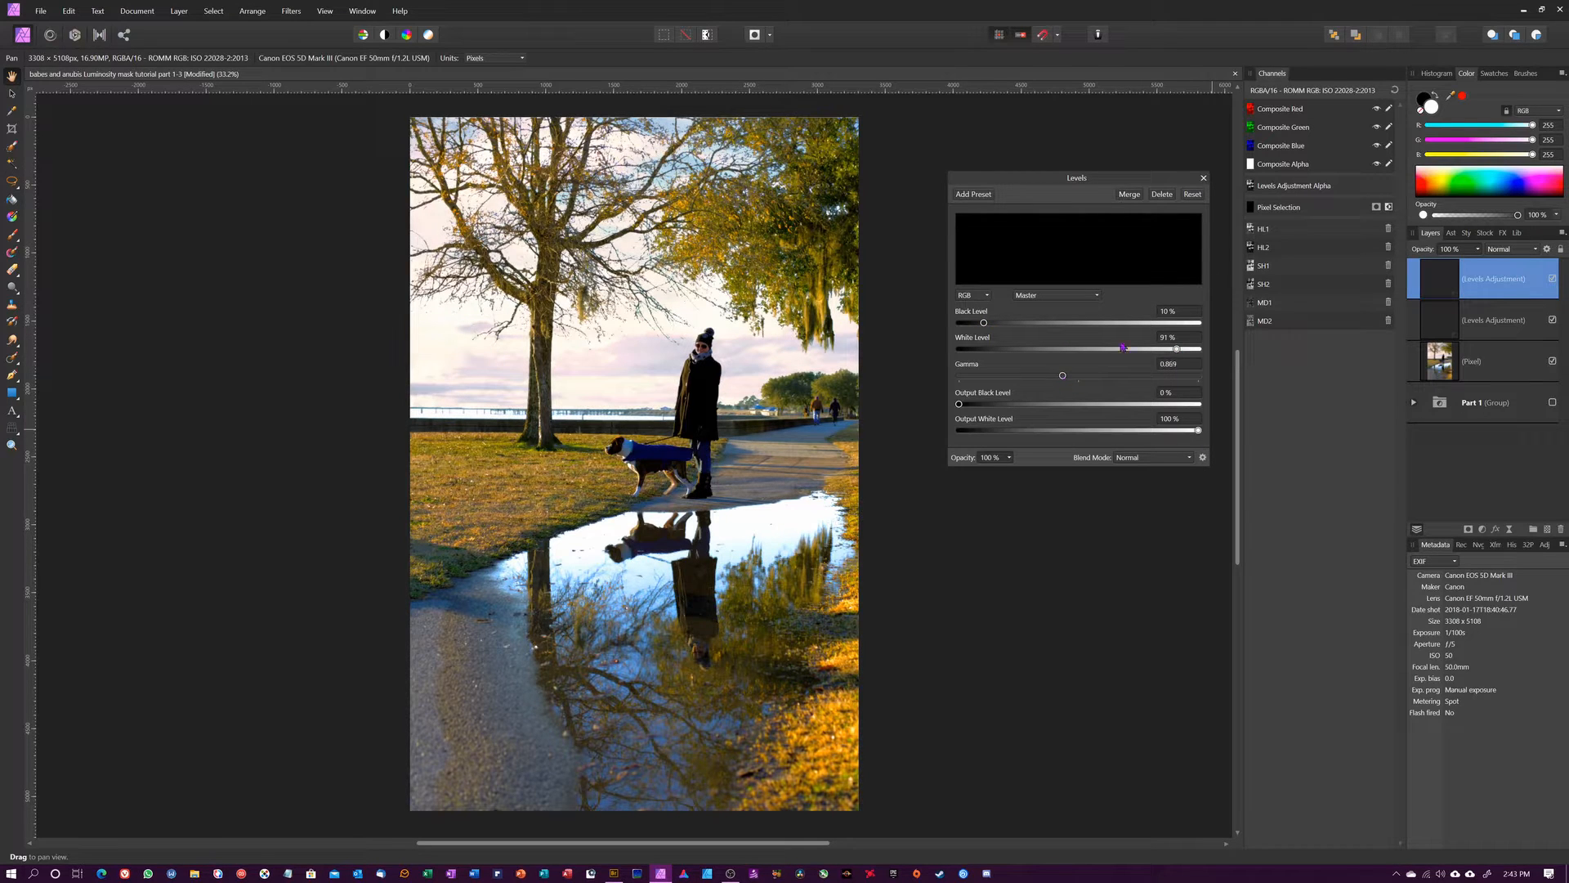
click(1203, 178)
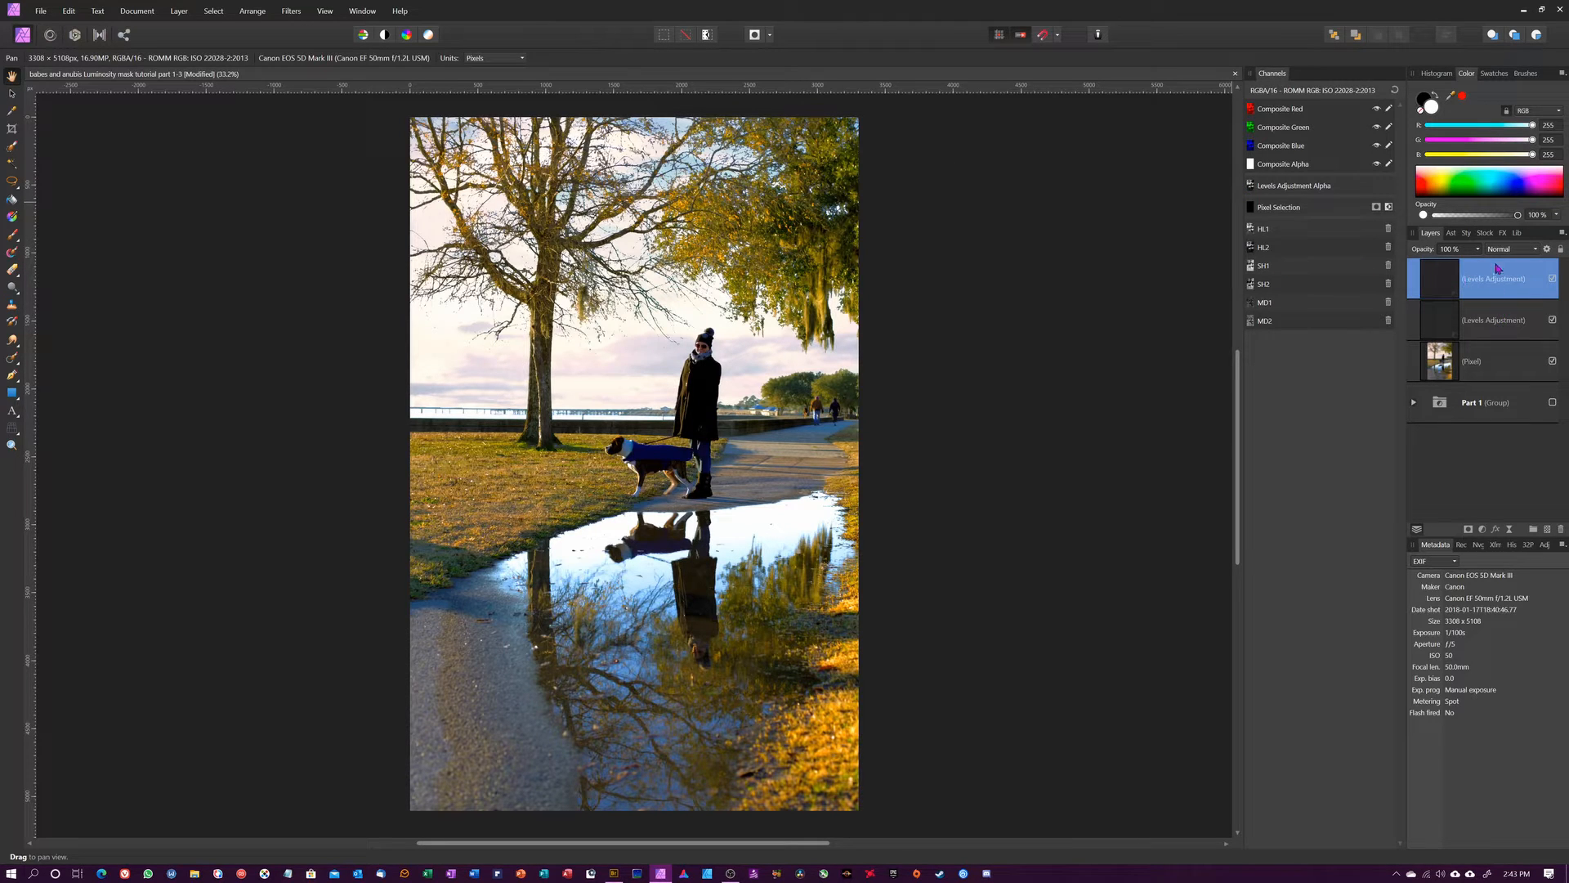
Step: Group the two Levels adjustments and name the group HL
shift+click(1505, 327)
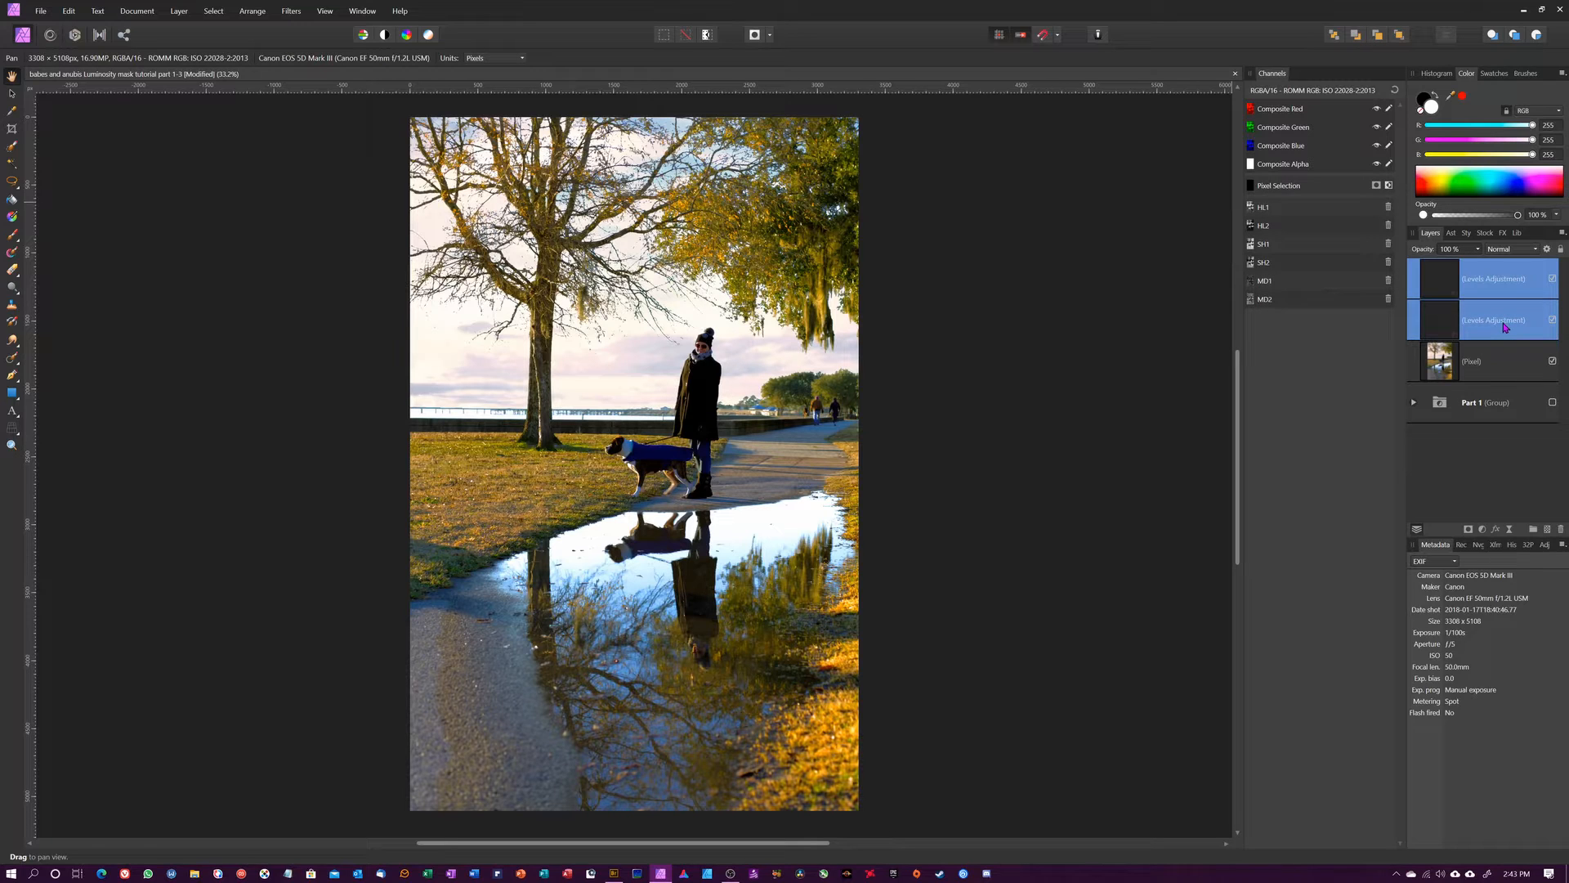
key(ctrl+g)
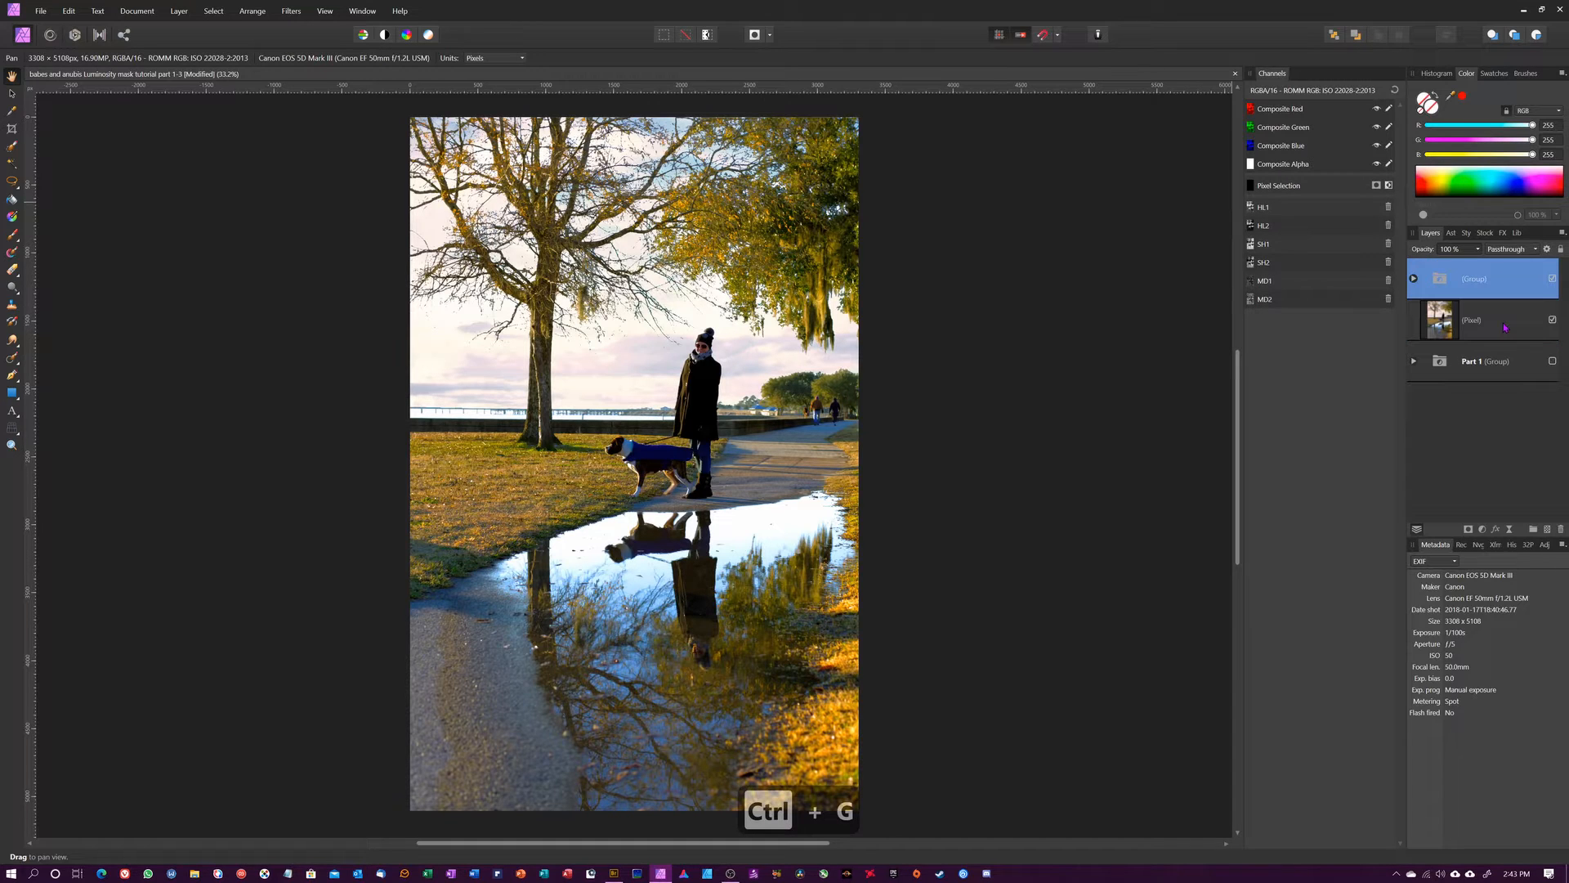
double_click(1483, 279)
text(HL)
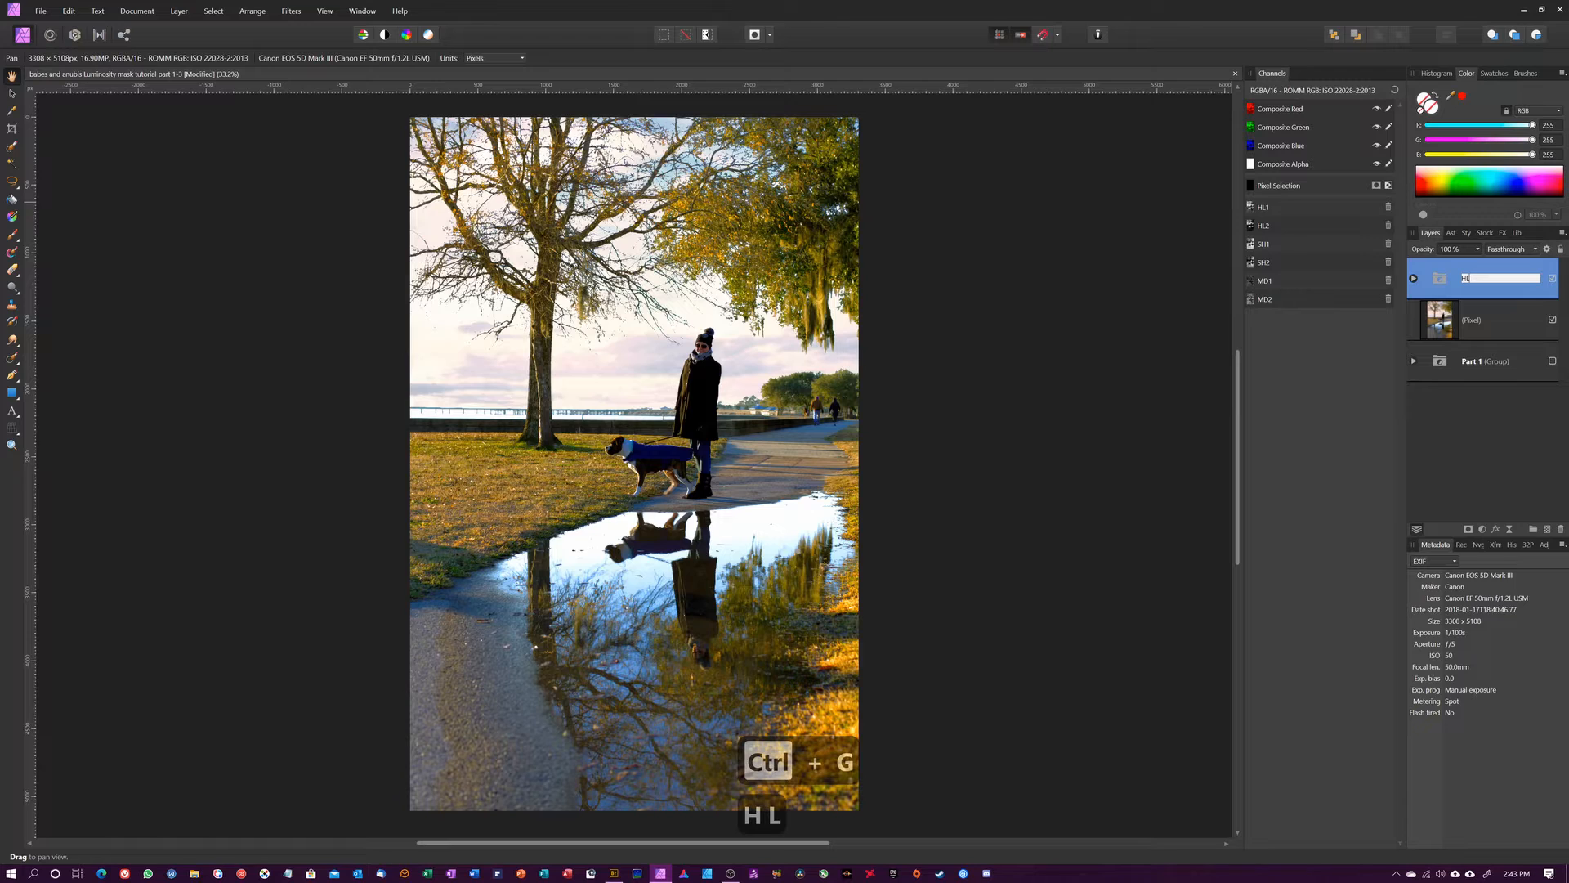
key(Return)
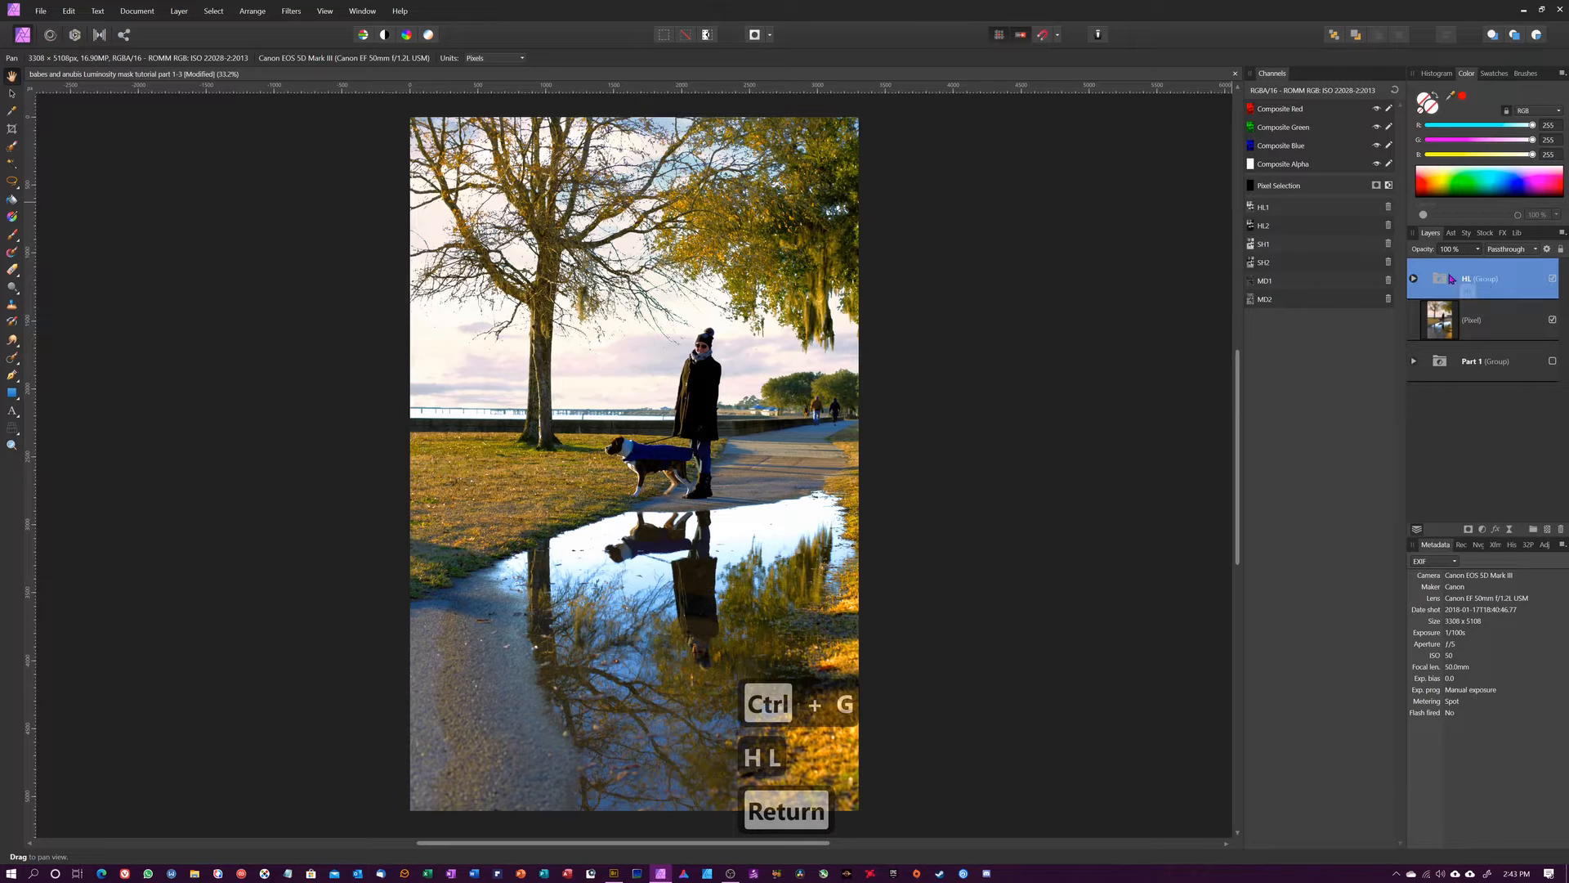
Step: Load the MD1 channel as the pixel selection and add an HSL adjustment masked by it above the HL group
right_click(1269, 283)
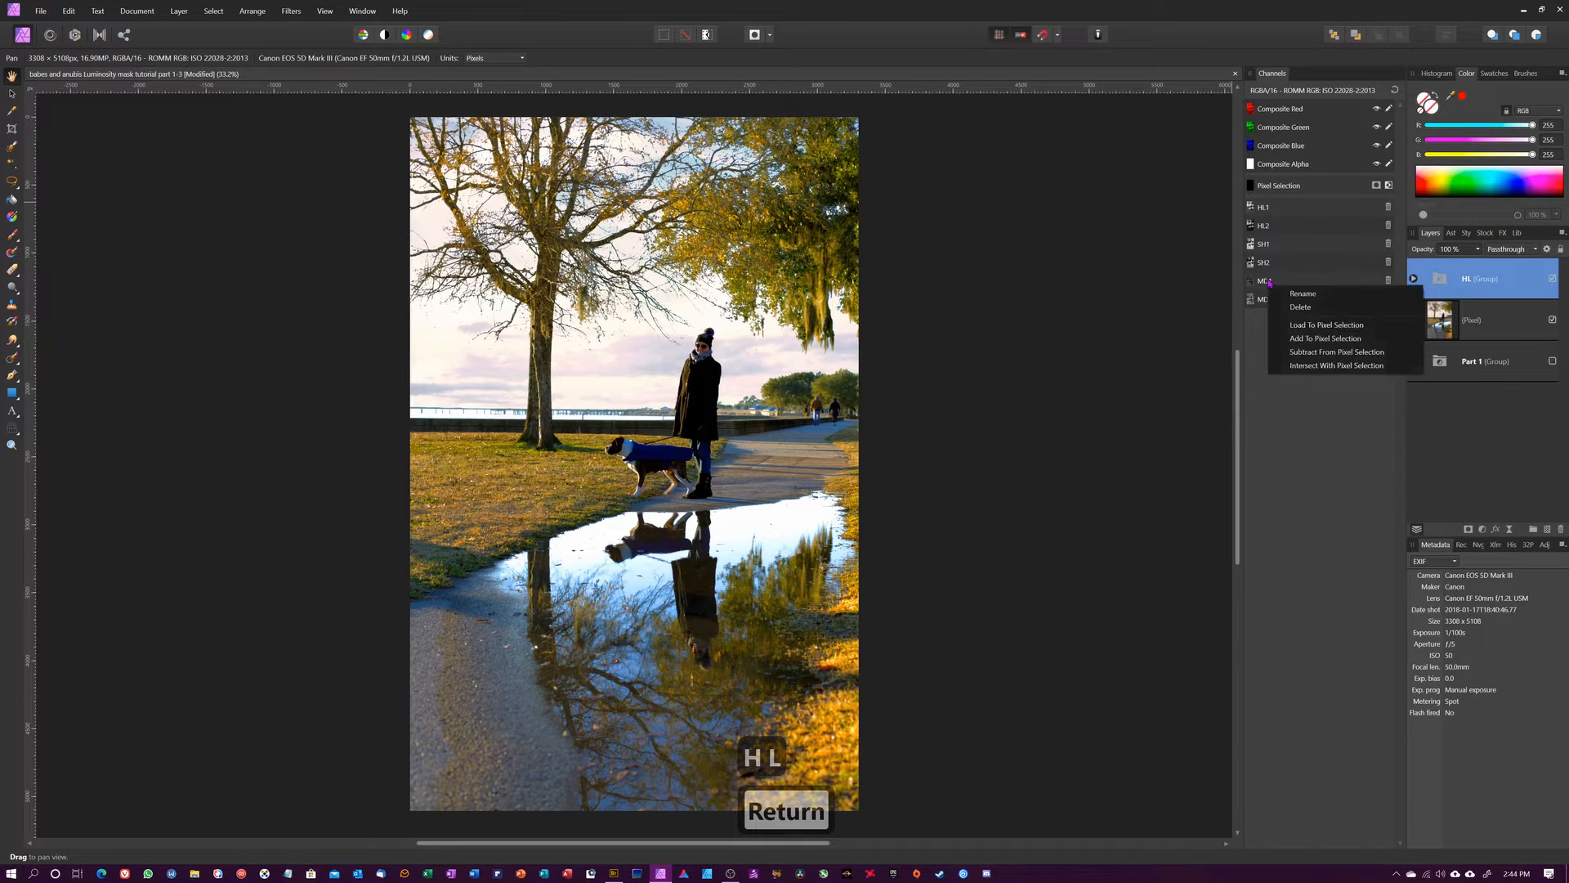
click(1307, 328)
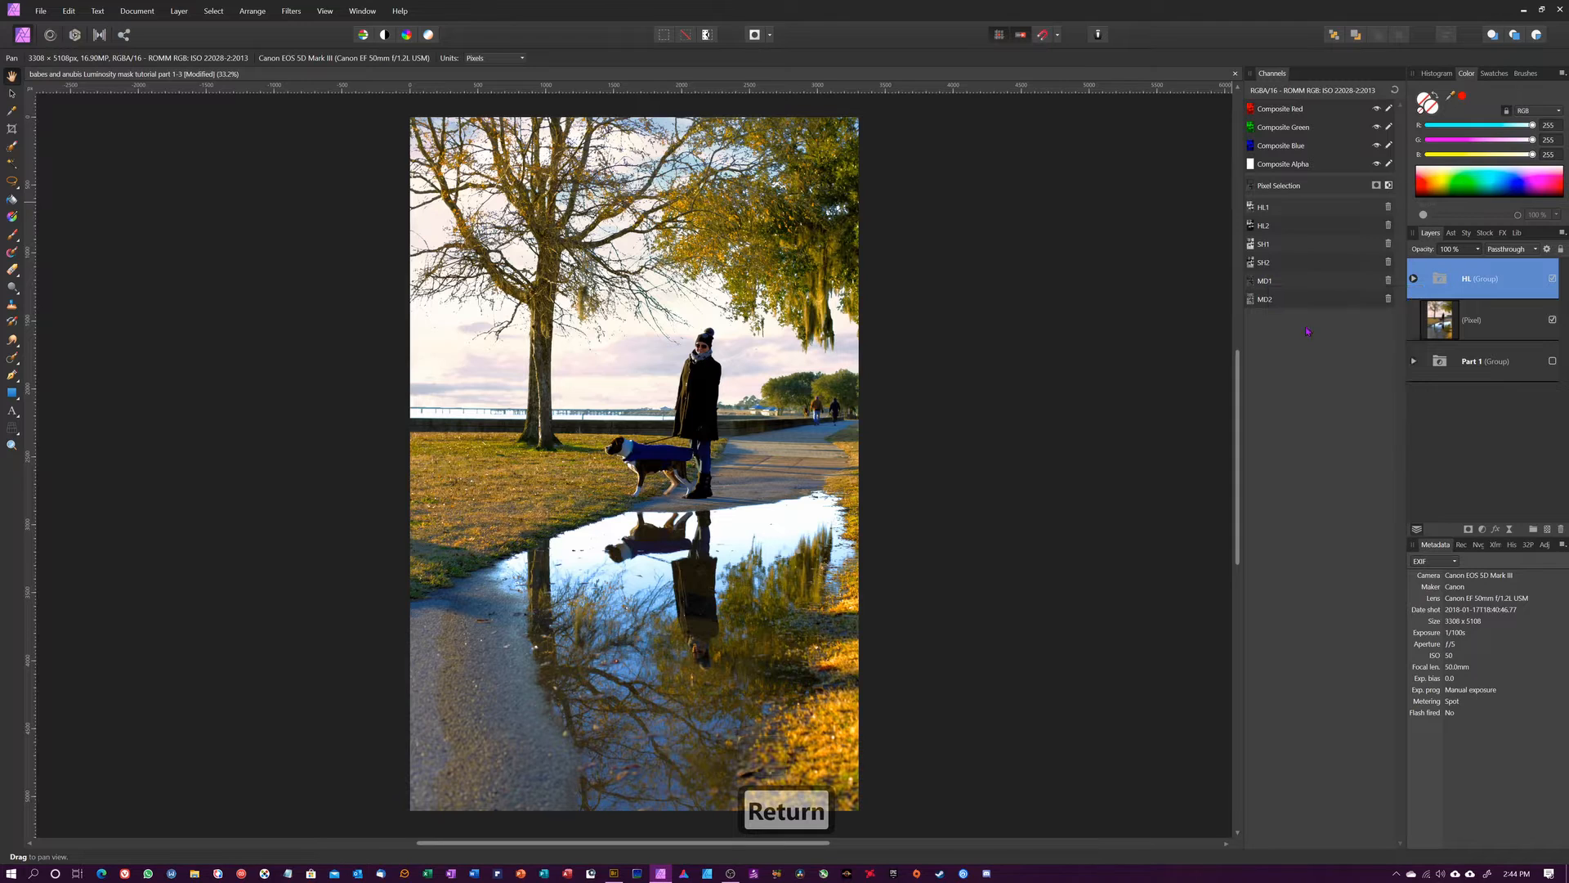
click(1481, 529)
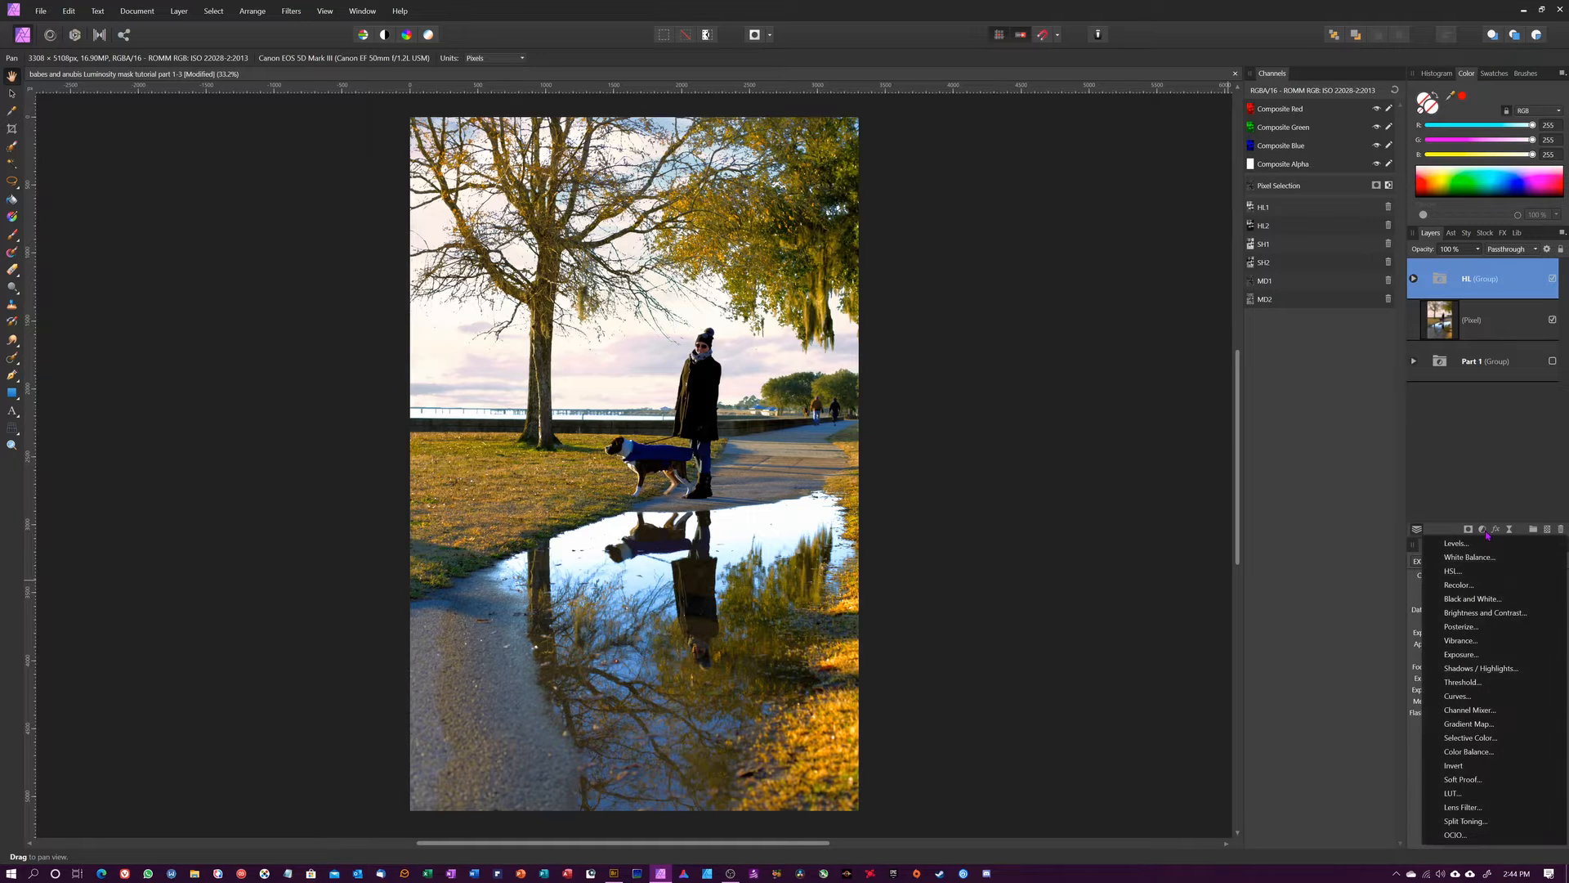
click(1456, 571)
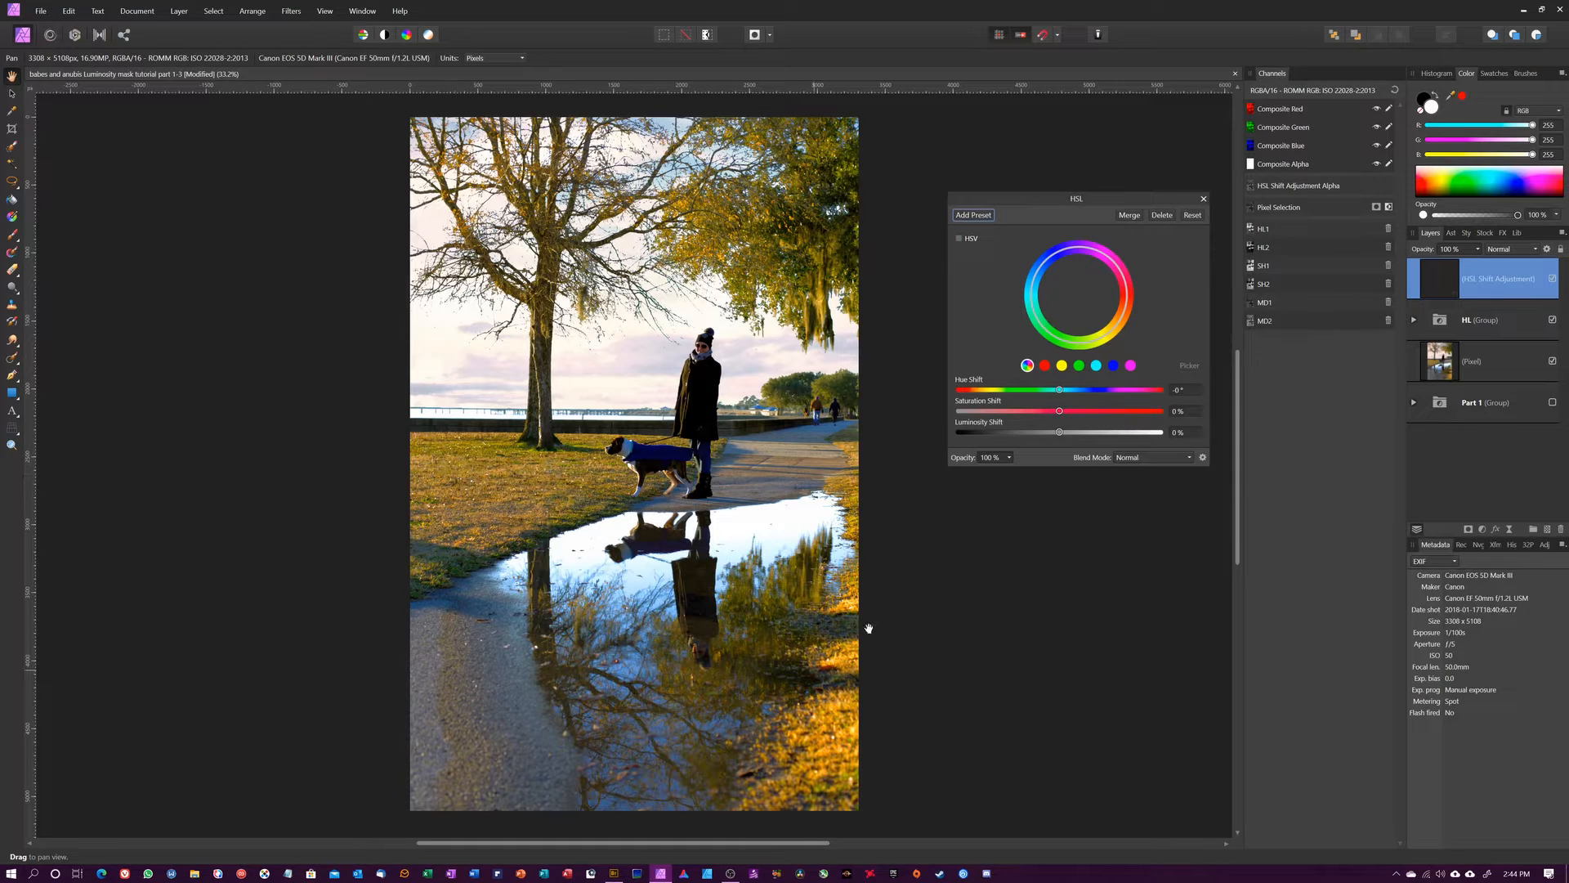
Step: Widen the HSL green range towards yellow and orange, set its hue shift to about 40.8°, and slightly reduce its saturation
click(1080, 367)
drag(1091, 343, 1044, 327)
mouse_move(1059, 390)
mouse_down()
mouse_move(1099, 390)
mouse_move(975, 390)
mouse_move(1136, 391)
mouse_move(1060, 394)
mouse_move(1083, 395)
mouse_up()
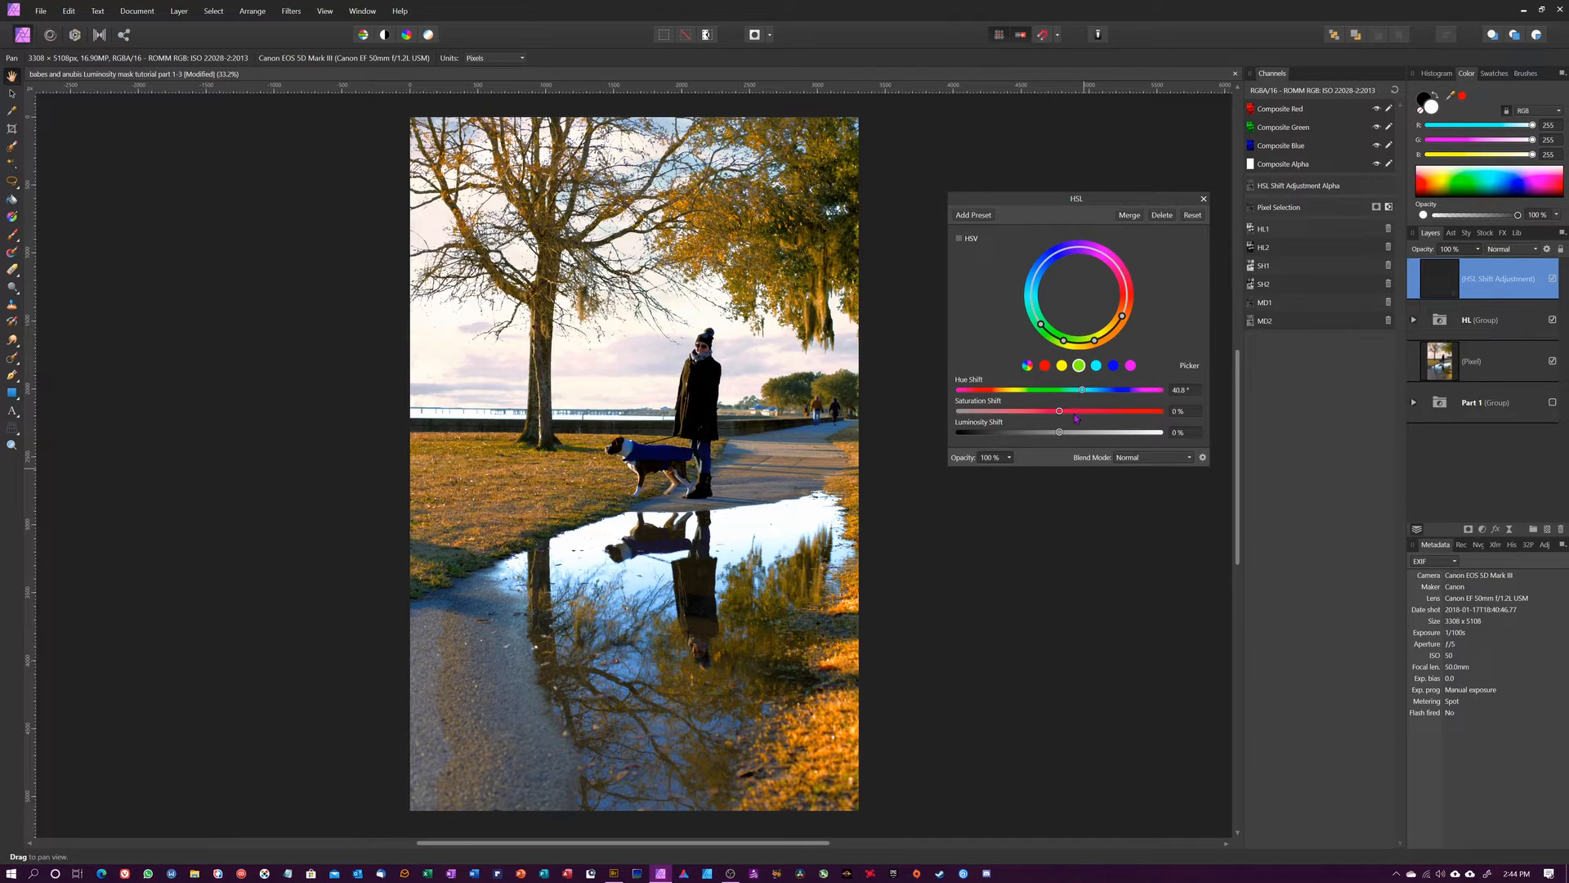
drag(1060, 413, 1051, 414)
click(1204, 199)
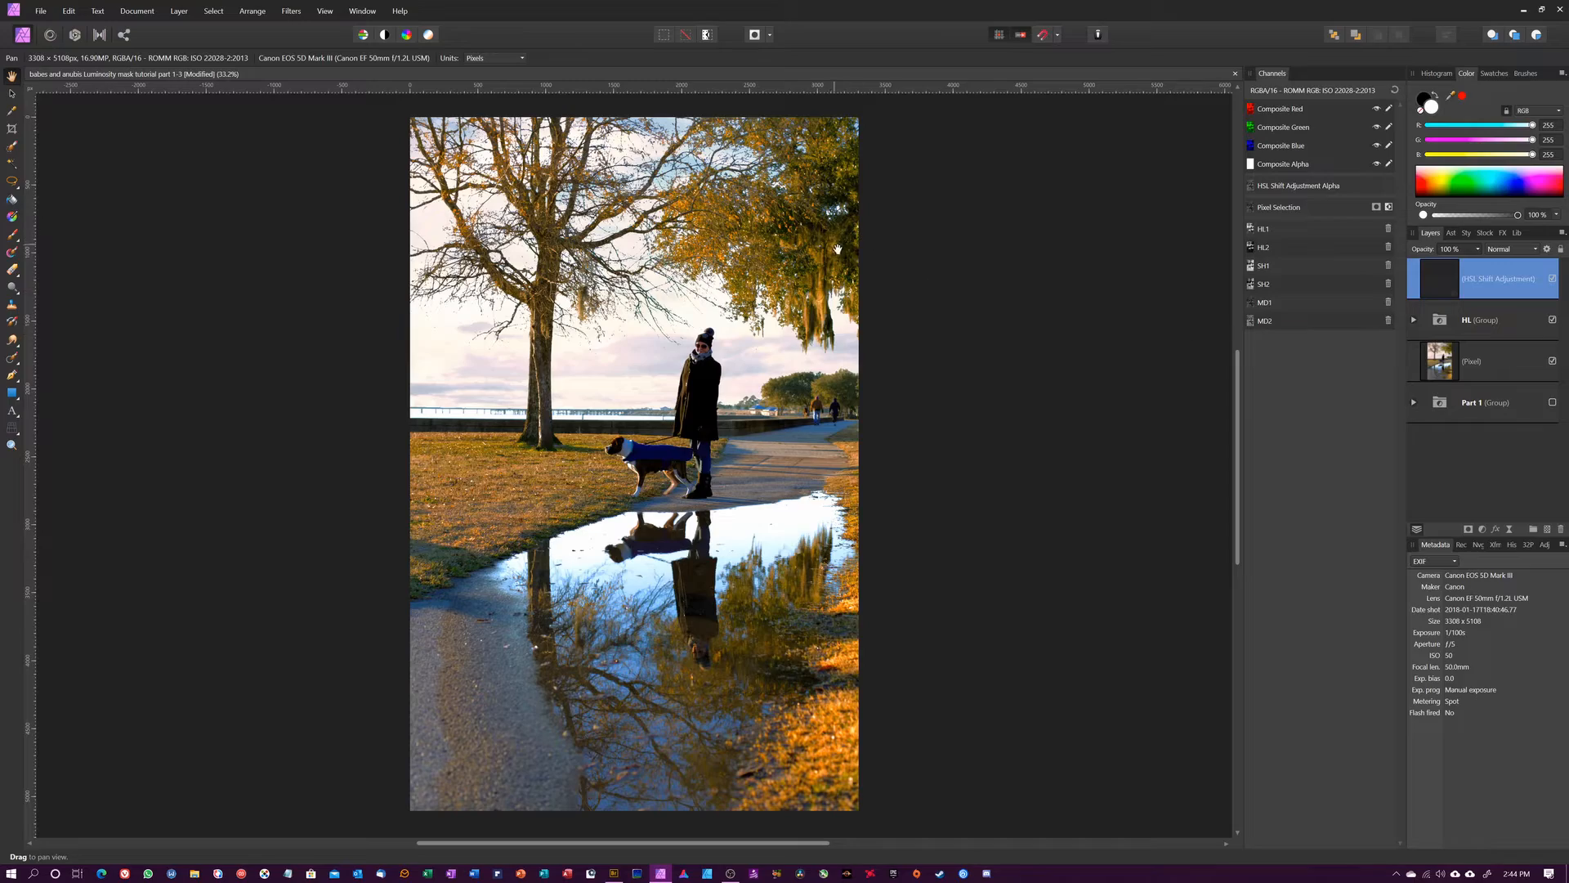
Step: Load the MD2 channel as the pixel selection, add an HSL adjustment masked by it above the existing one, and deselect
right_click(1271, 325)
click(1324, 363)
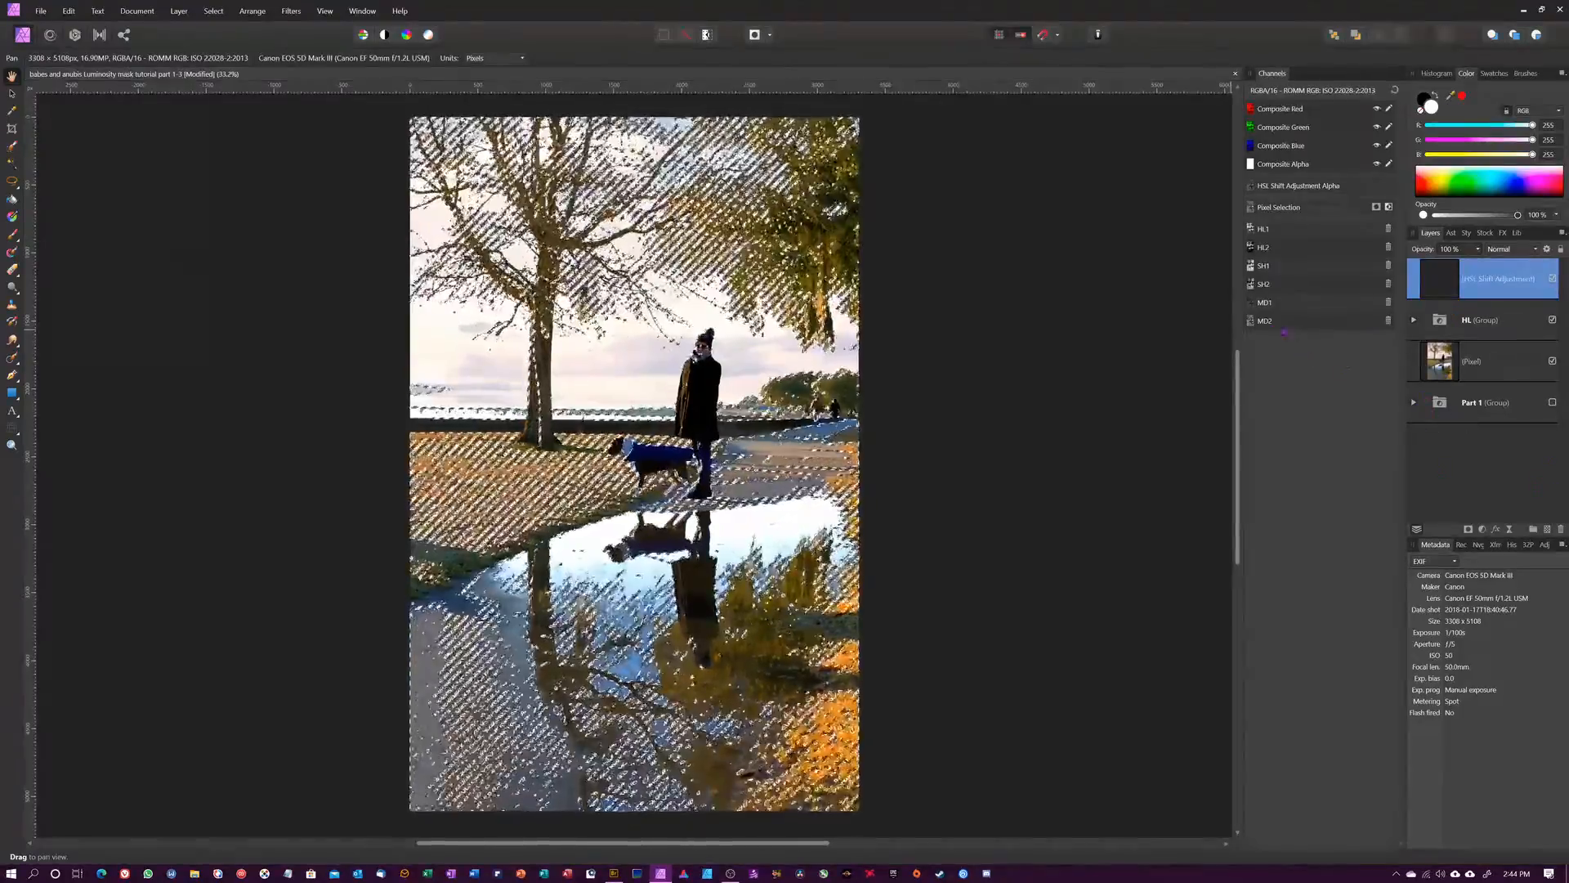
click(1486, 535)
click(1471, 584)
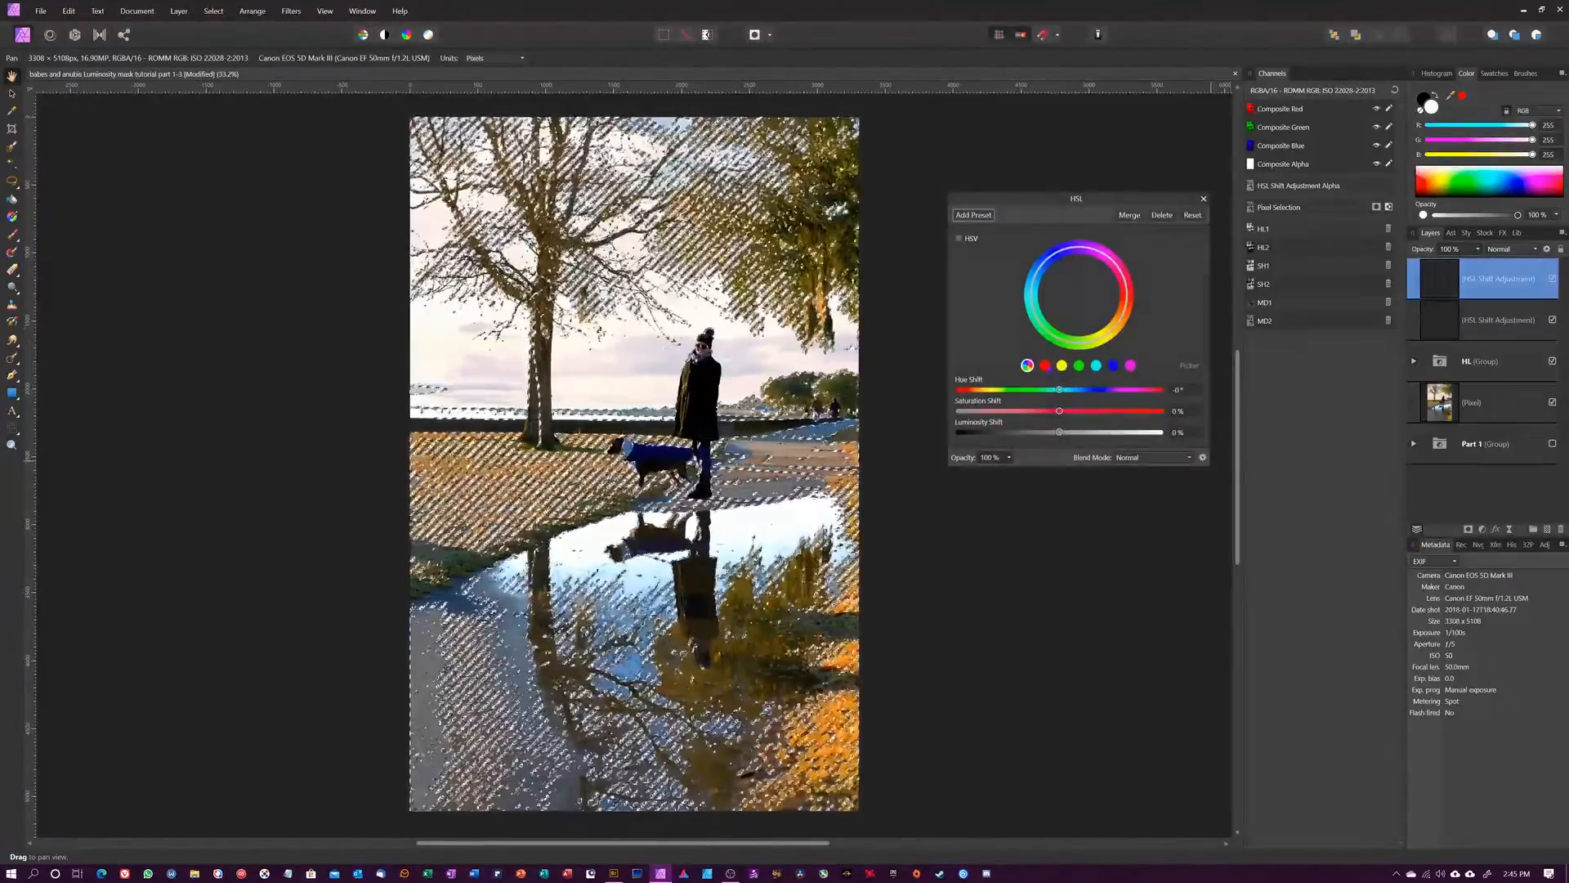
key(ctrl+d)
Step: Set the green range of the MD2 HSL adjustment to a hue shift of about 15.7° and a luminosity shift of 11%
click(1079, 366)
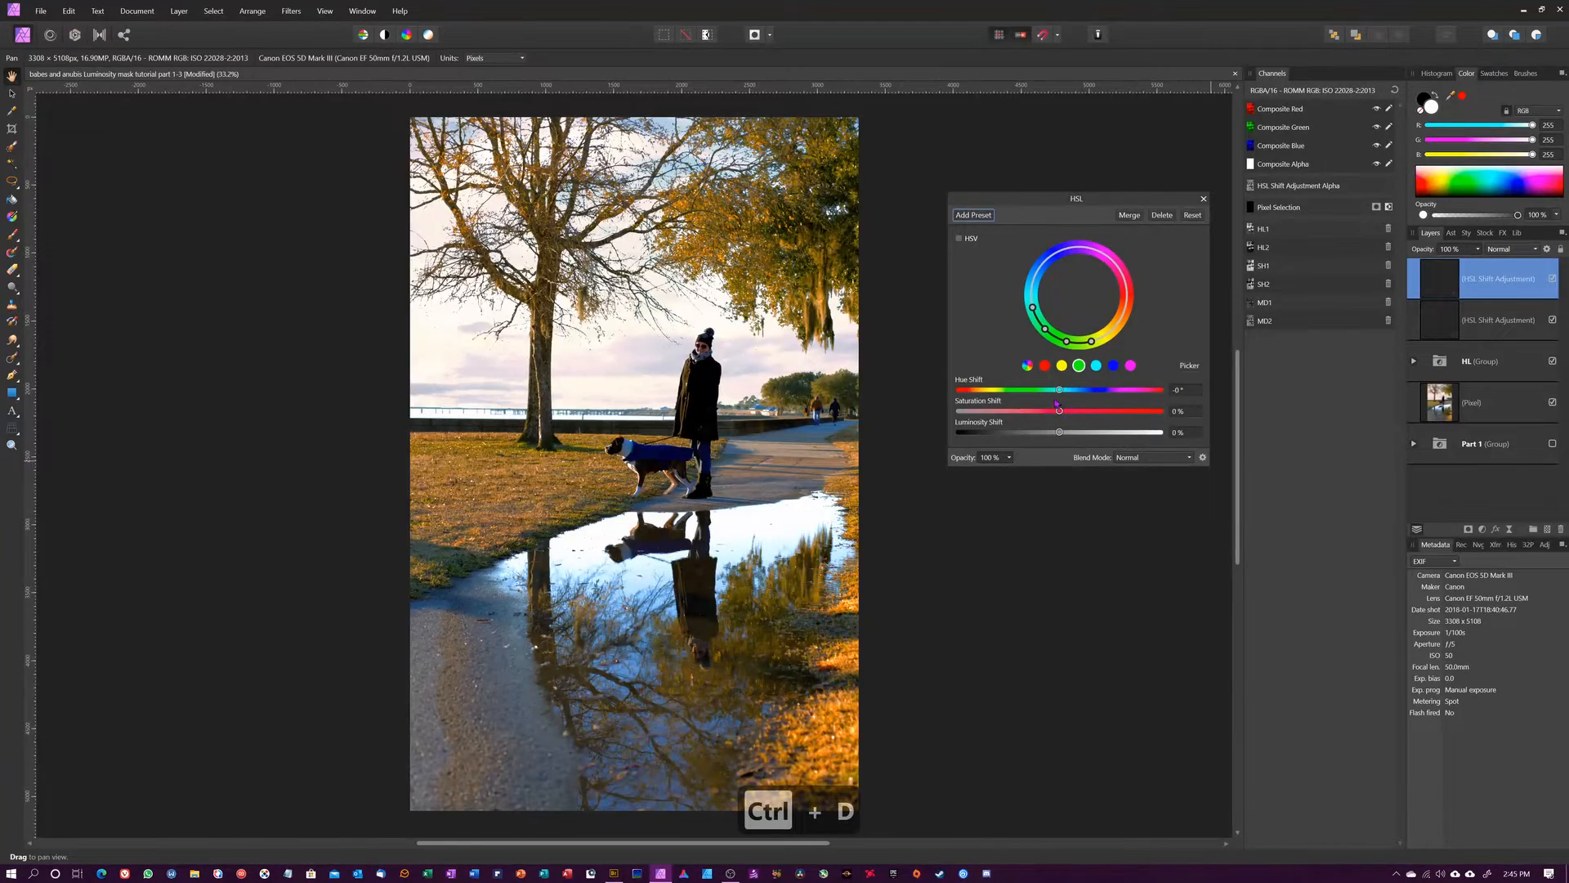
drag(1060, 390, 1069, 393)
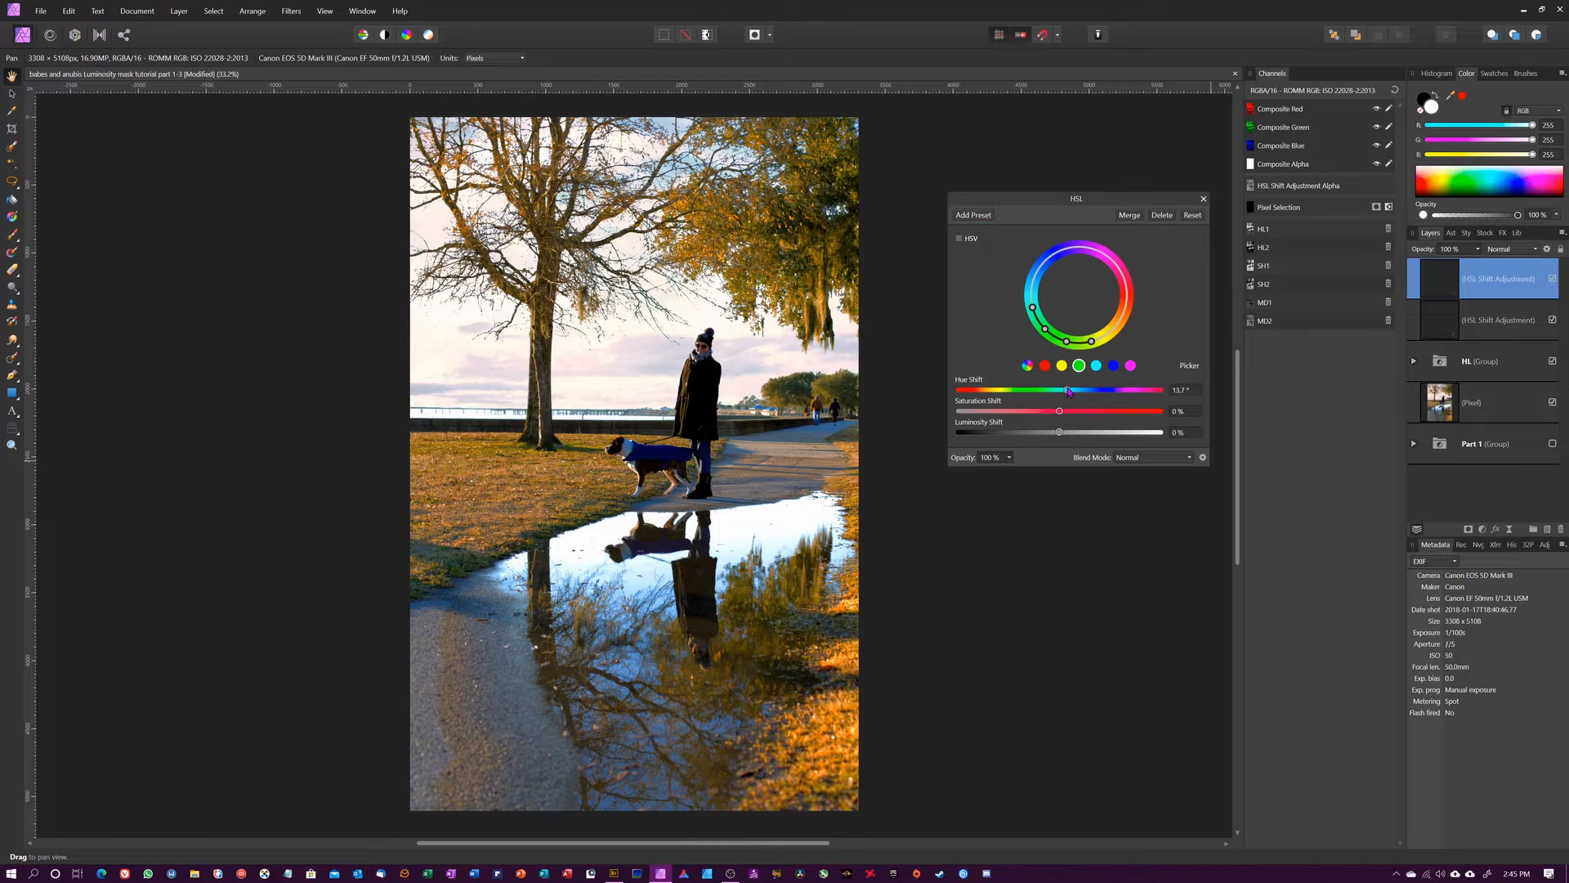
drag(1062, 434, 1074, 433)
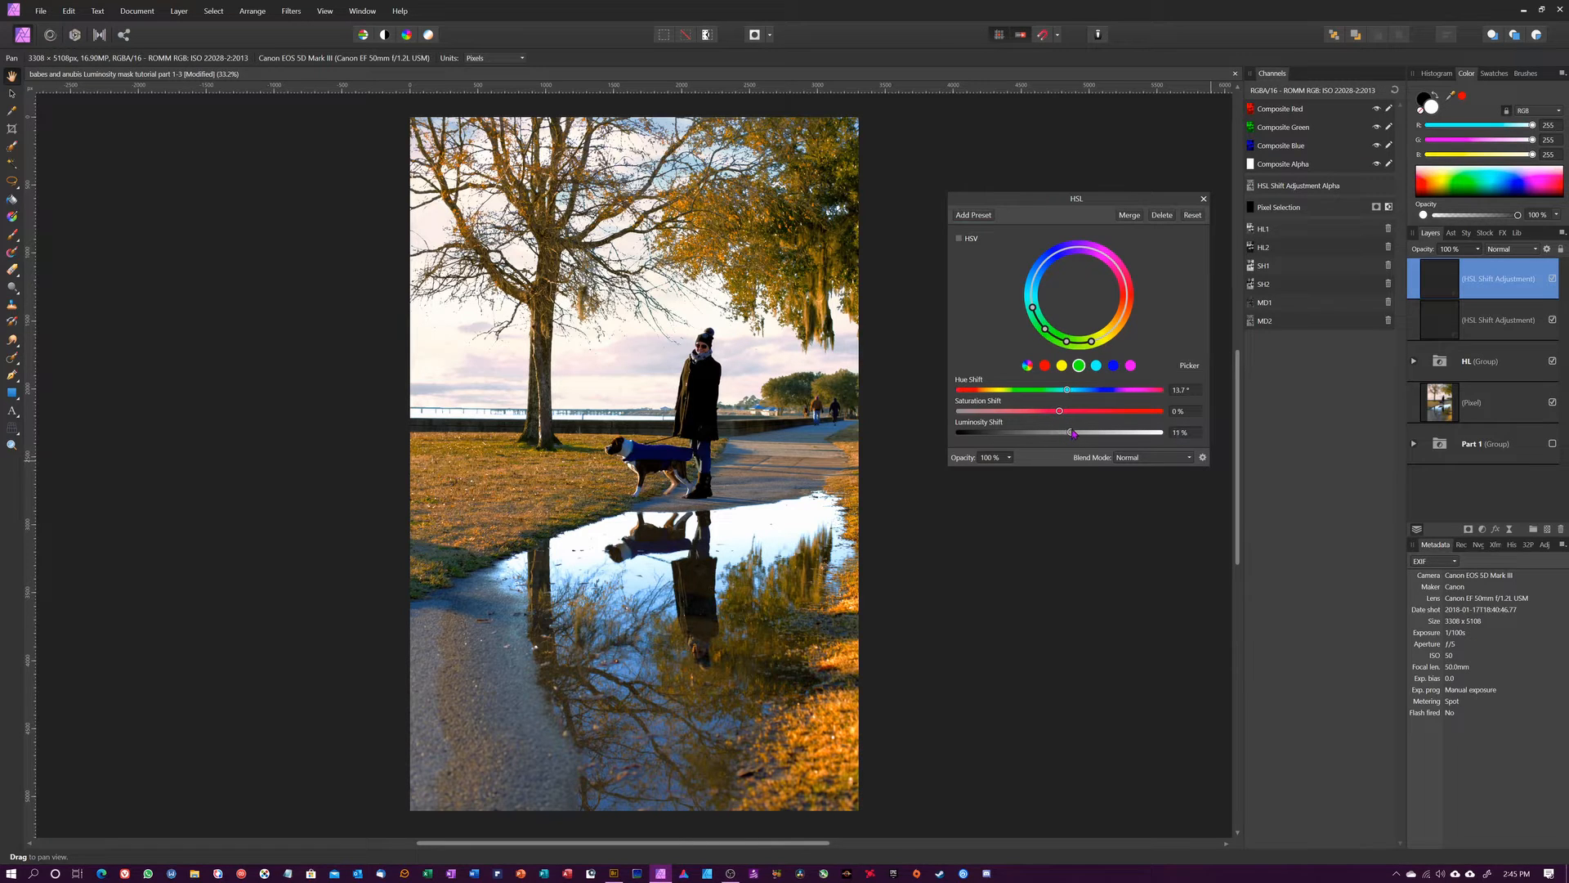
click(1202, 199)
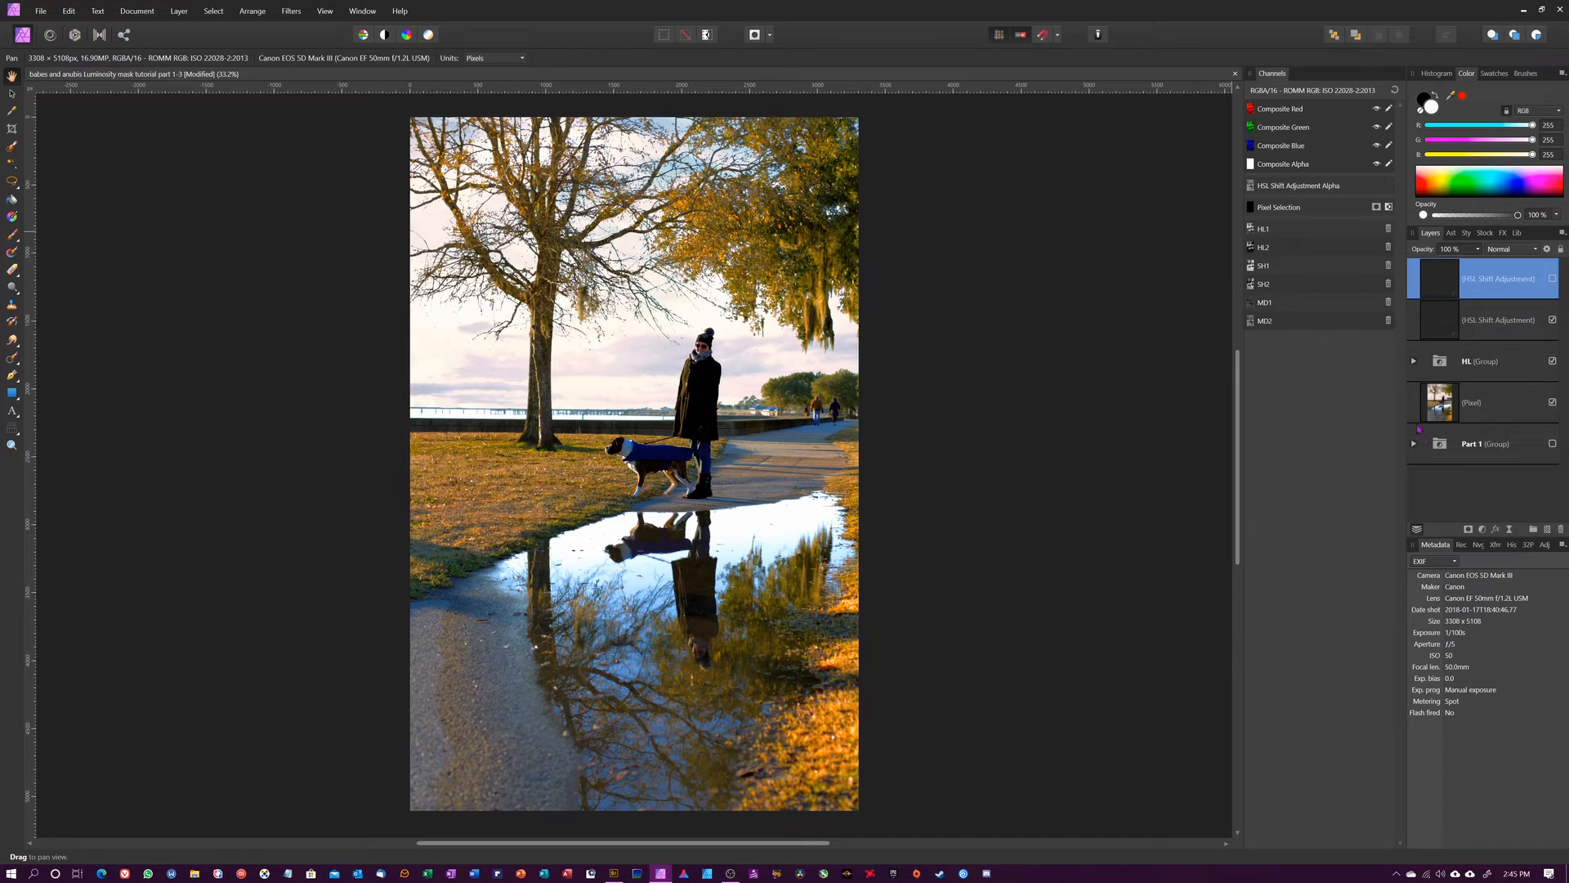
Step: Group the two HSL adjustments and name the group MD
shift+click(1513, 328)
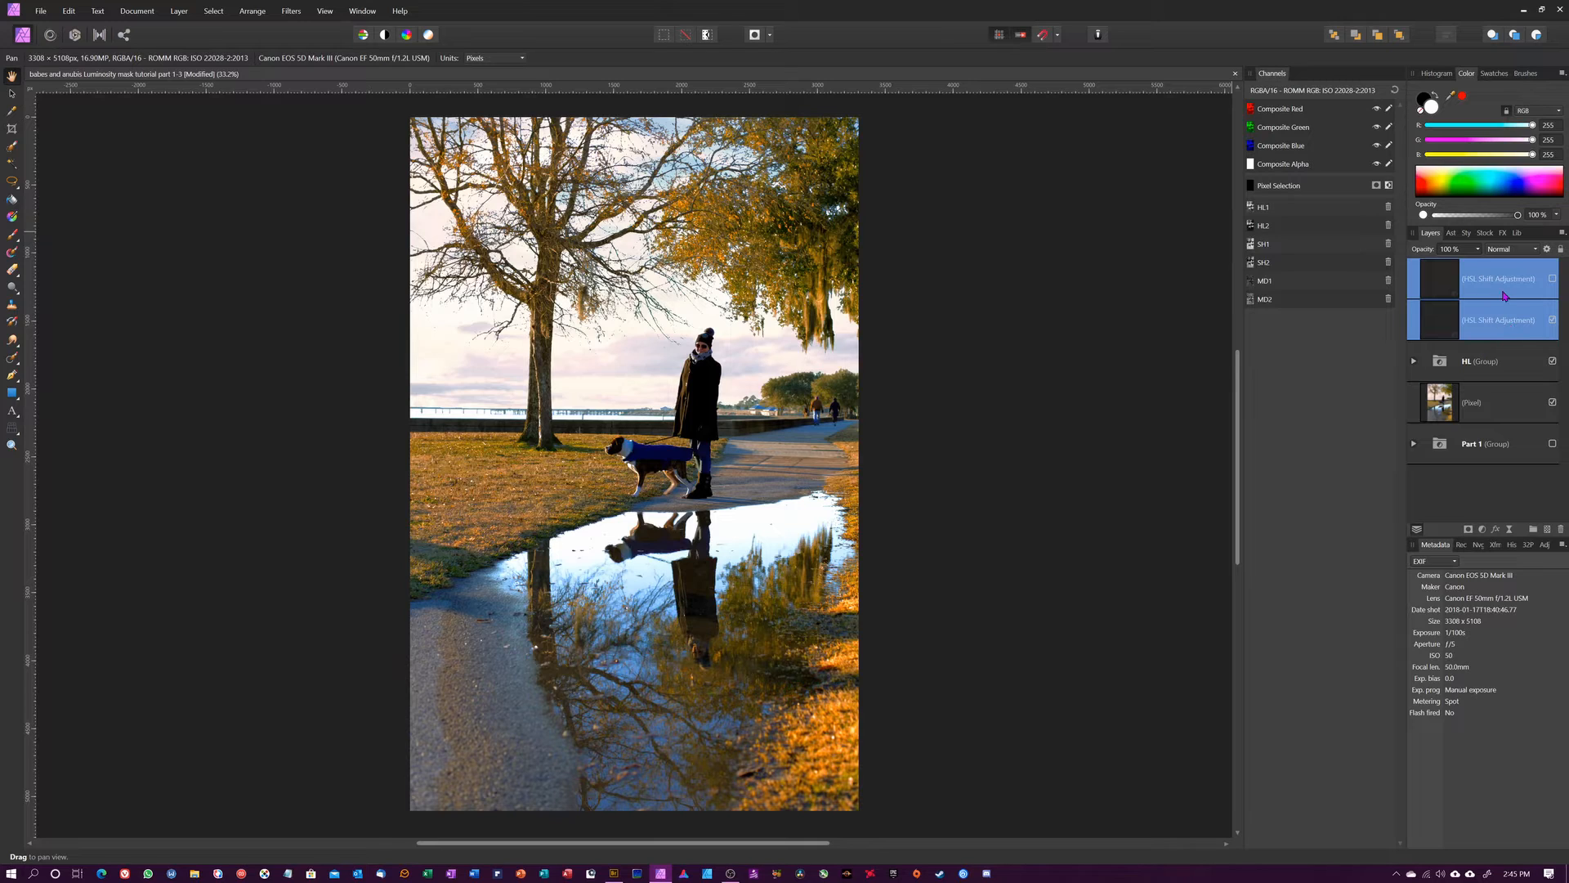
key(ctrl+g)
double_click(1475, 280)
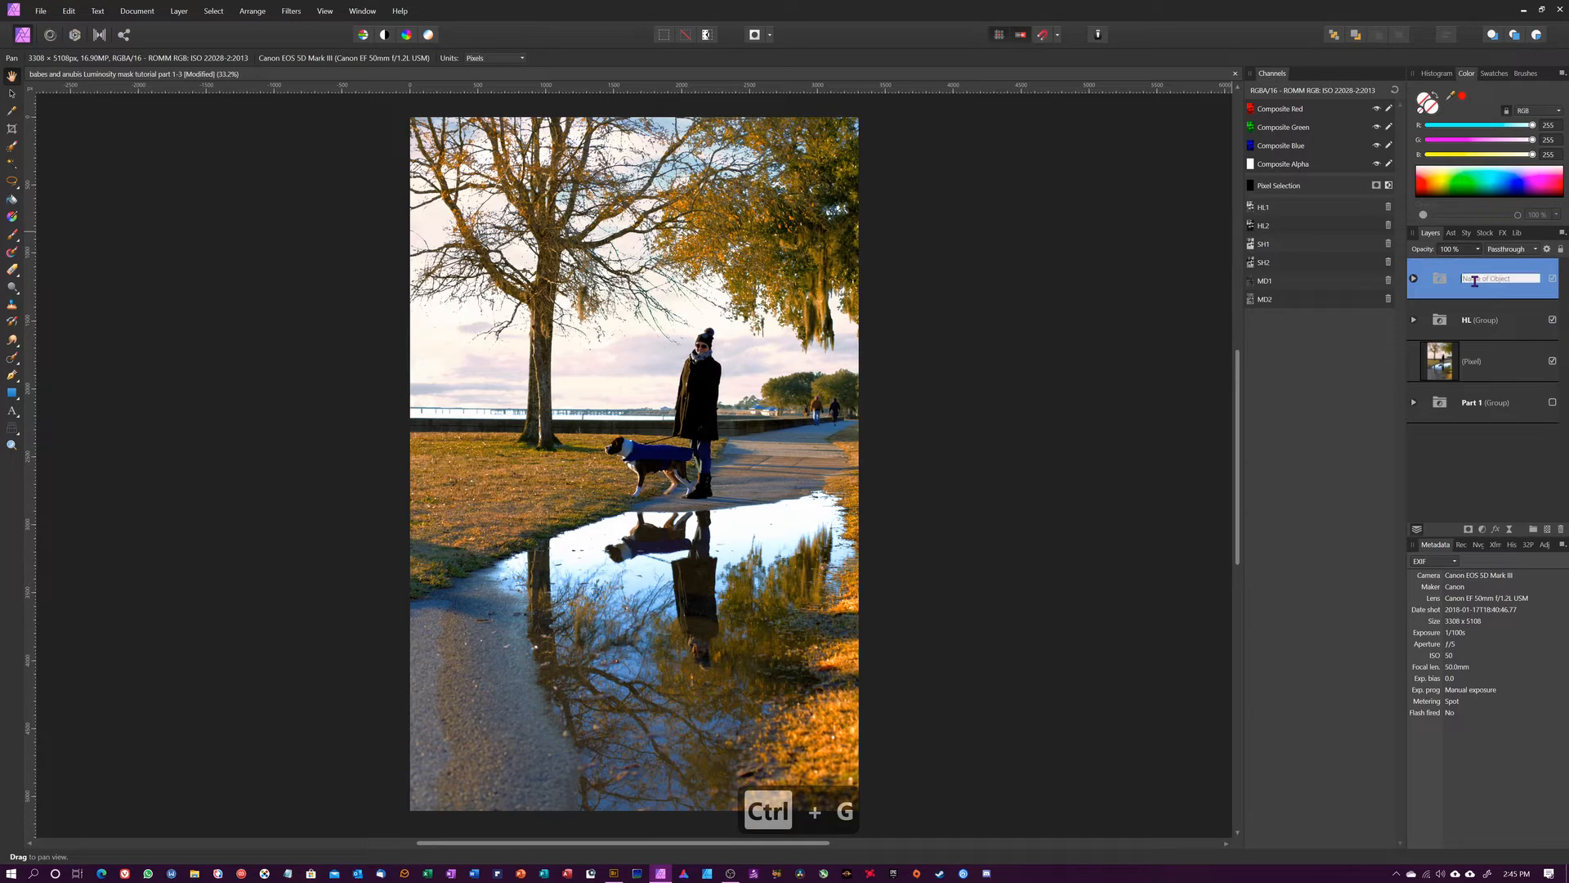
text(MD)
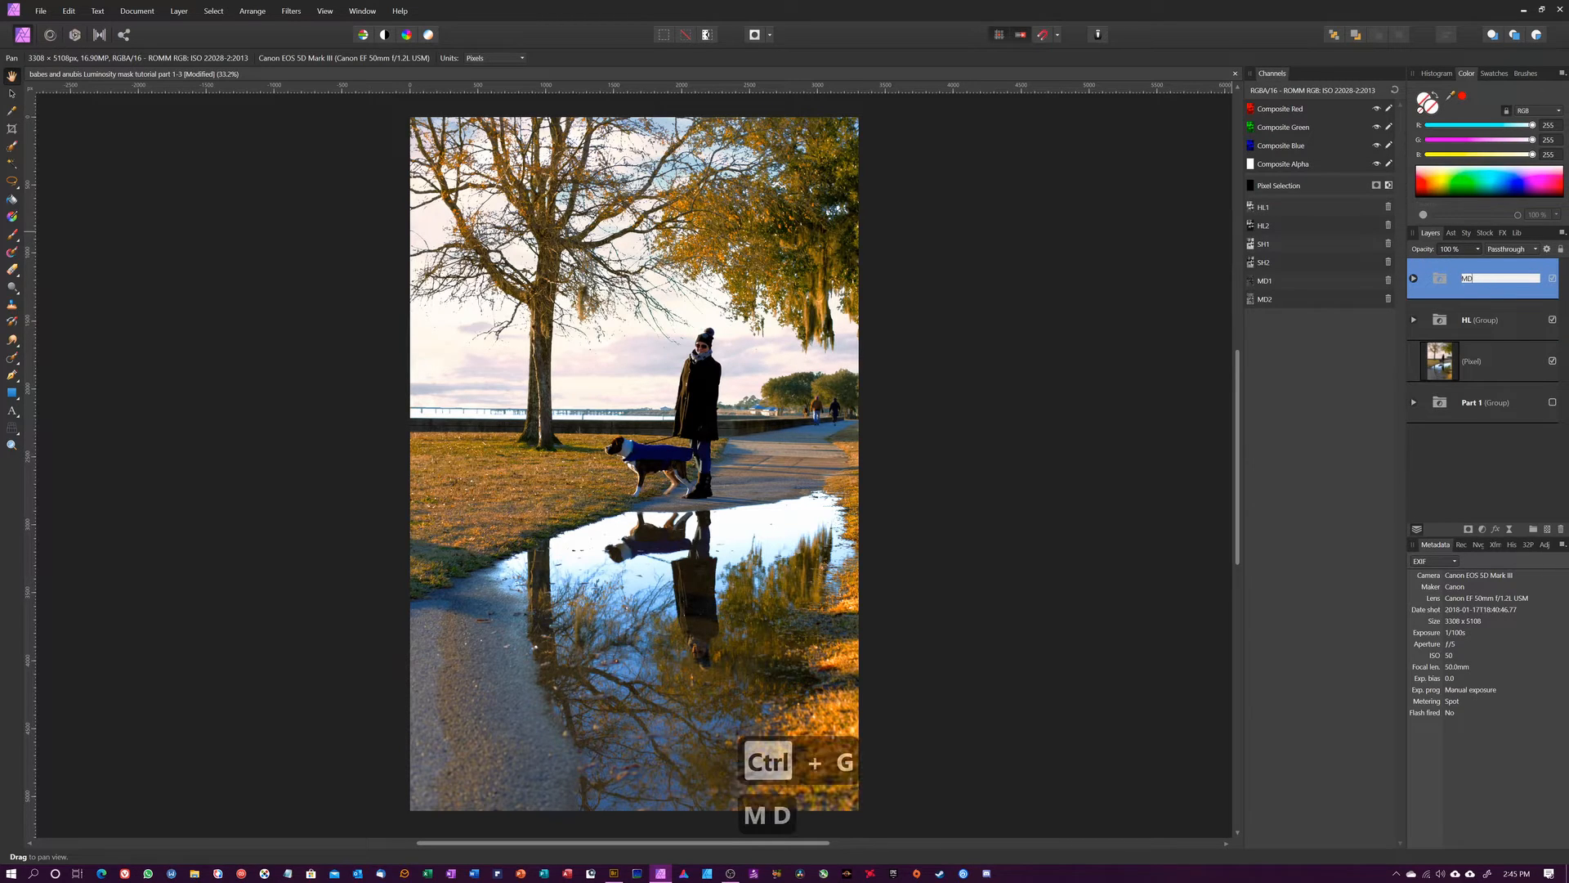
key(Return)
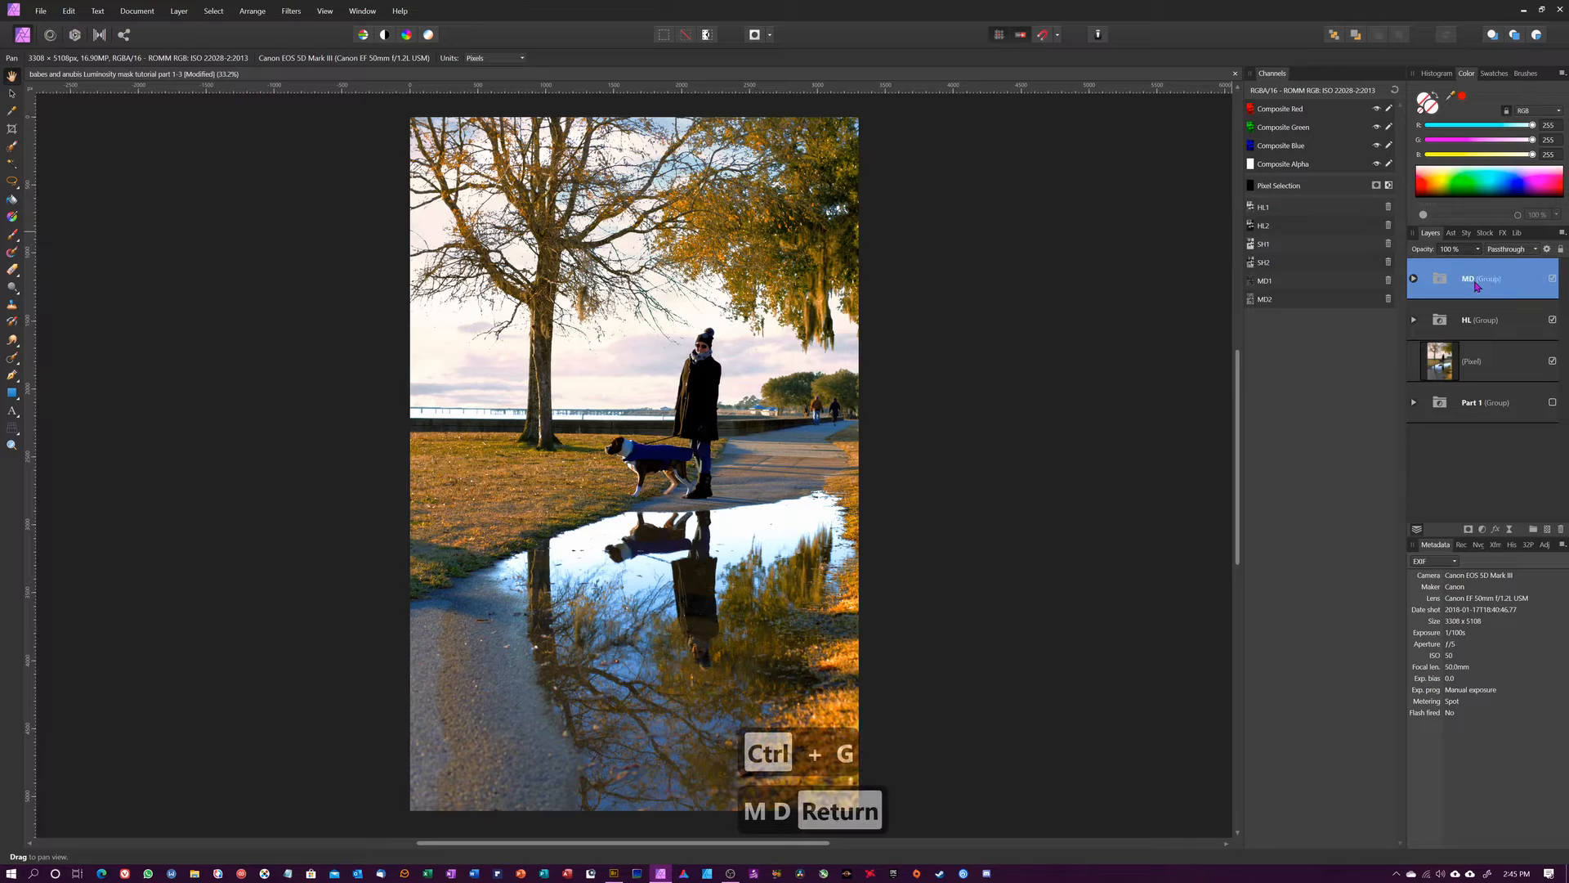
Step: Load the SH1 channel as the pixel selection, add a Curves adjustment masked by it above the MD group, and deselect
right_click(1279, 245)
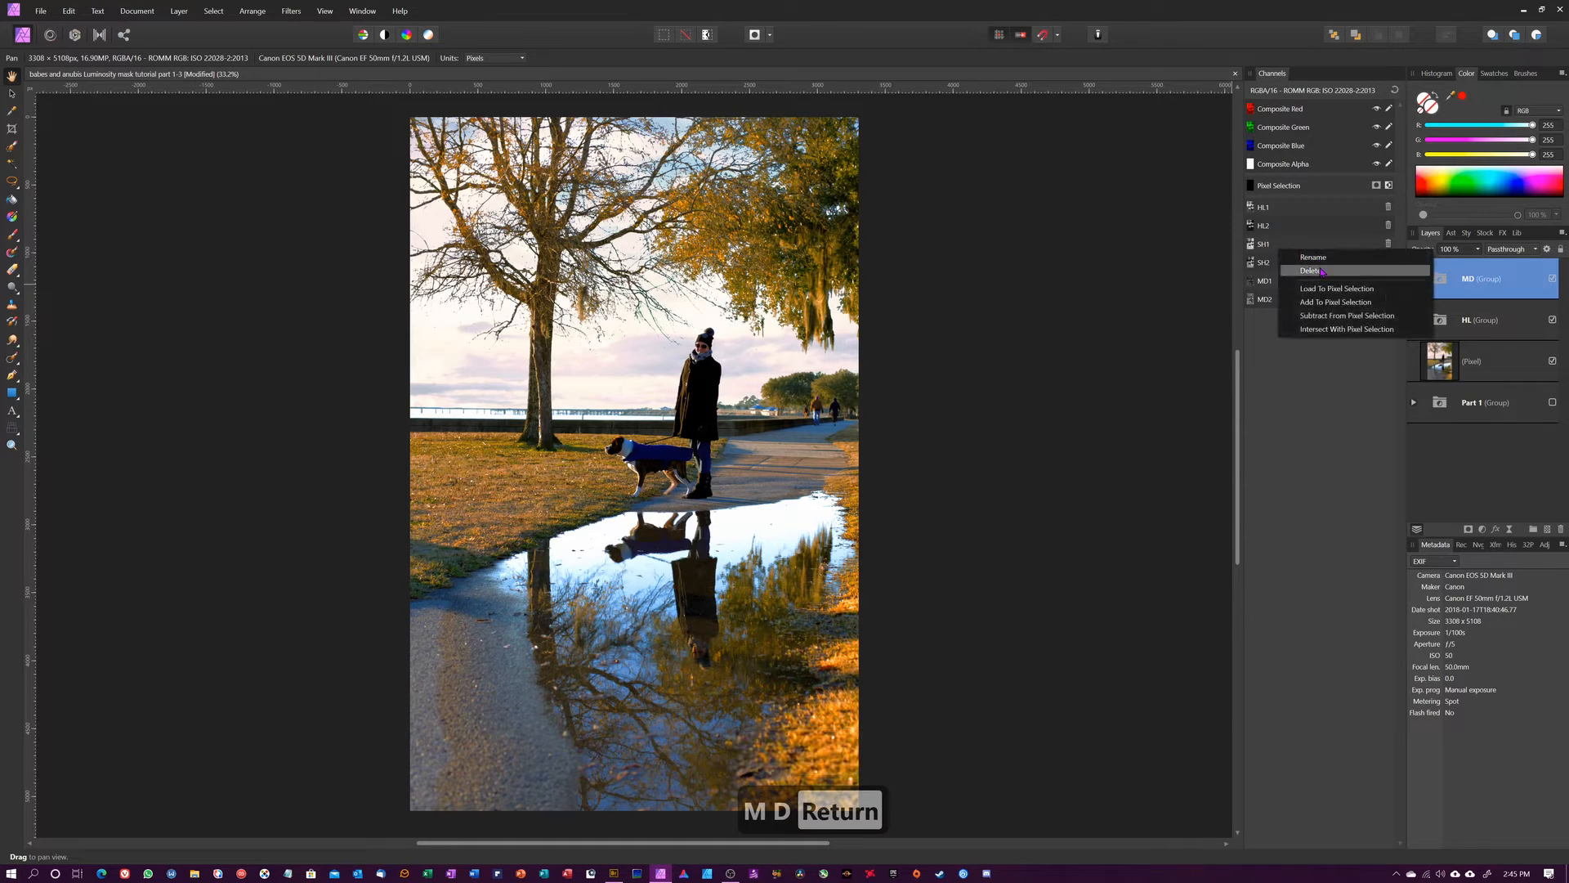
click(1337, 288)
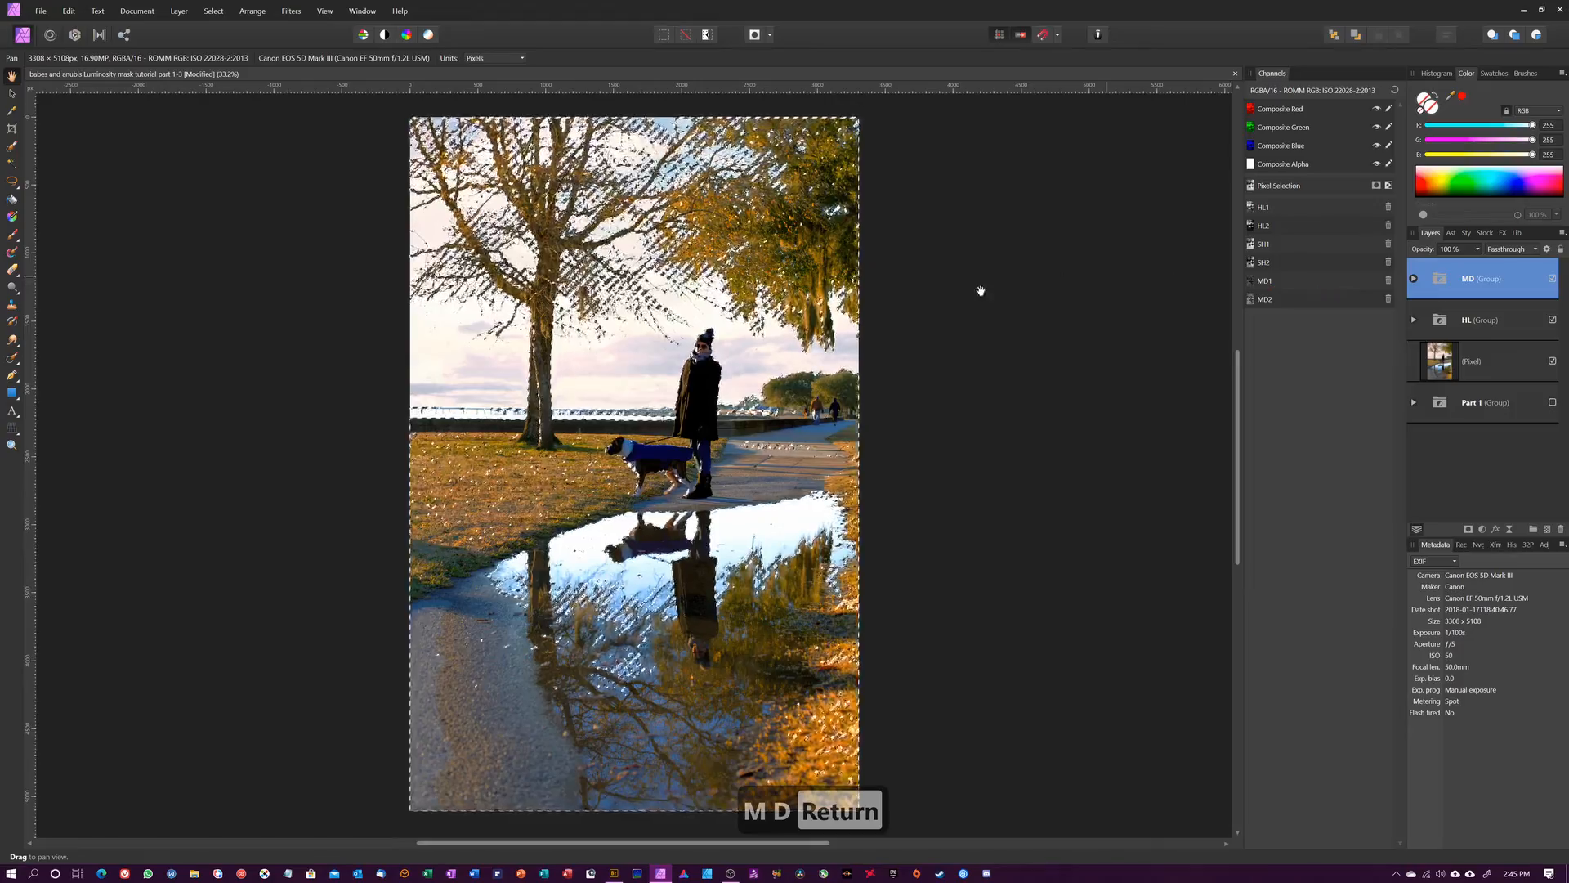
click(1483, 531)
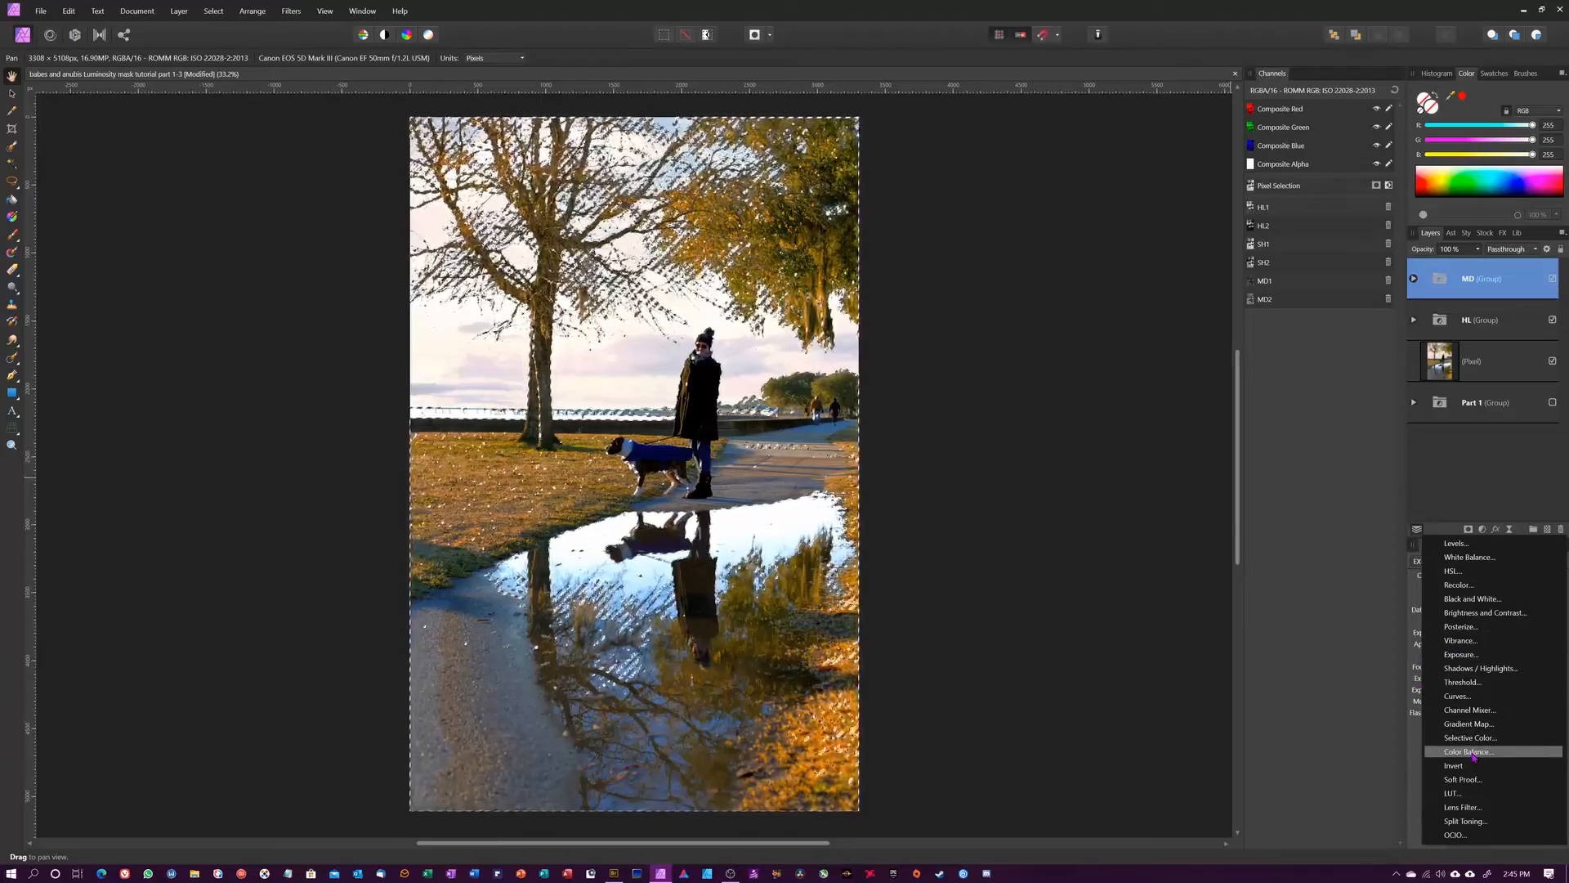
click(1457, 696)
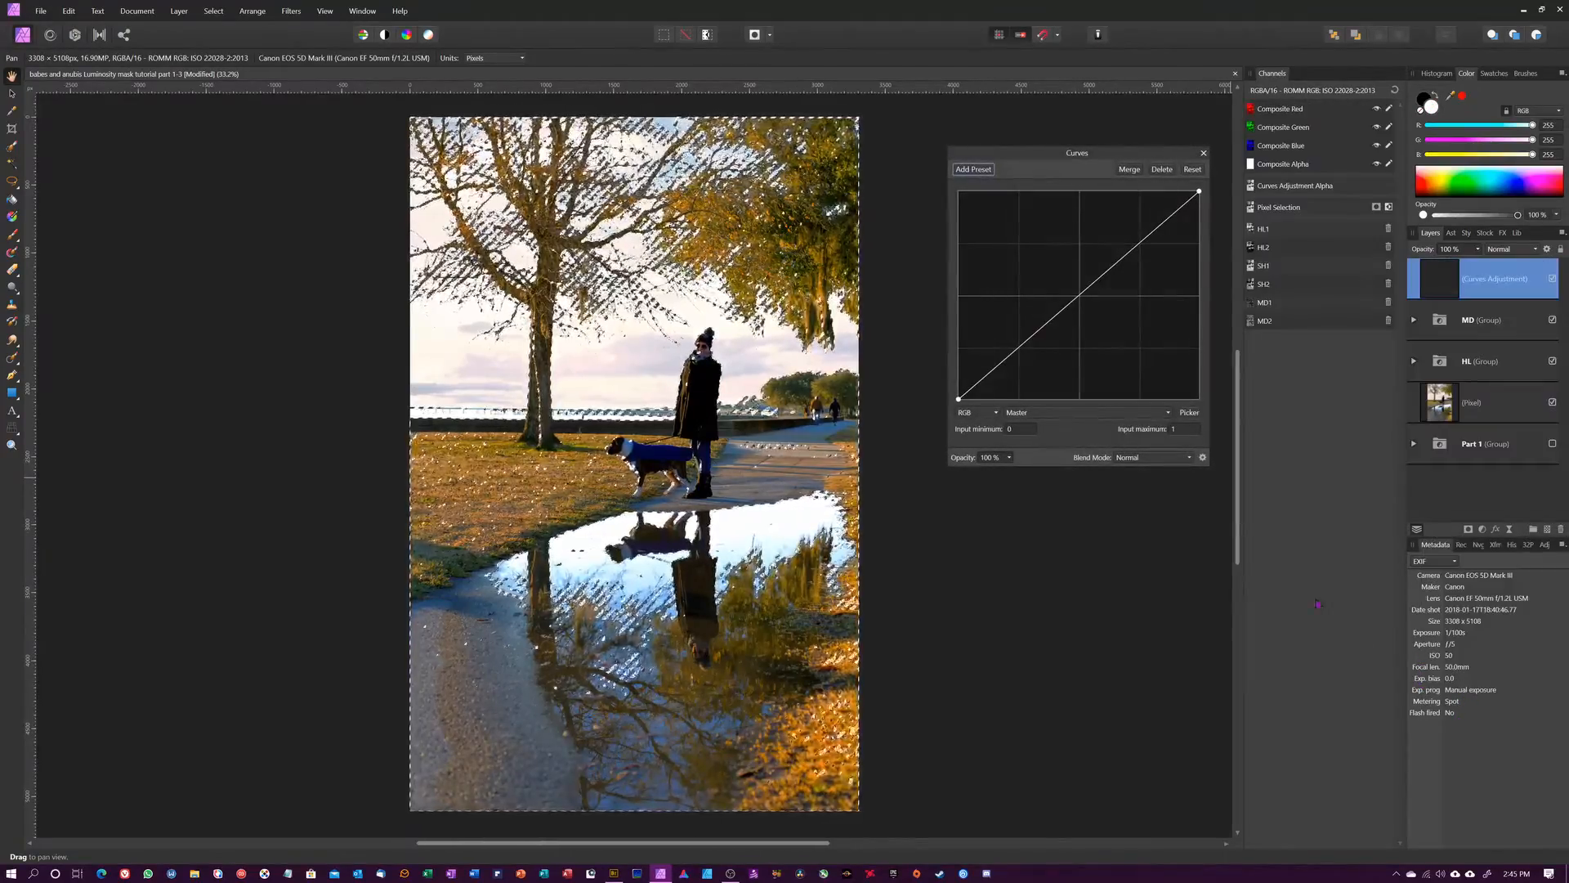
key(ctrl+d)
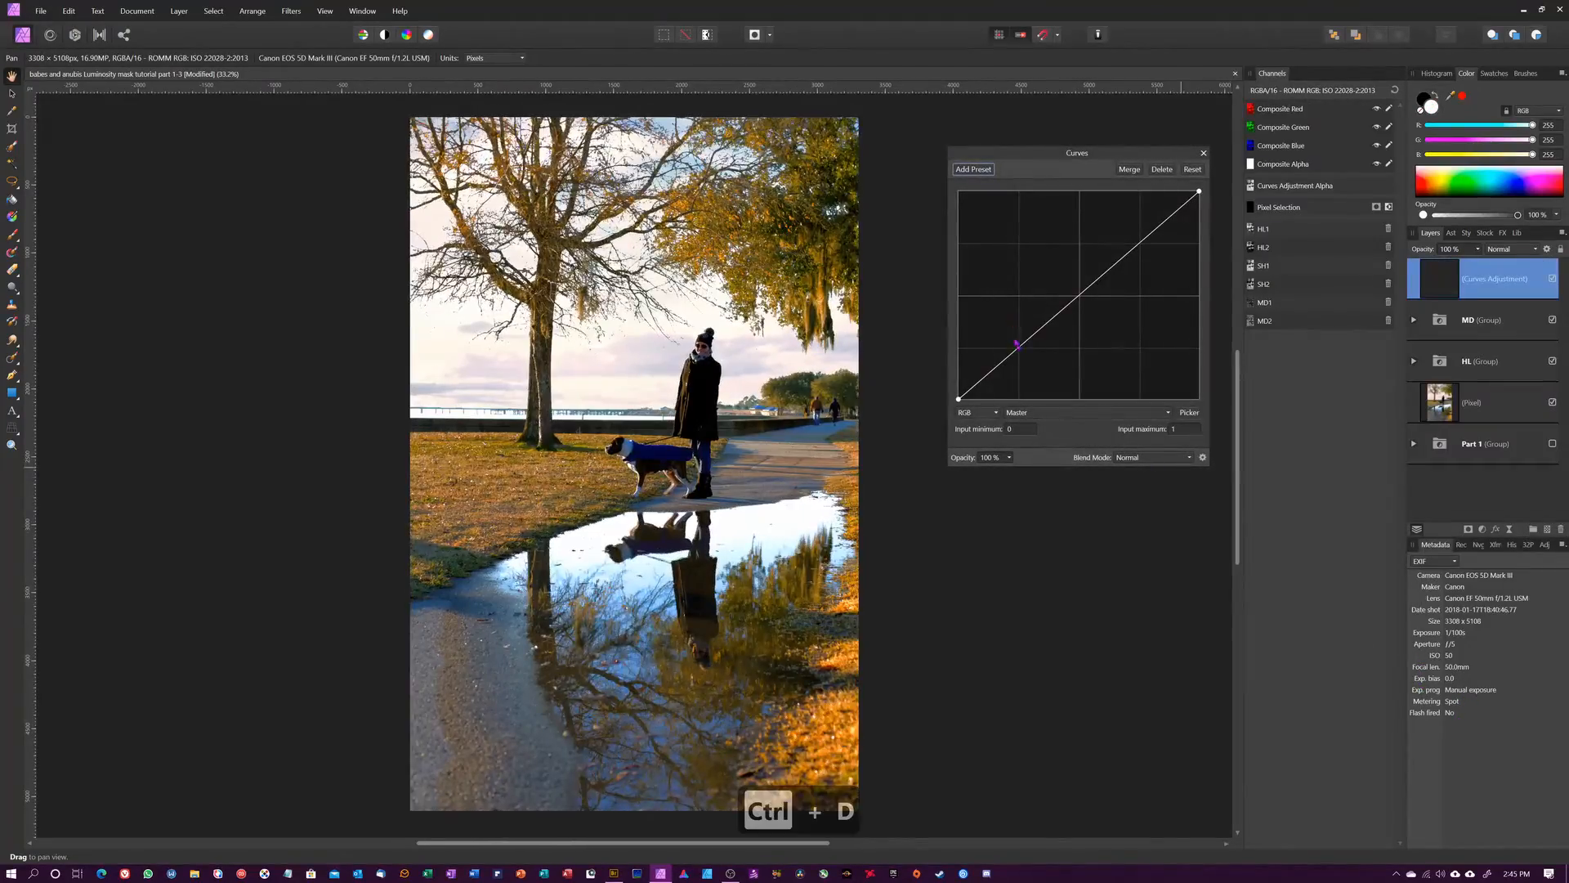
Step: Shape the master curve into a gentle S by lowering a point in the shadows and raising one in the highlights
drag(1020, 349, 1027, 353)
click(1128, 268)
drag(1130, 269, 1122, 253)
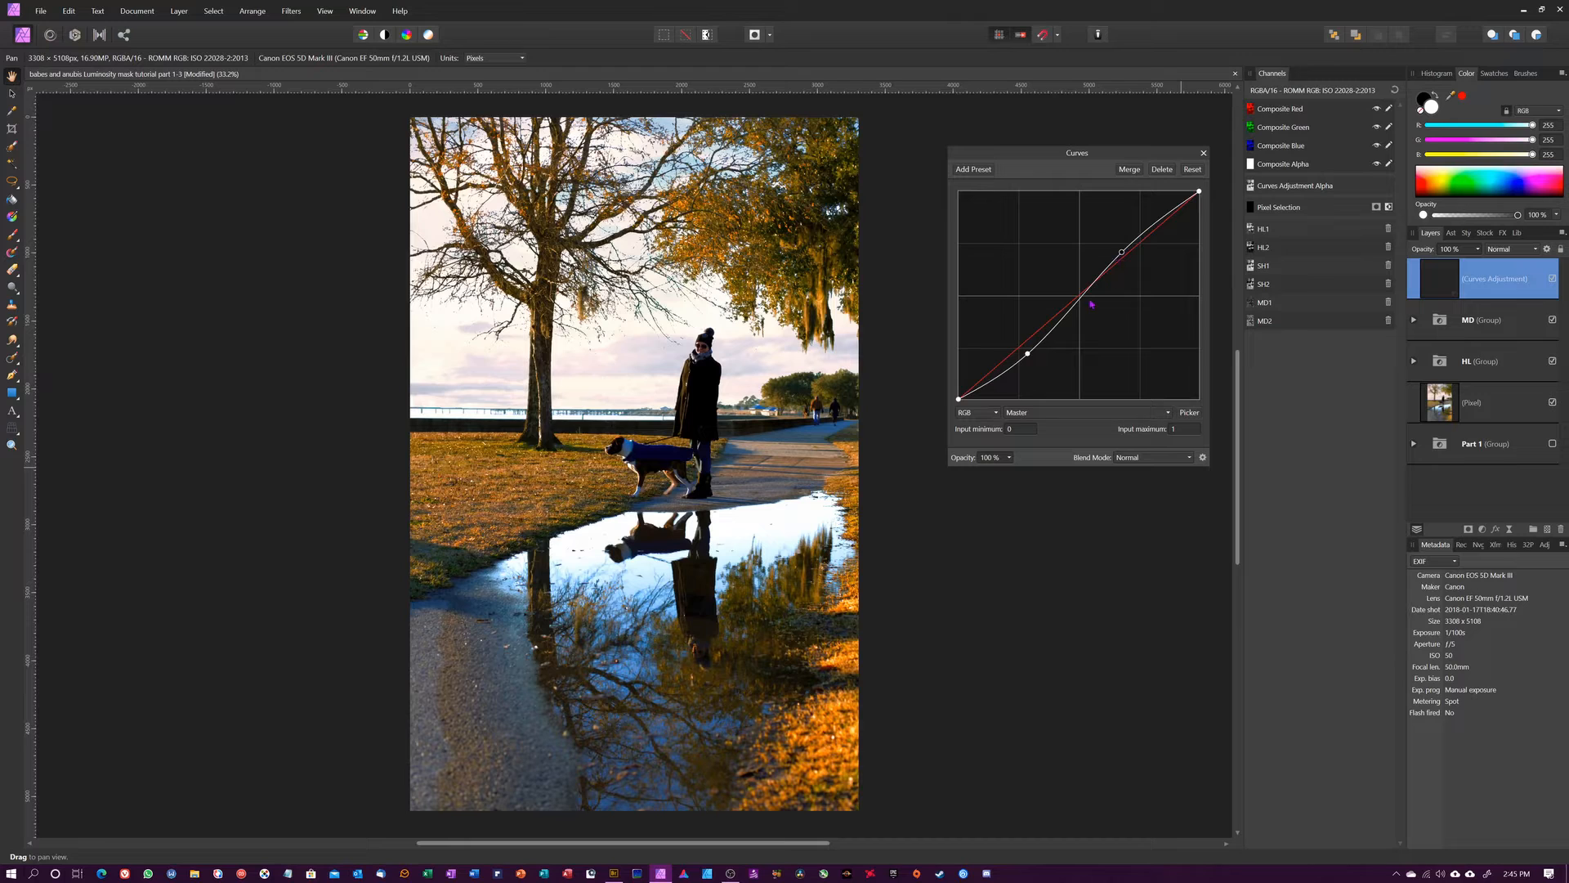
click(1203, 153)
Step: Compare the photo with and without the Curves adjustment by switching its visibility repeatedly
click(1553, 279)
click(1553, 279)
click(1553, 279)
click(1553, 278)
click(1553, 279)
click(1553, 279)
click(1553, 279)
click(1552, 279)
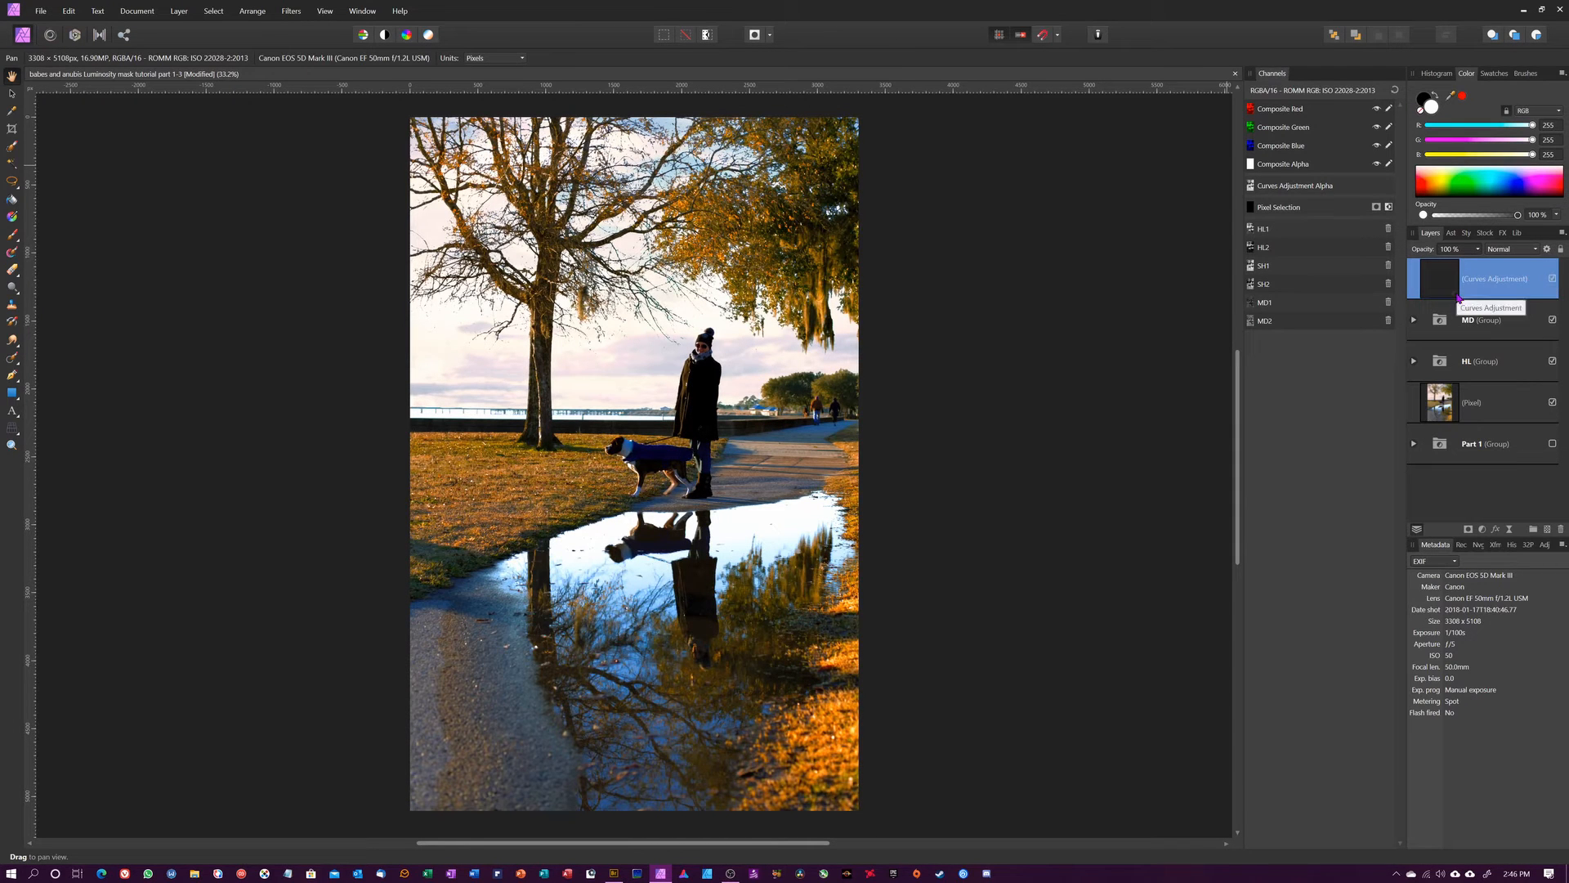
Step: Group the Curves adjustment as SH and reorder the groups so HL is uppermost, followed by MD and SH above the pixel layer
key(ctrl+g)
double_click(1489, 281)
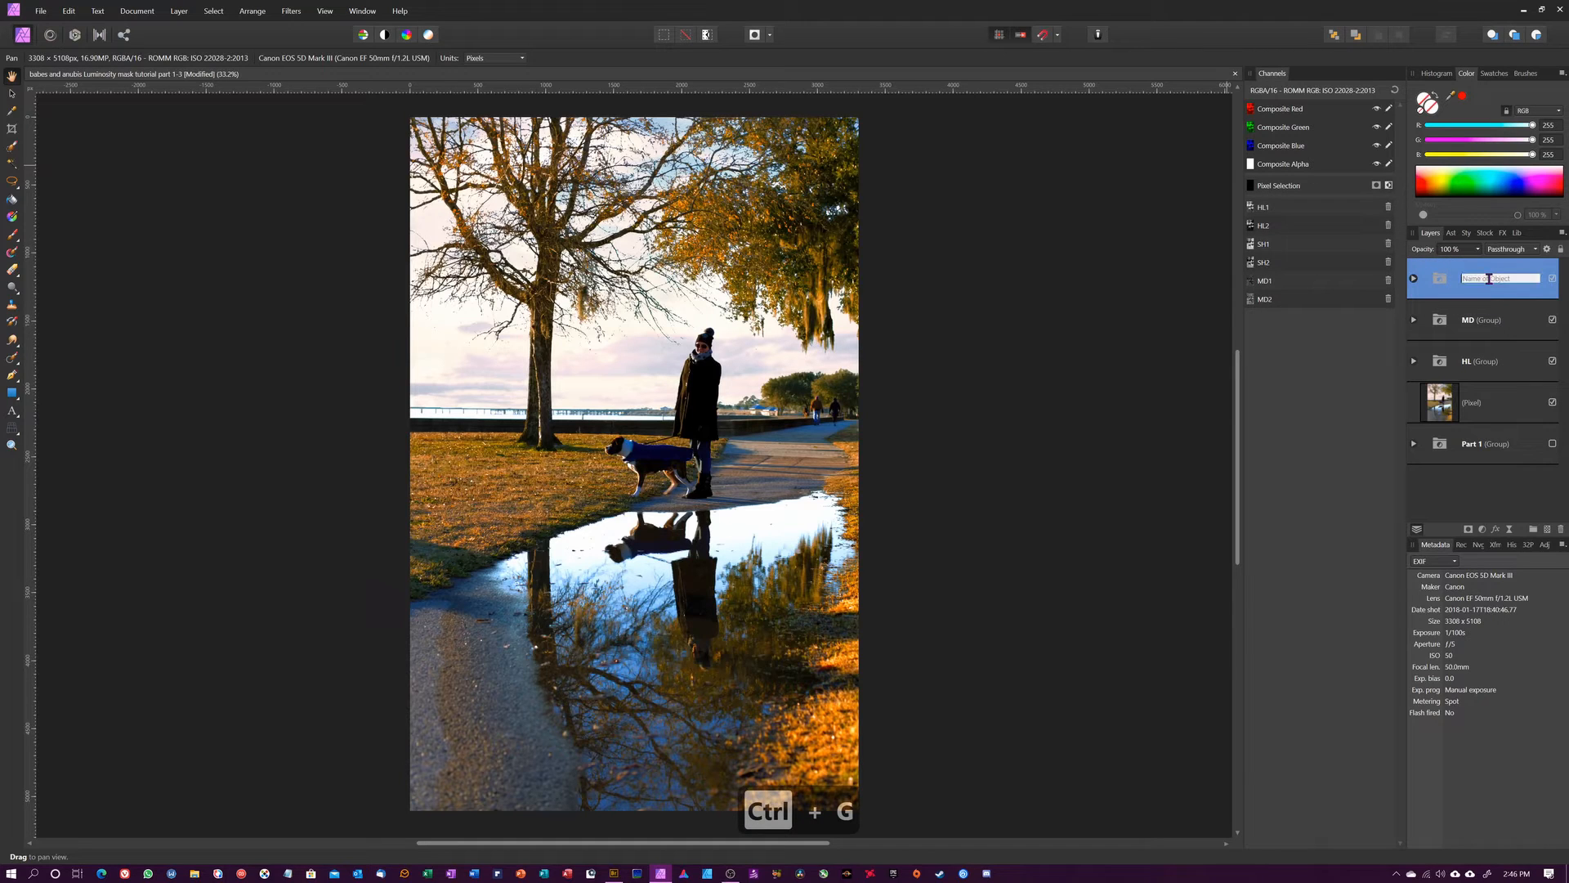
text(SH)
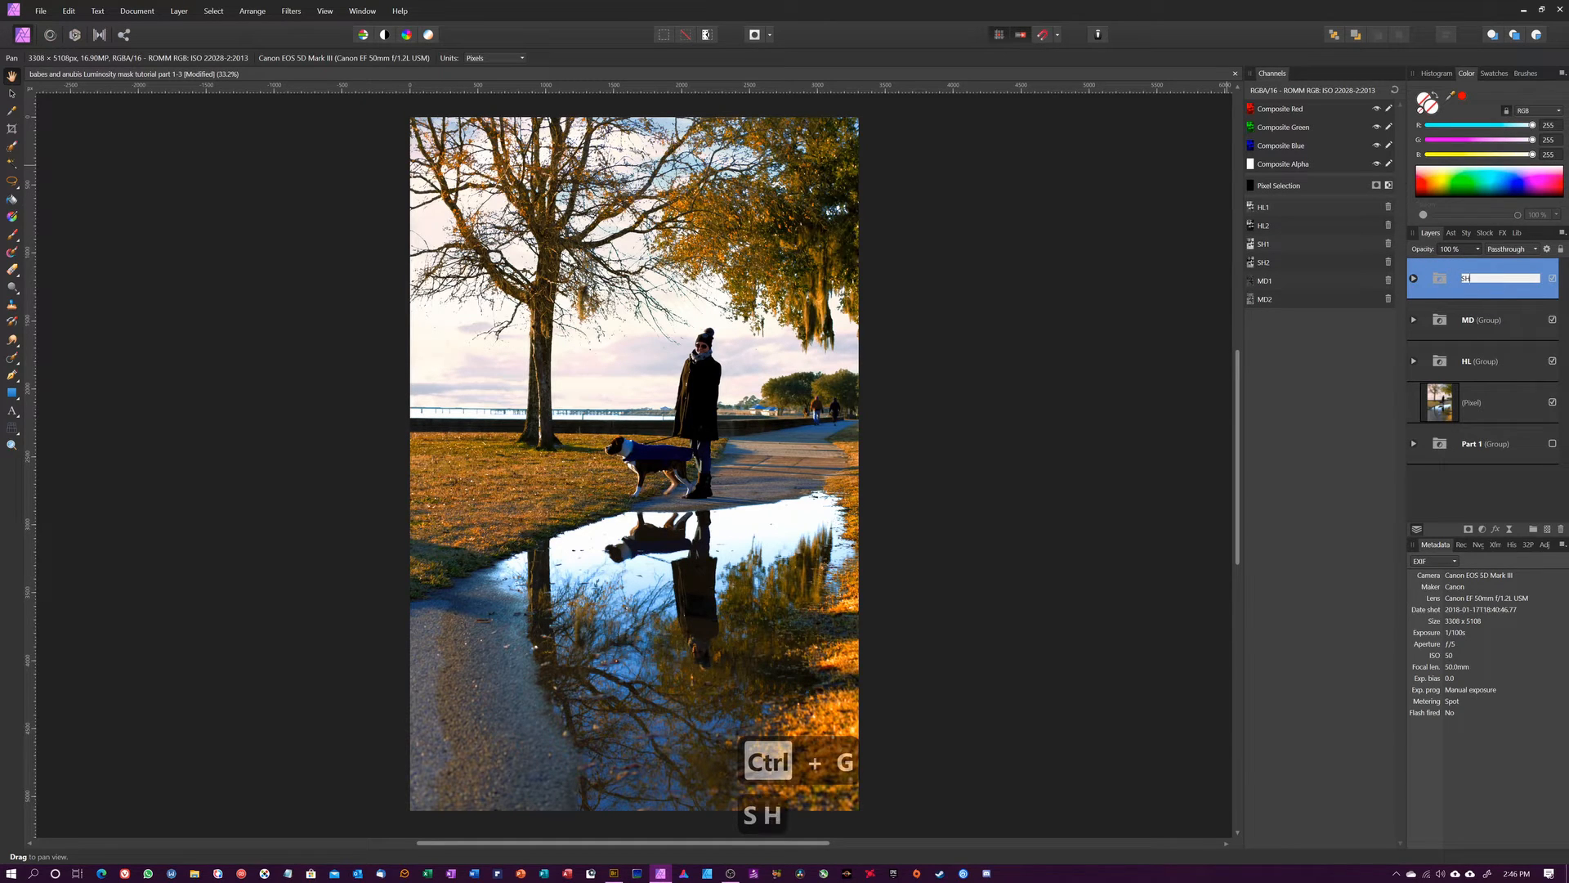
key(Return)
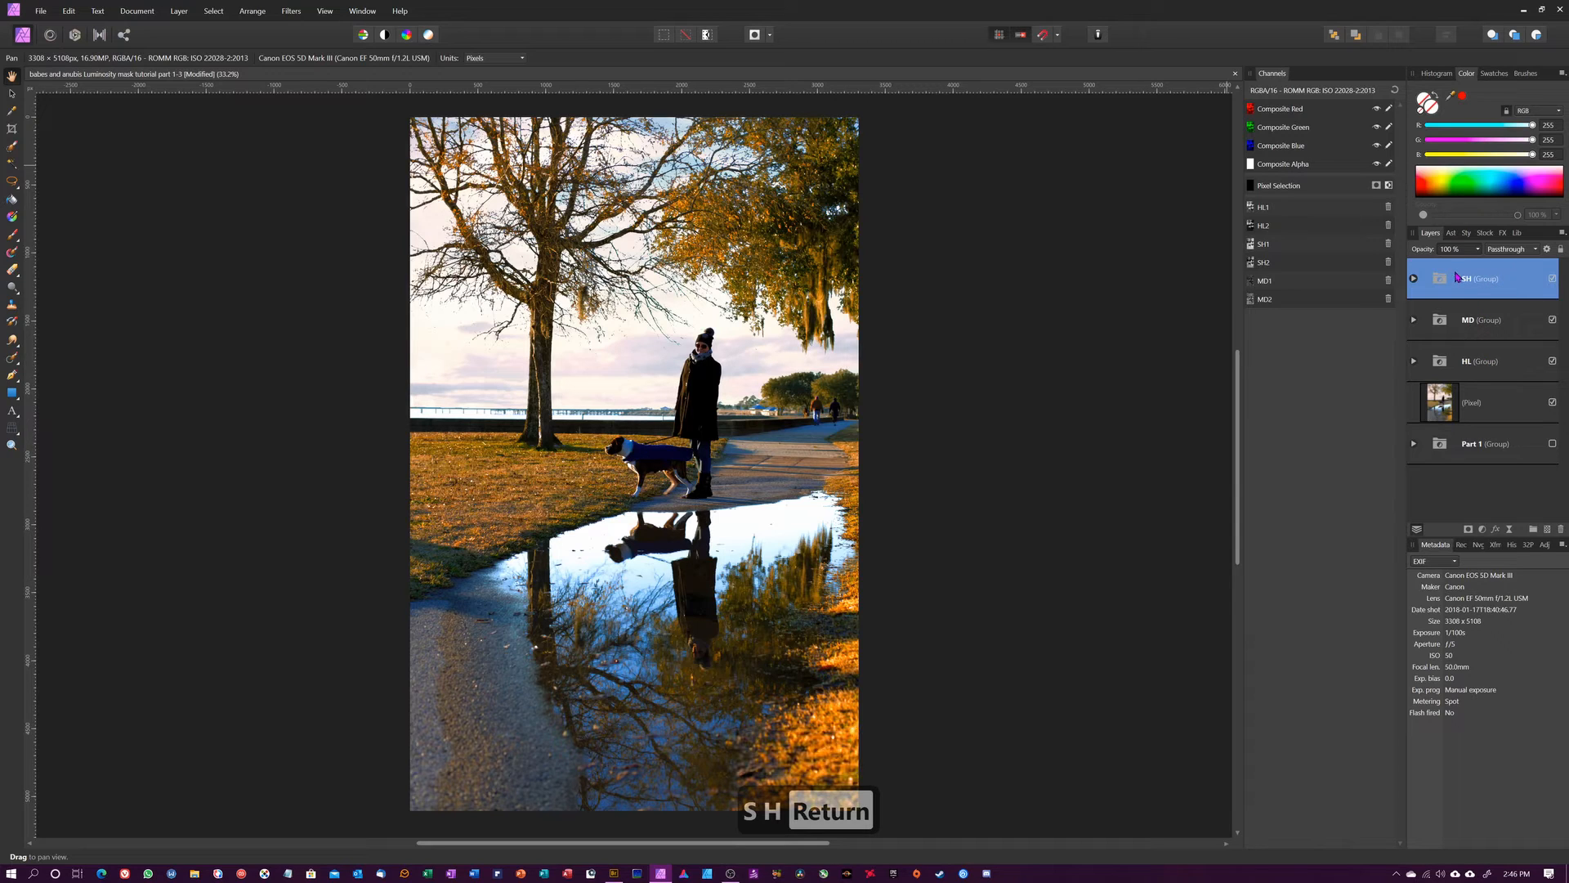
mouse_move(1456, 278)
mouse_down()
mouse_move(1460, 324)
mouse_move(1464, 304)
mouse_up()
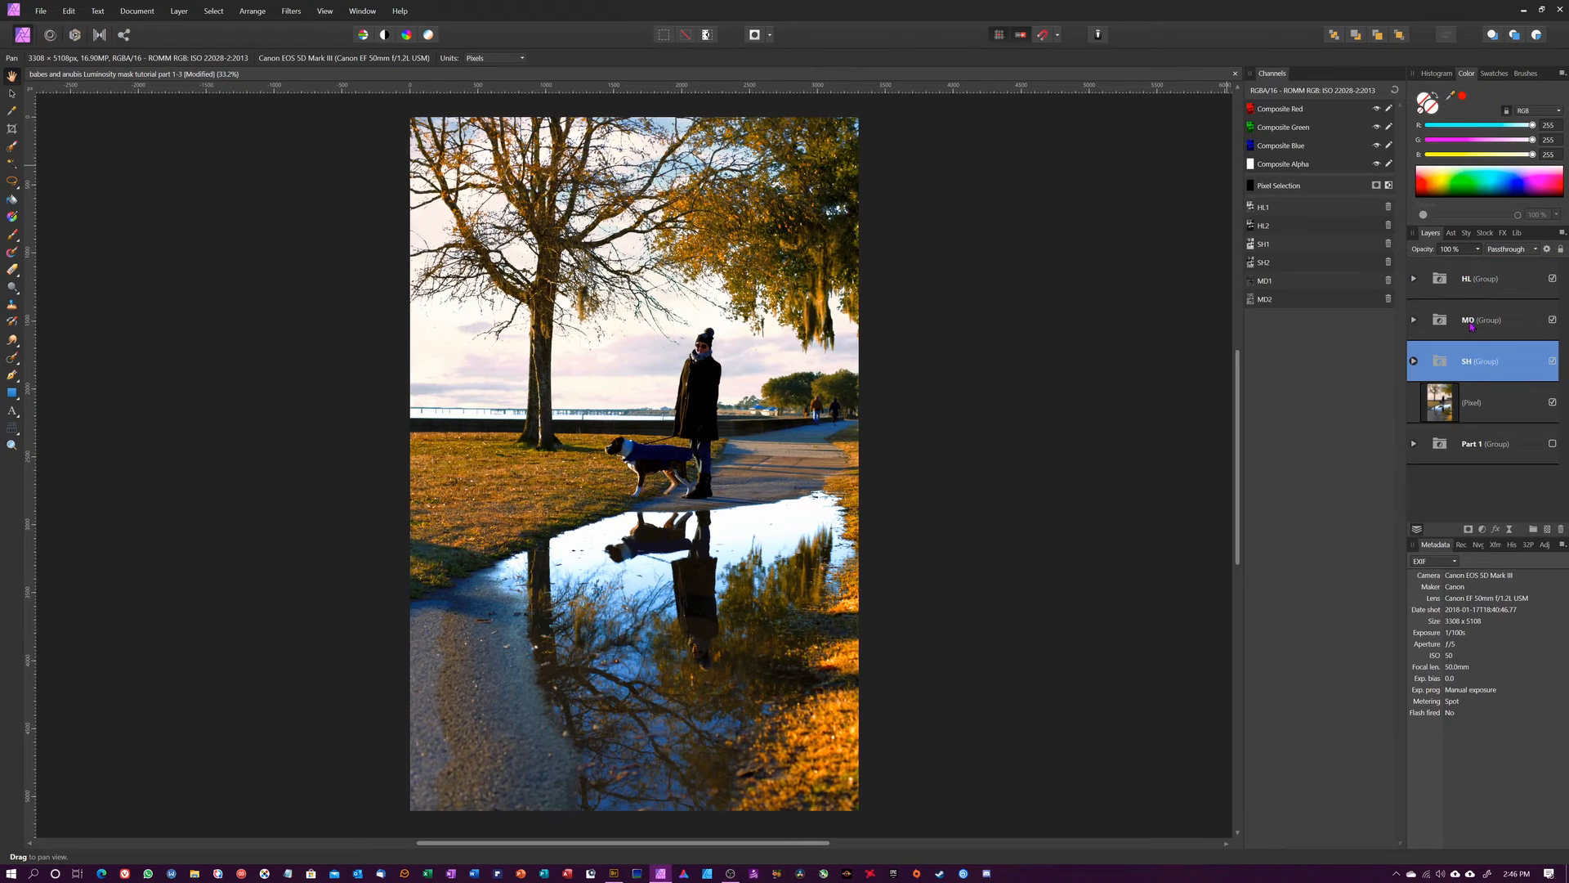